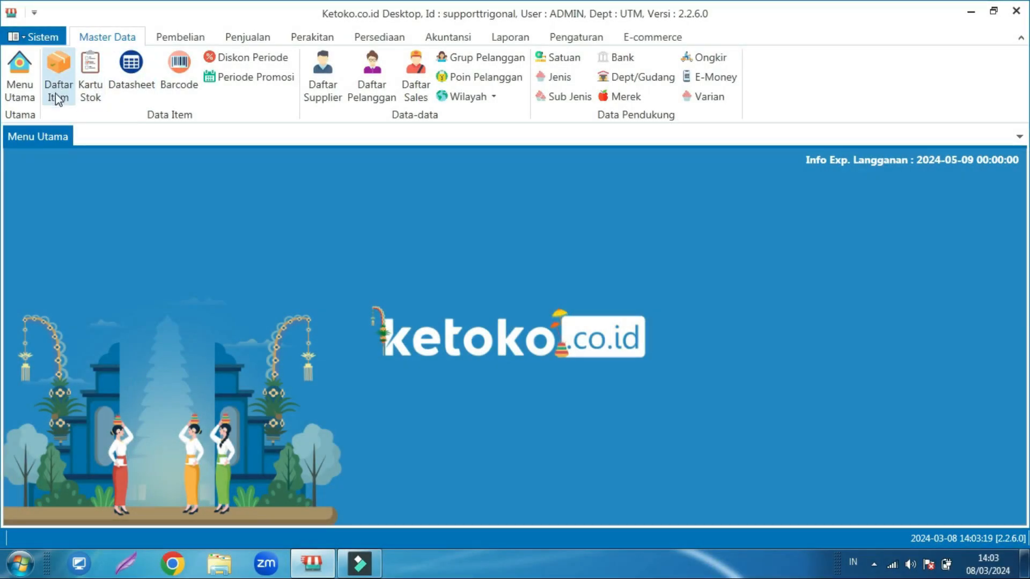
Start a new goods item in the item list named Susu Coklat, with type MKN and brand INDO
left_click(59, 95)
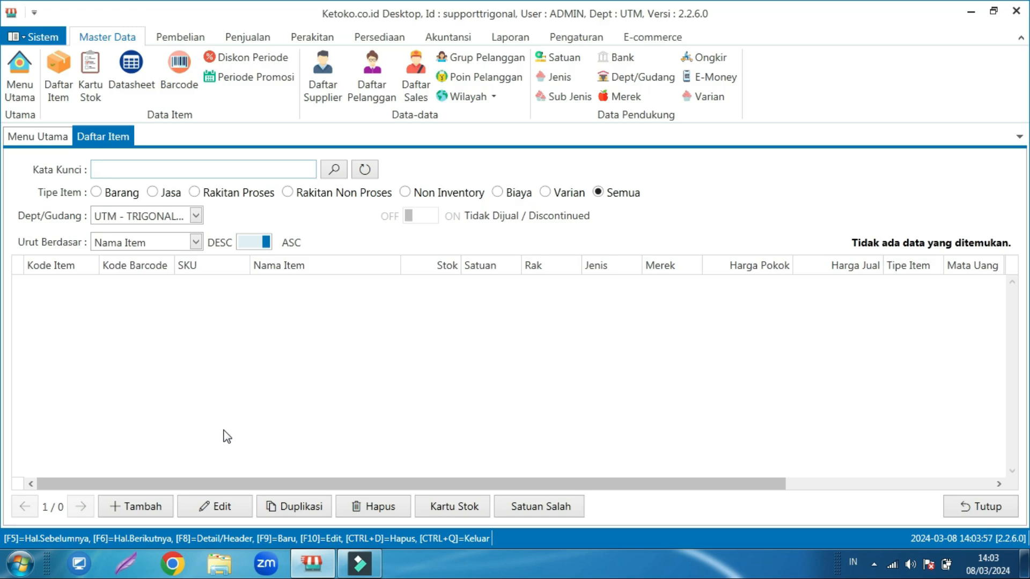
left_click(137, 507)
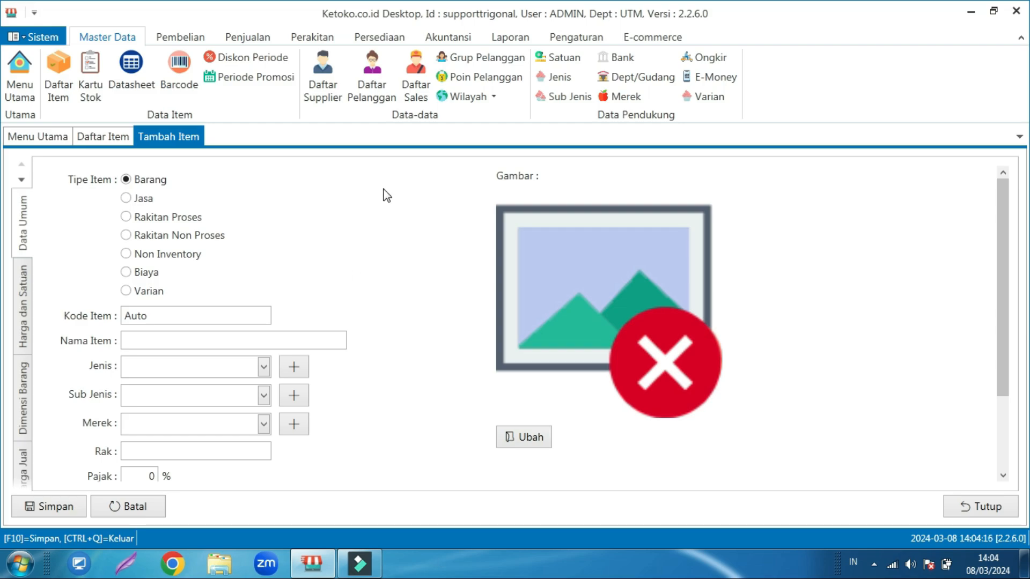
type("Susu Coklat")
left_click(262, 368)
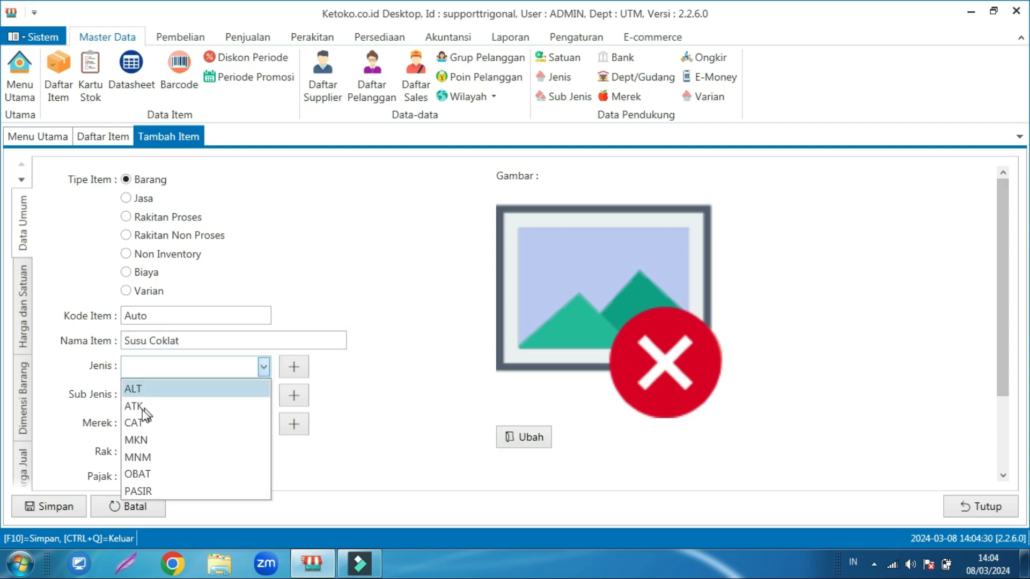
left_click(151, 435)
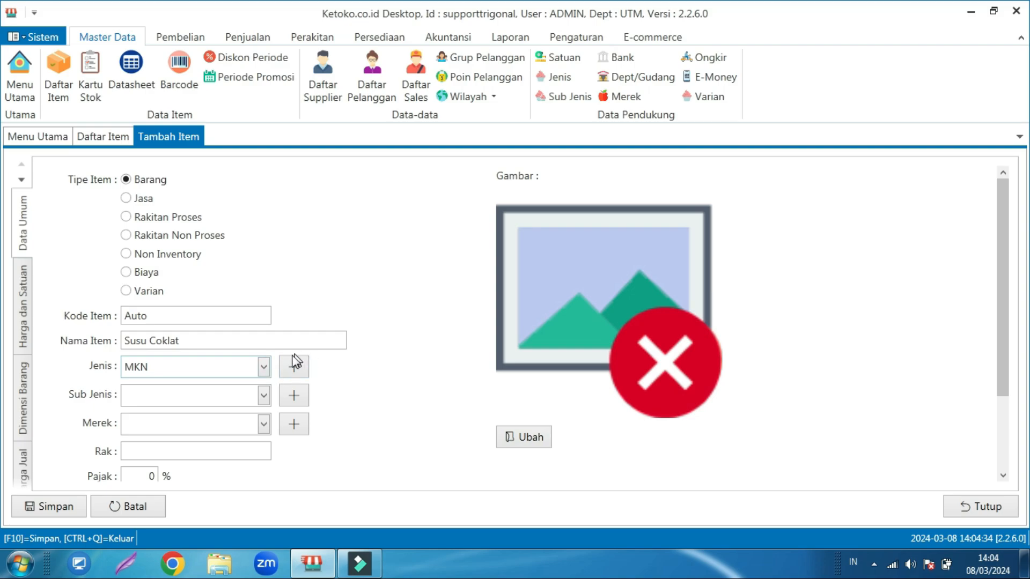
left_click(264, 424)
left_click(203, 442)
scroll(192, 356, "down", 3)
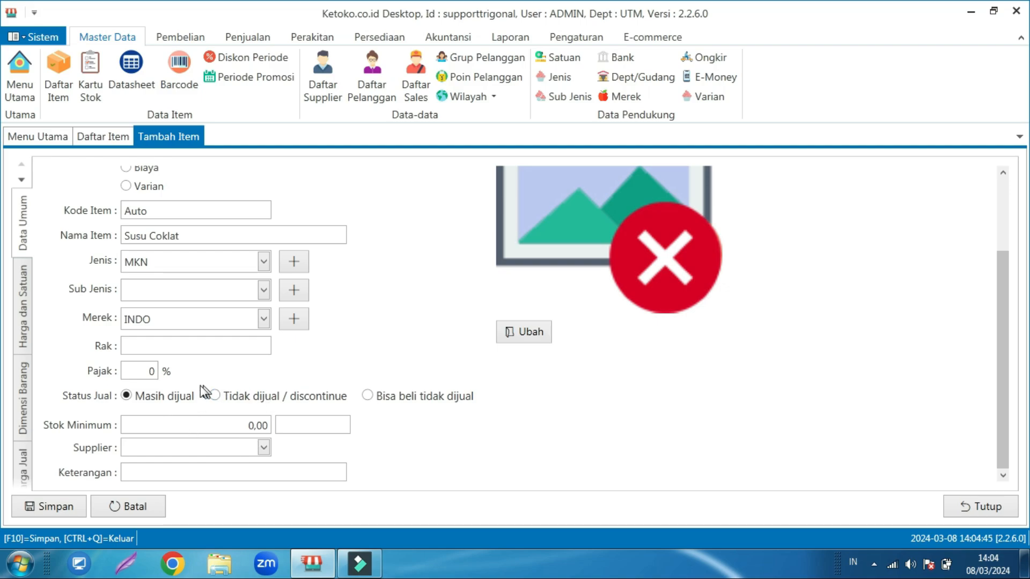
Set Susu Coklat's unit to PCS and both its cost price and selling price to 20000
left_click(28, 298)
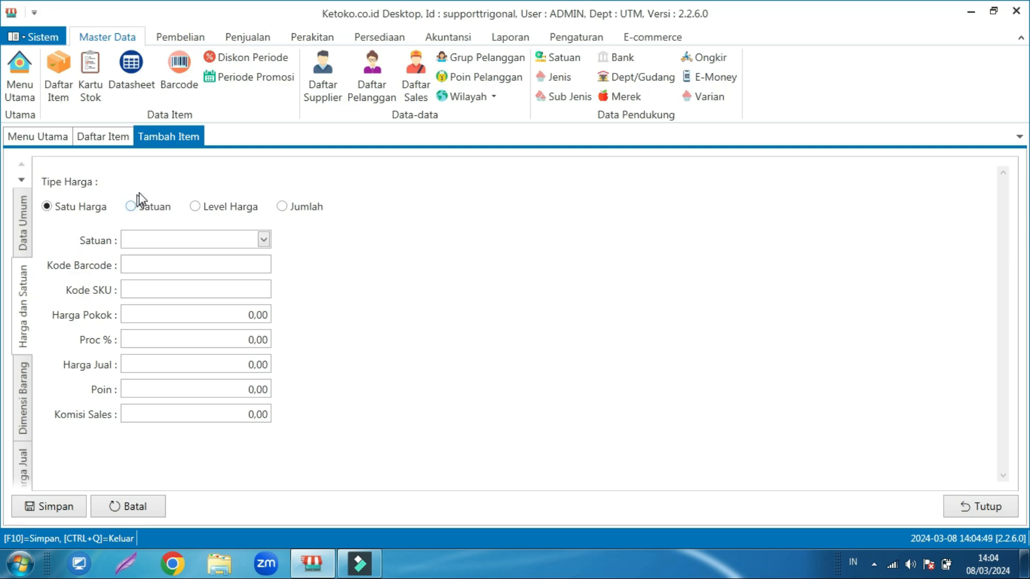
left_click(263, 241)
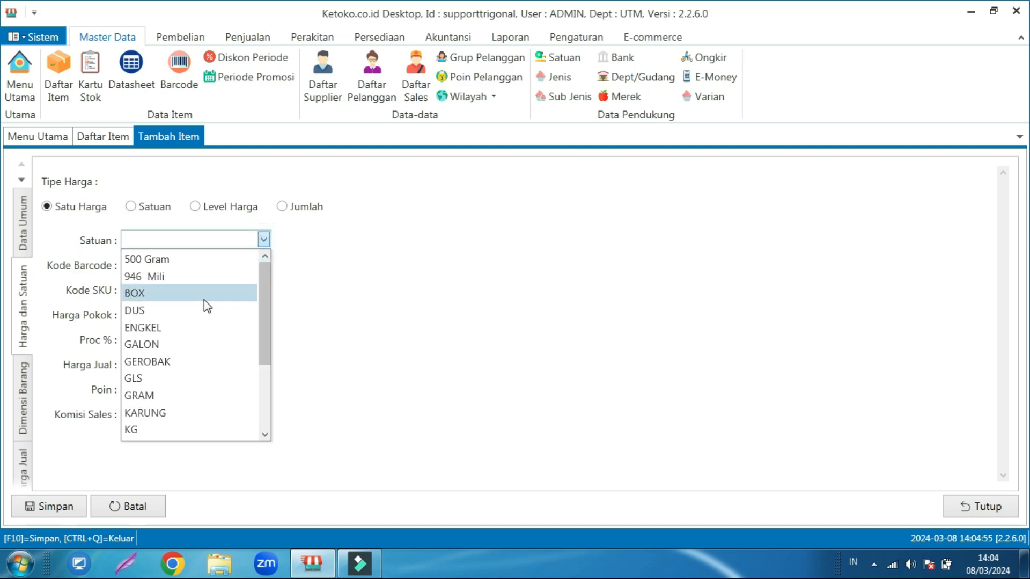
scroll(184, 368, "down", 3)
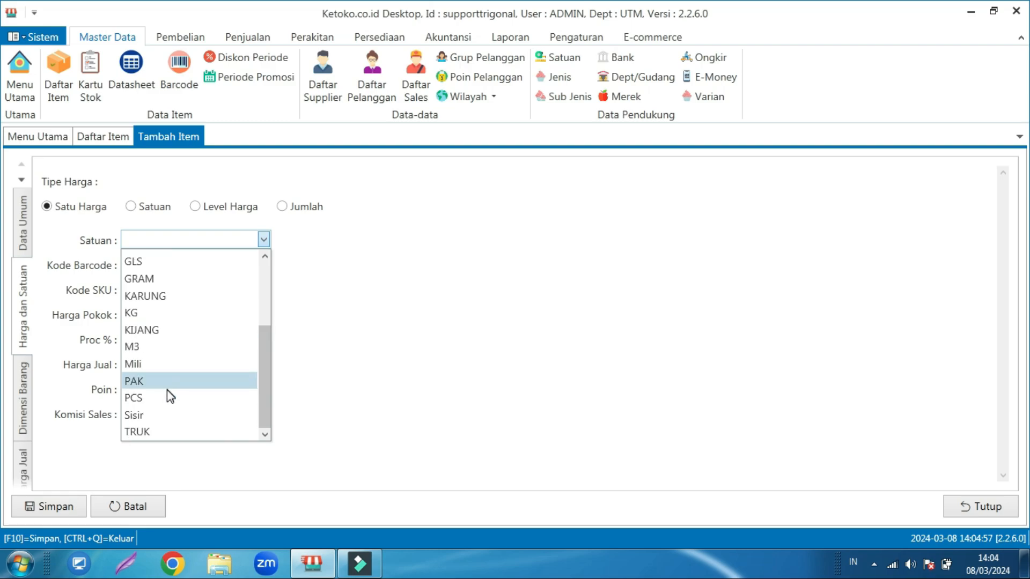
left_click(158, 396)
left_click(209, 315)
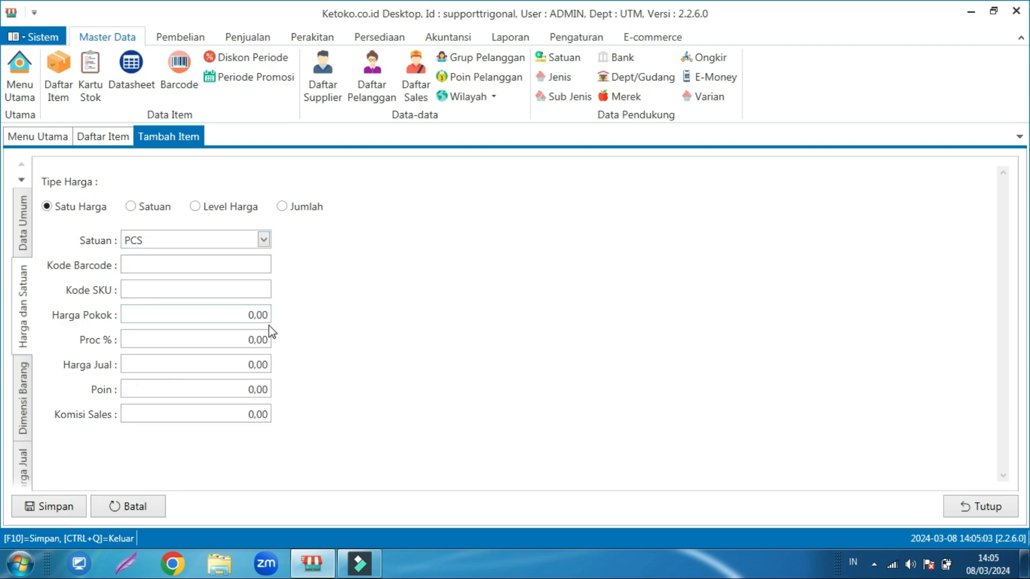
type("20000")
left_click(236, 365)
Save the Susu Coklat item and return to the item list
scroll(25, 417, "down", 3)
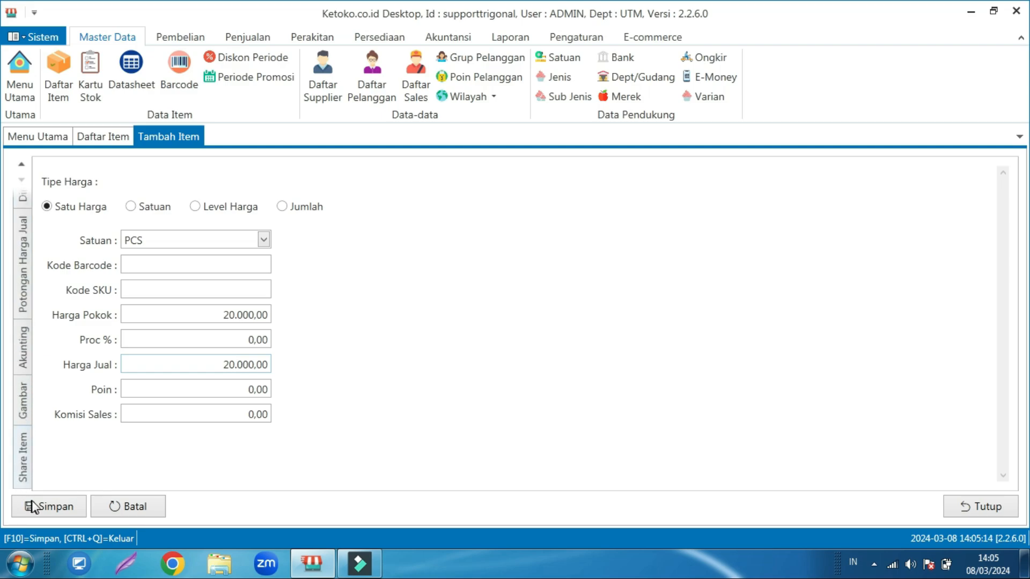
left_click(38, 506)
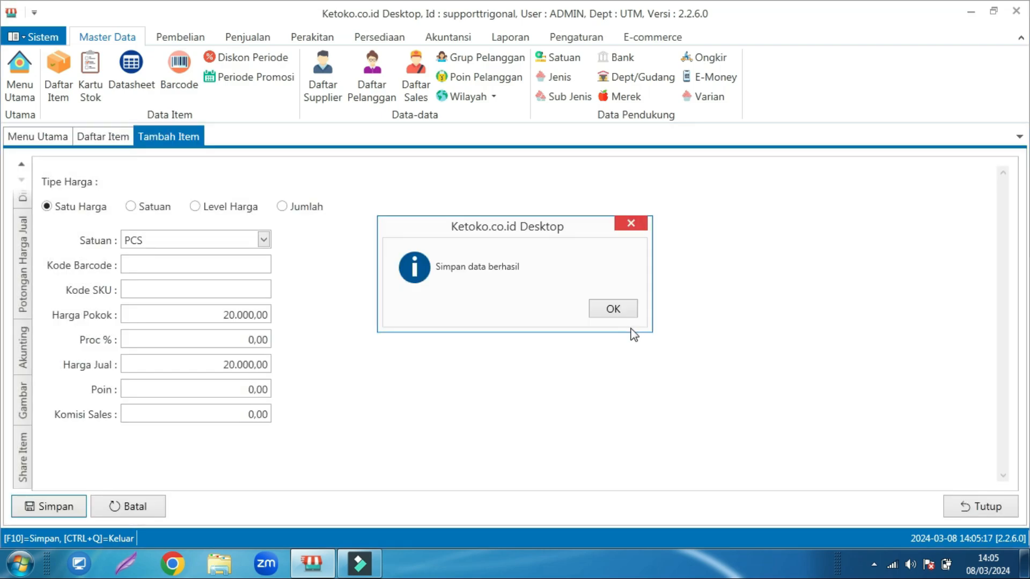
left_click(622, 311)
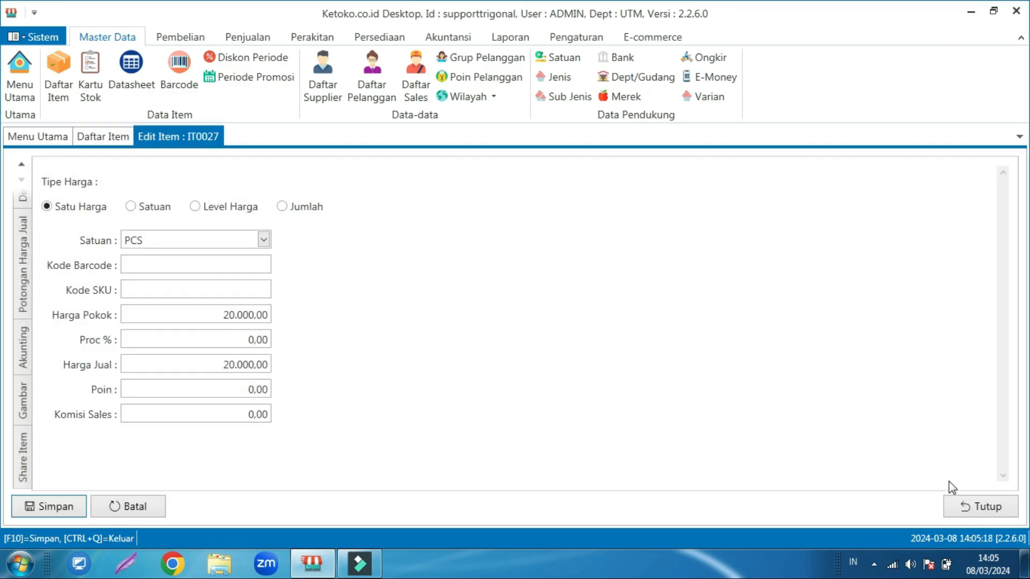
left_click(963, 507)
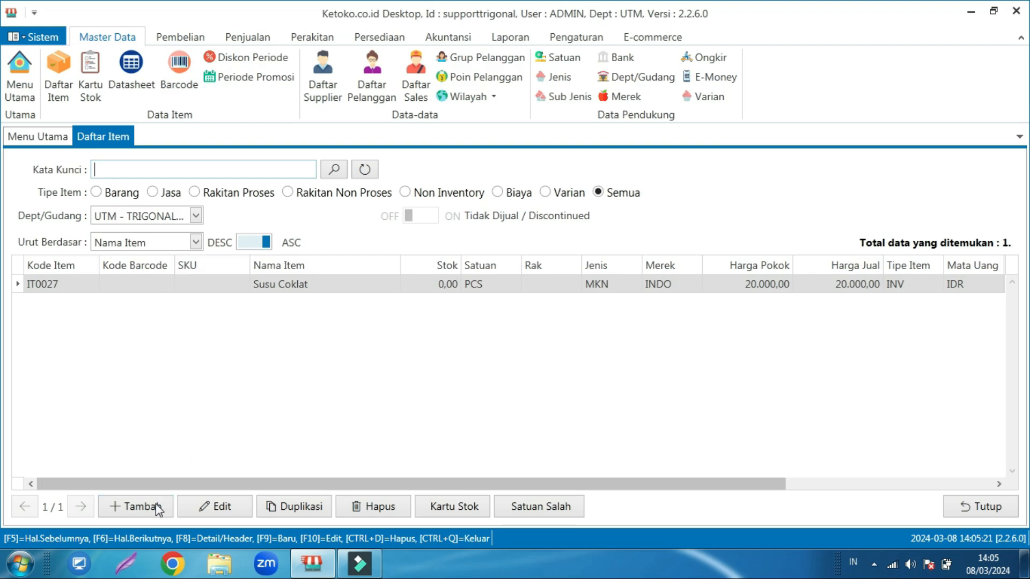
Start another new goods item named Keju, with type MKN and brand INDO
left_click(157, 505)
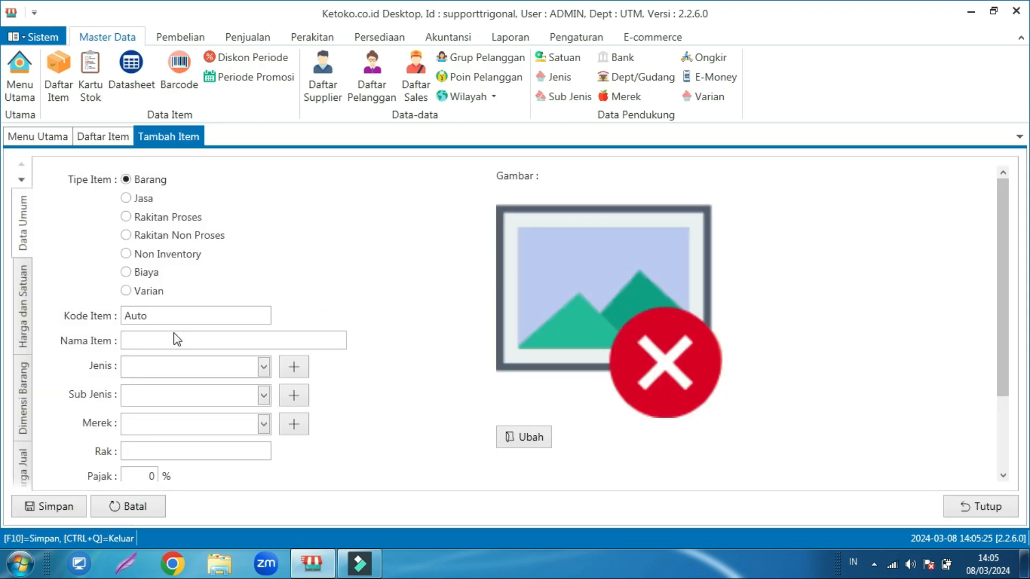
left_click(175, 337)
type("Keju")
left_click(265, 366)
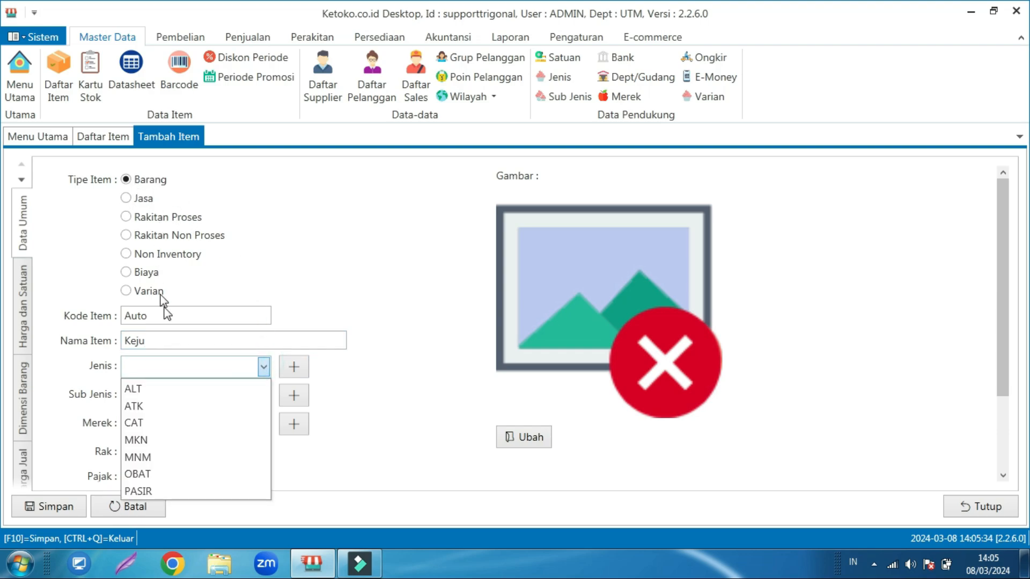
left_click(145, 439)
left_click(264, 424)
left_click(145, 459)
scroll(272, 395, "down", 2)
Set Keju's unit to PCS, its cost and selling prices to 30000, and its barcode to 101001010
left_click(25, 300)
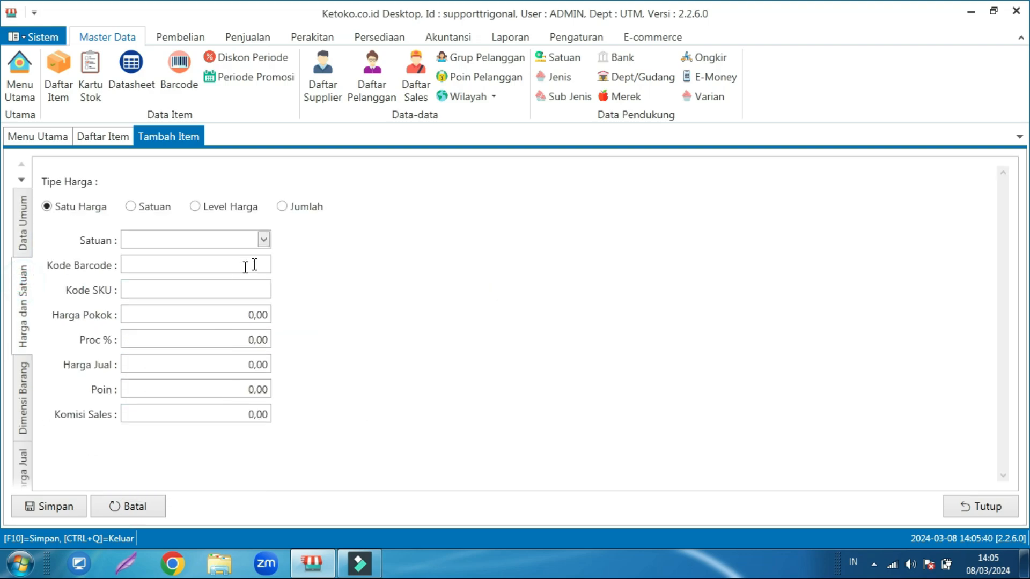
left_click(263, 240)
scroll(161, 352, "down", 2)
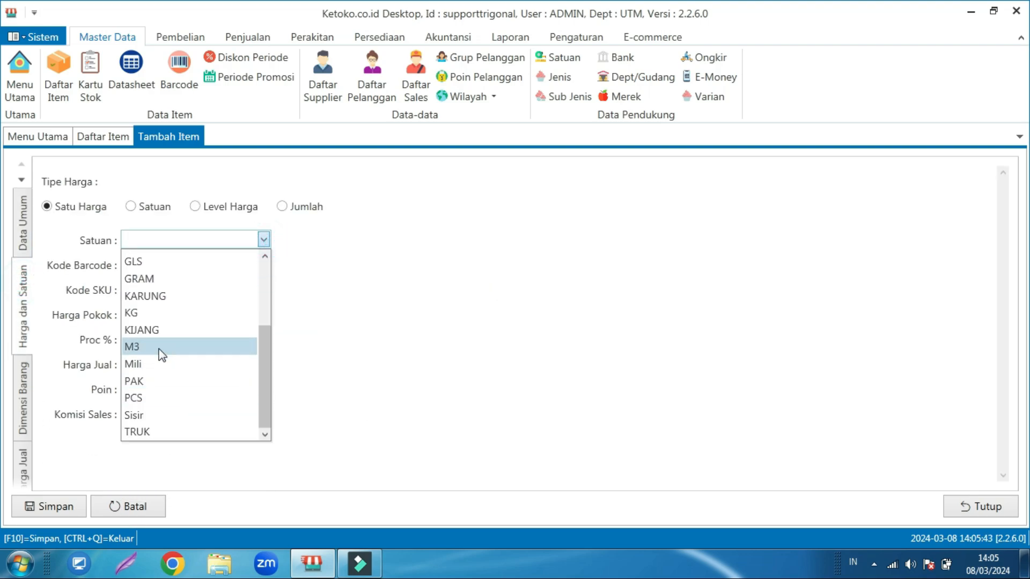
left_click(156, 399)
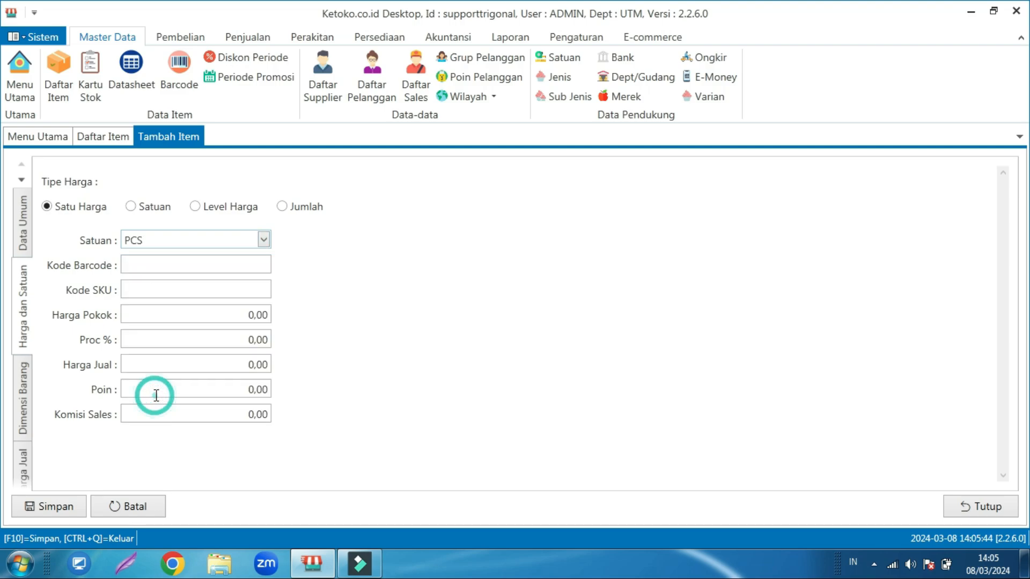
left_click(230, 317)
type("30000")
left_click(181, 264)
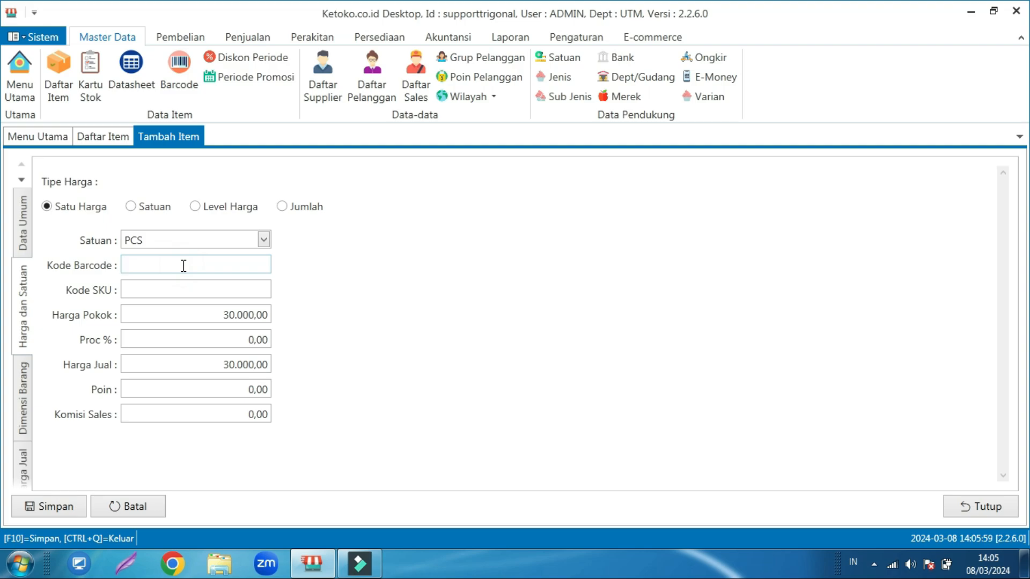
type("101001010")
Save the Keju item and return to the item list
left_click(64, 507)
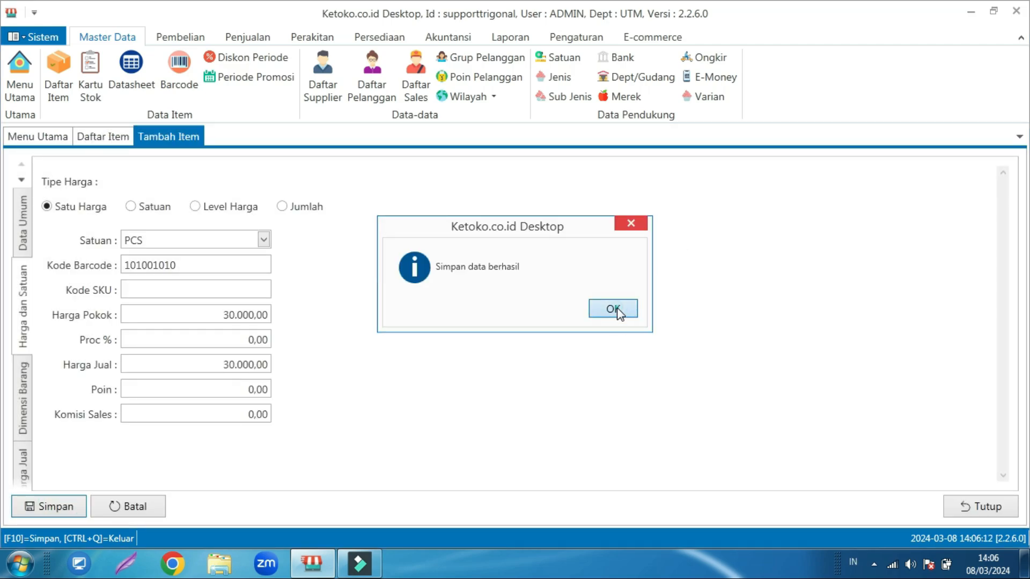
left_click(617, 314)
left_click(959, 504)
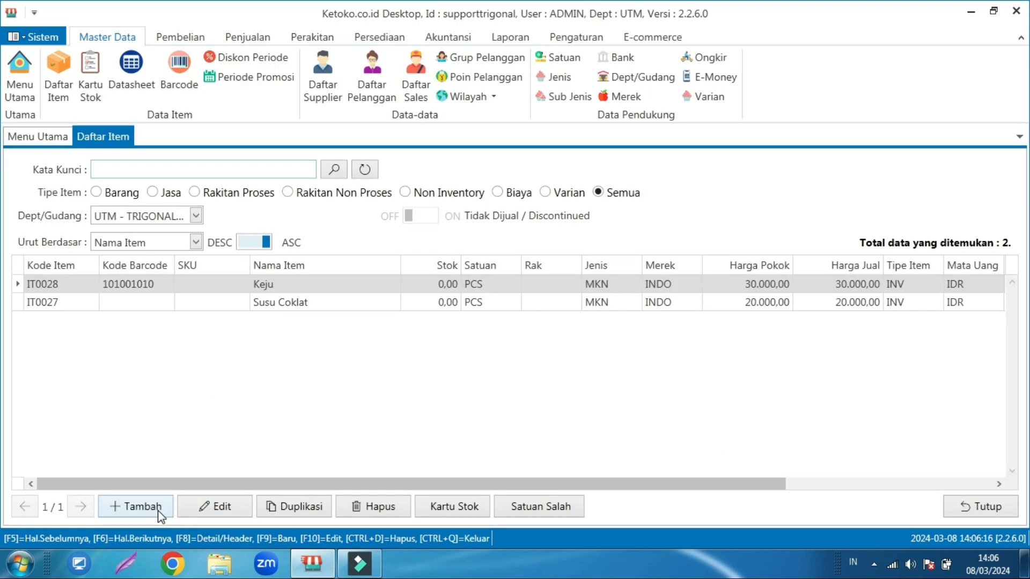
Start a new goods item named Pisang with type MKN, brand INDO and sale status Bisa beli tidak dijual
left_click(157, 508)
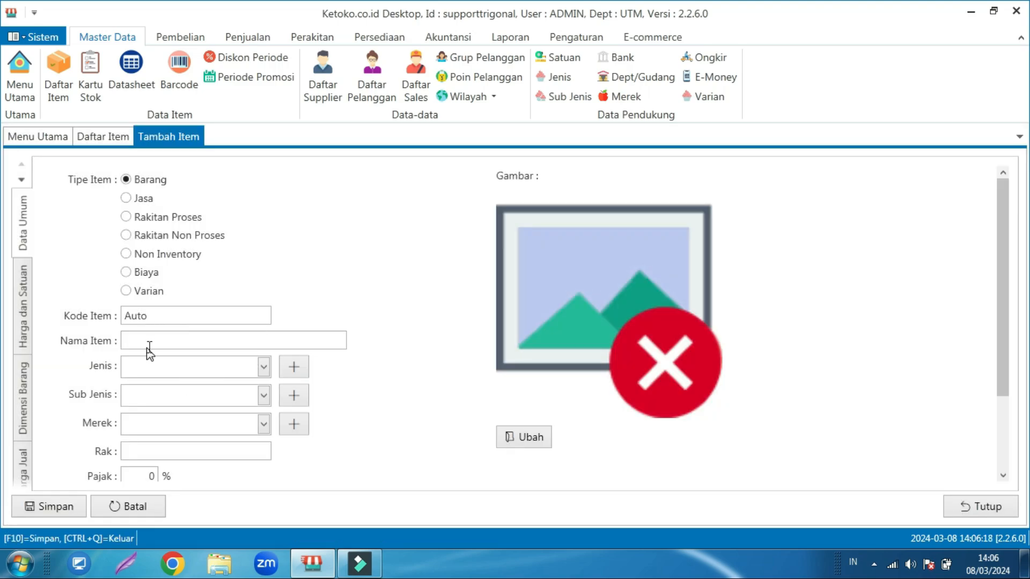
left_click(151, 340)
type("Pisang")
left_click(263, 367)
left_click(195, 439)
left_click(264, 424)
left_click(226, 448)
left_click(276, 456)
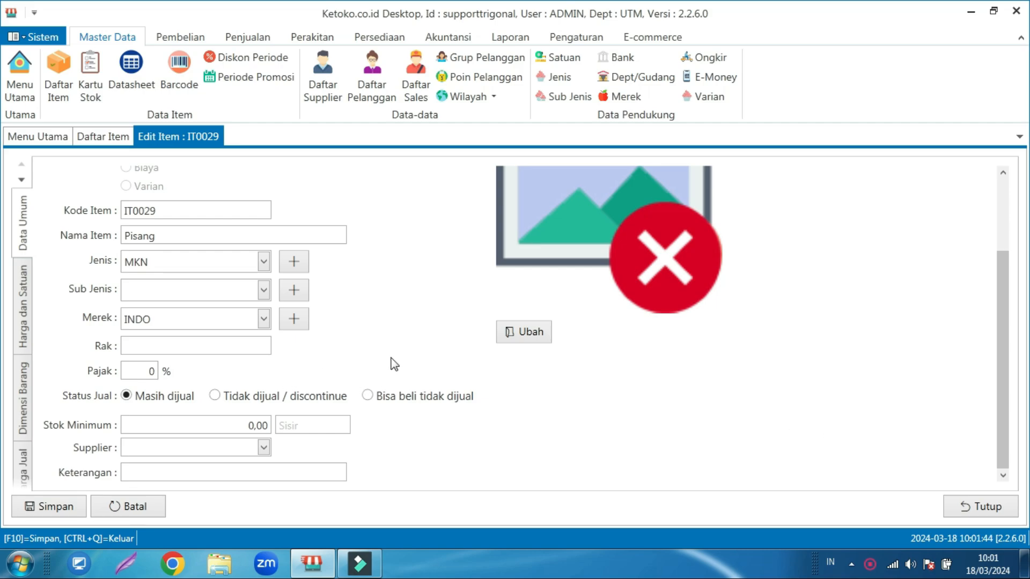
left_click(368, 398)
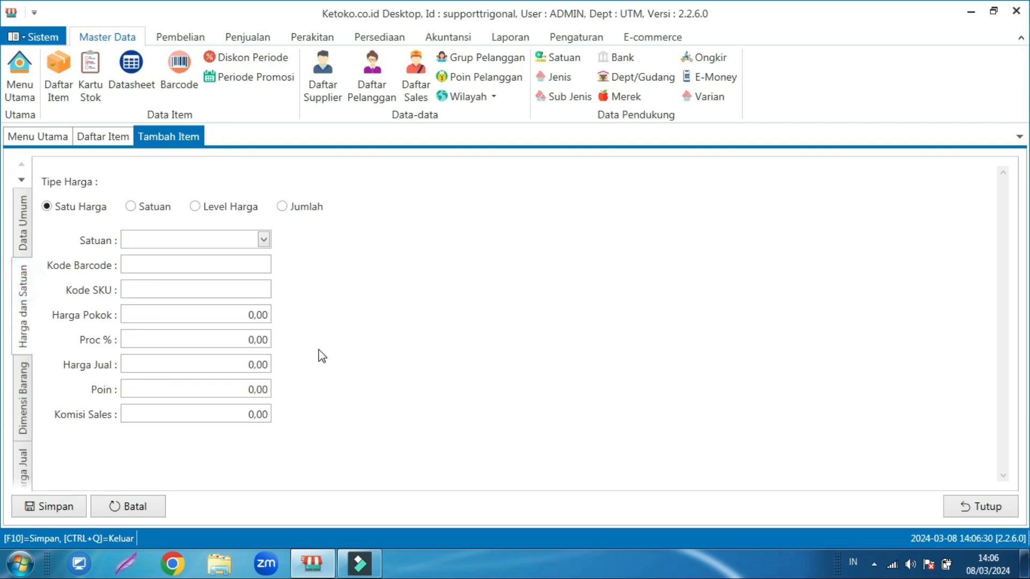
Set Pisang's unit to Sisir and its cost and selling prices to 15000
left_click(264, 242)
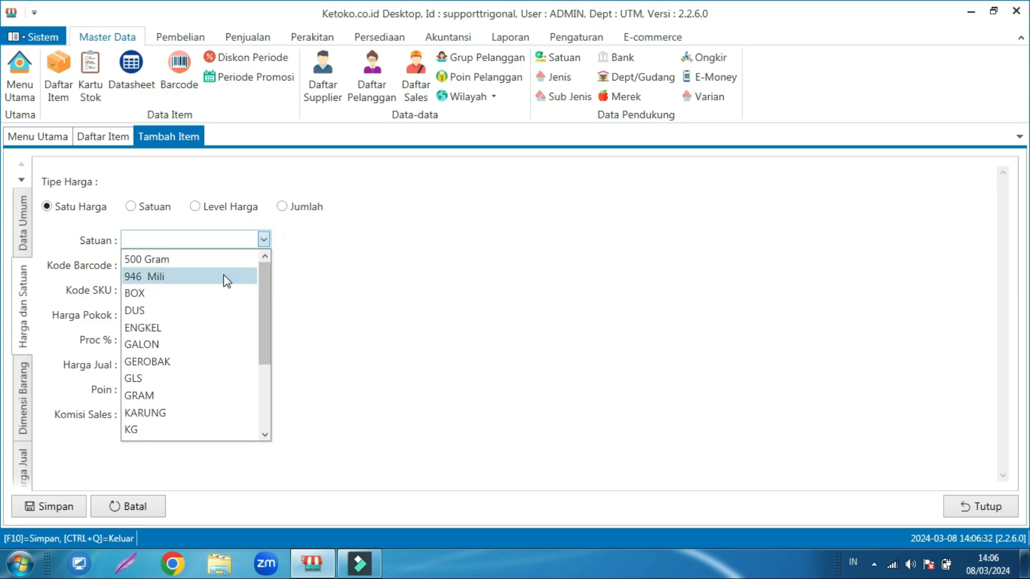
scroll(221, 287, "down", 3)
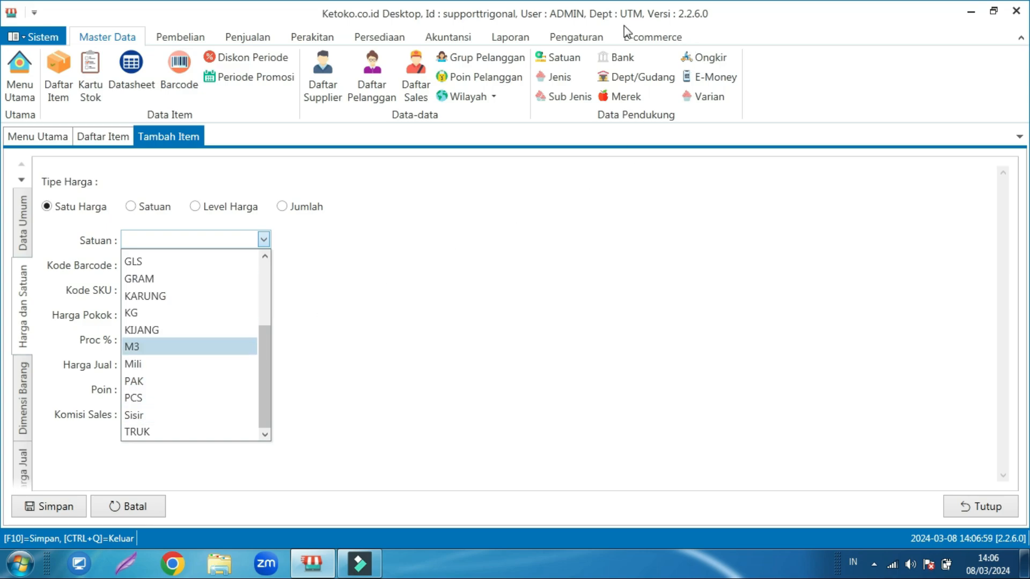
left_click(140, 416)
left_click(225, 313)
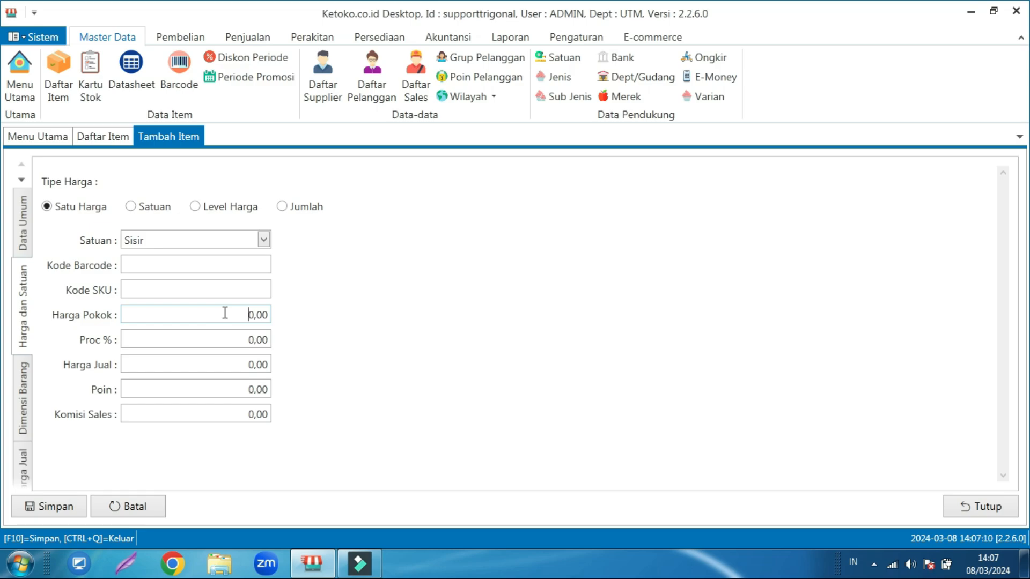
type("15000")
Save the Pisang item and return to the item list
left_click(52, 507)
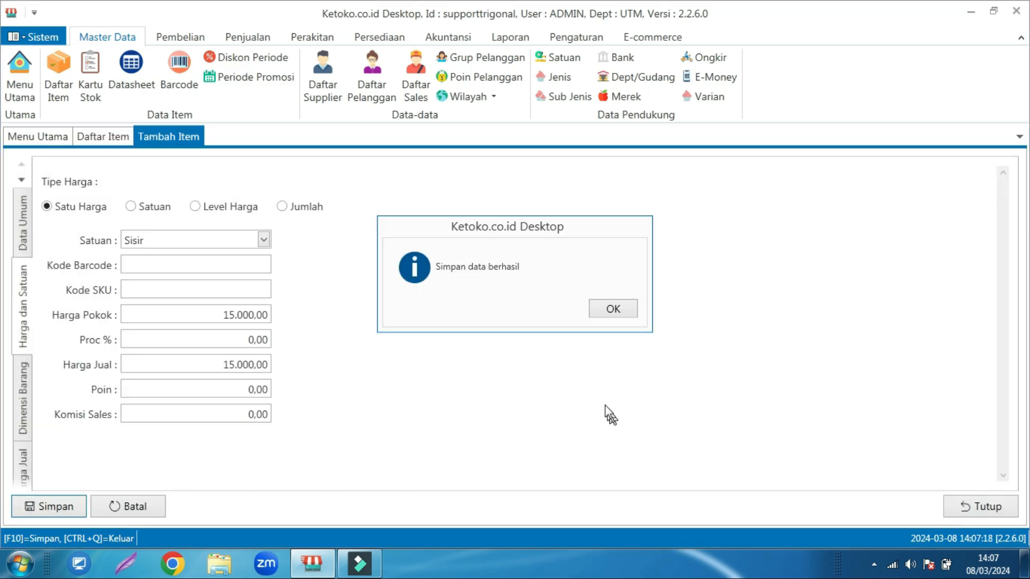
left_click(613, 309)
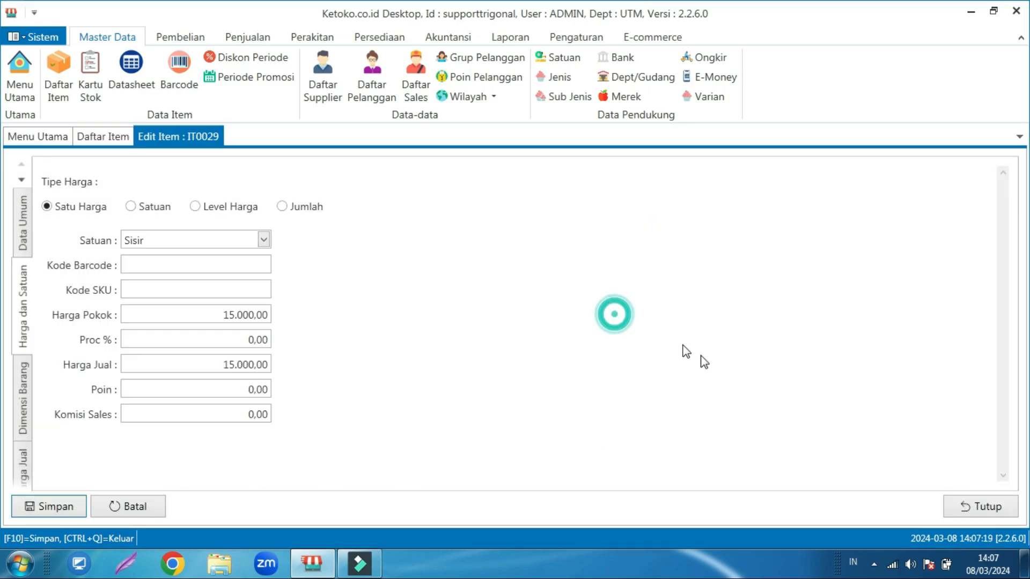
left_click(963, 506)
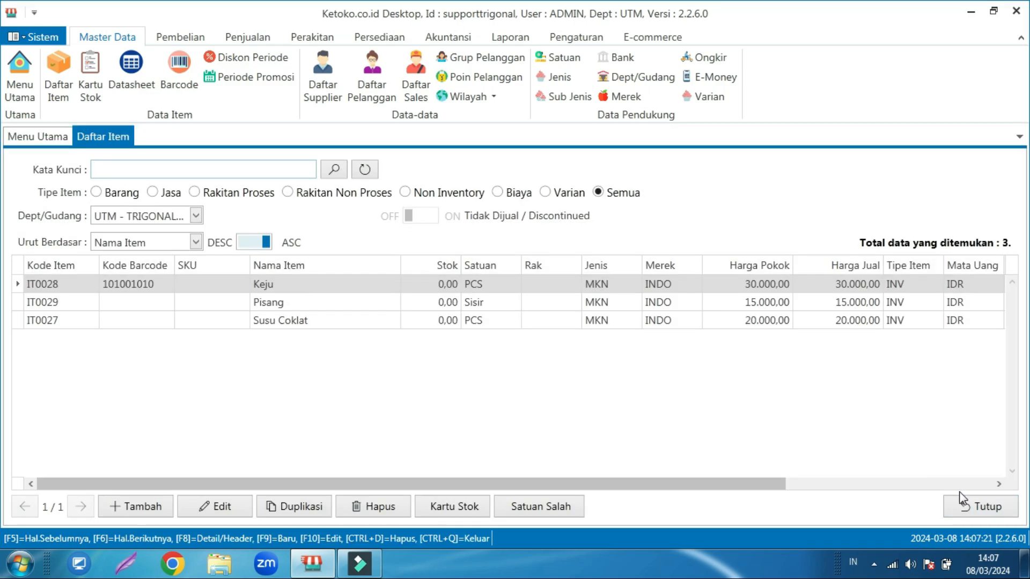
Start a new goods item named Tepung Terigu, with type MKN and brand INDO
left_click(153, 509)
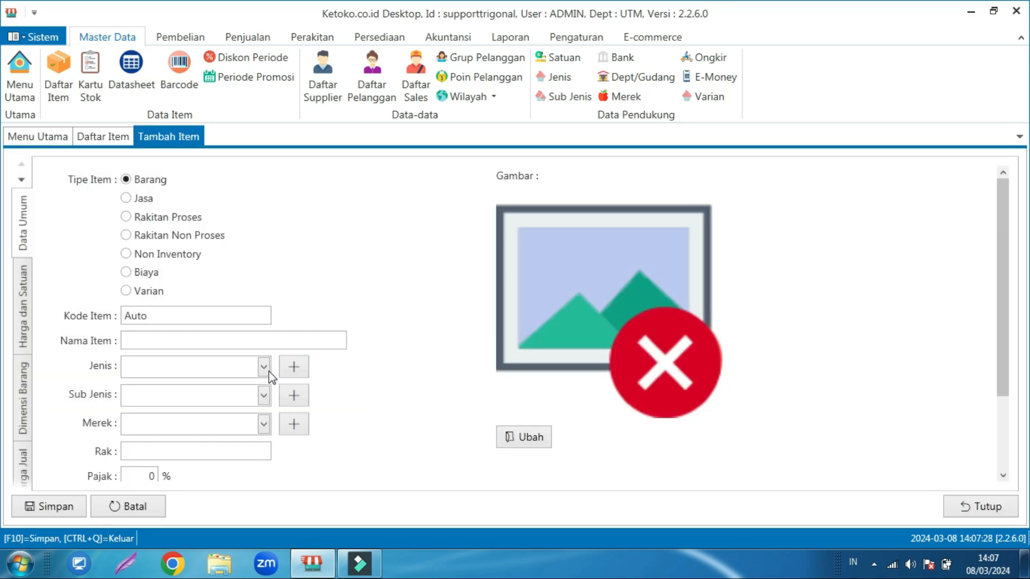
left_click(174, 340)
left_click(180, 361)
left_click(161, 432)
left_click(251, 421)
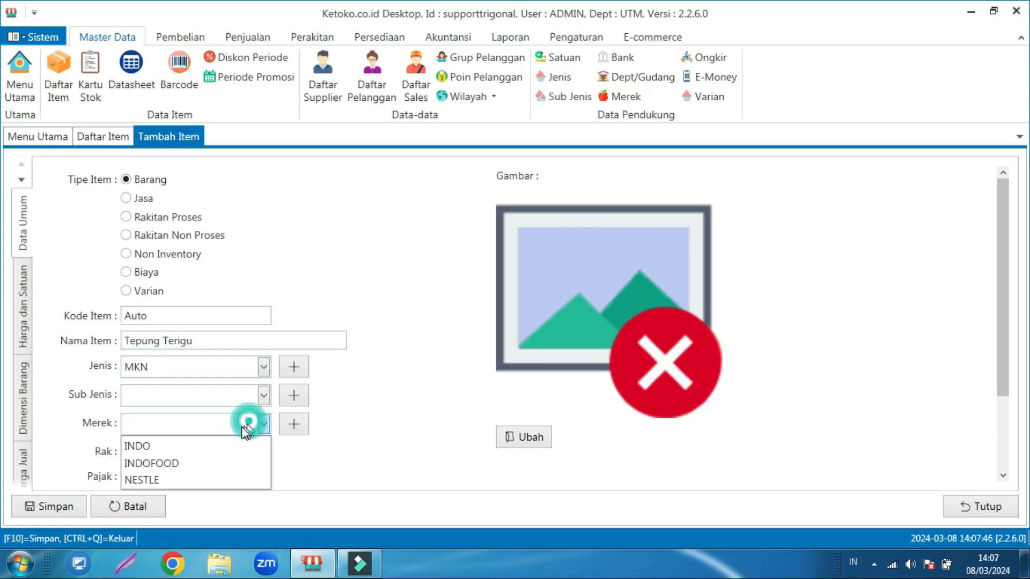
left_click(202, 444)
scroll(305, 458, "down", 2)
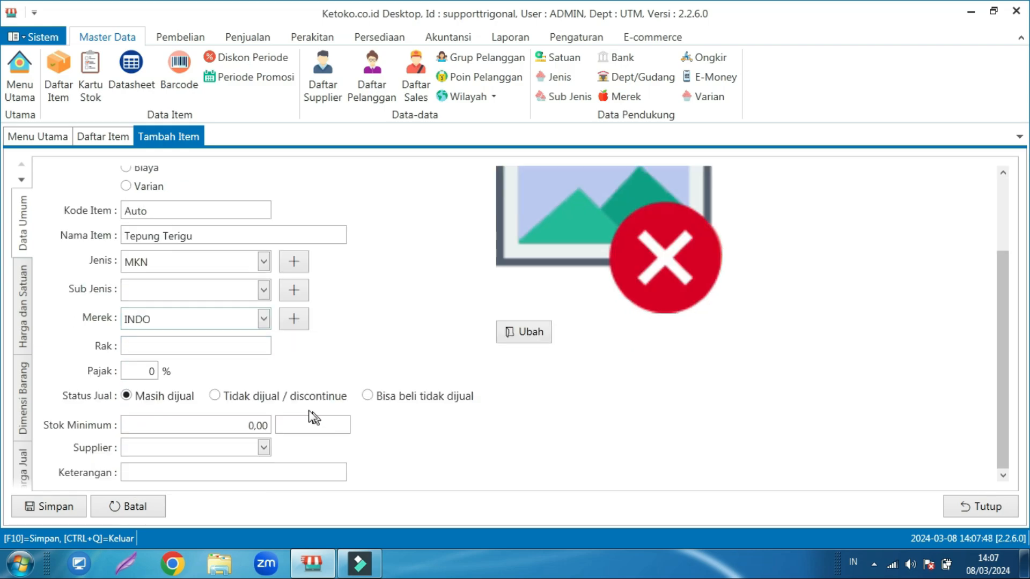
Set Tepung Terigu's unit to KG and its cost and selling prices to 10000
left_click(24, 329)
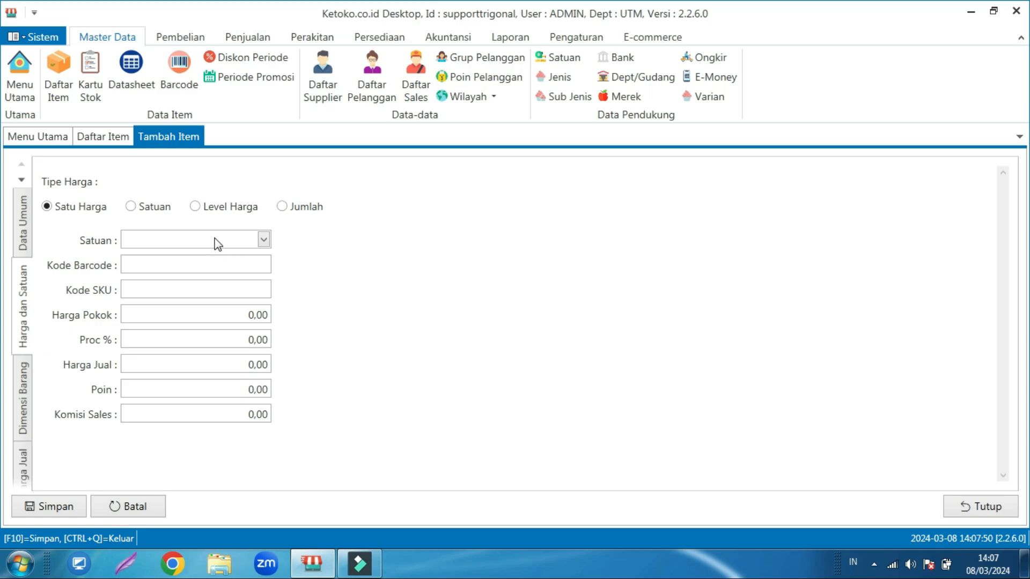
left_click(194, 240)
scroll(183, 349, "down", 3)
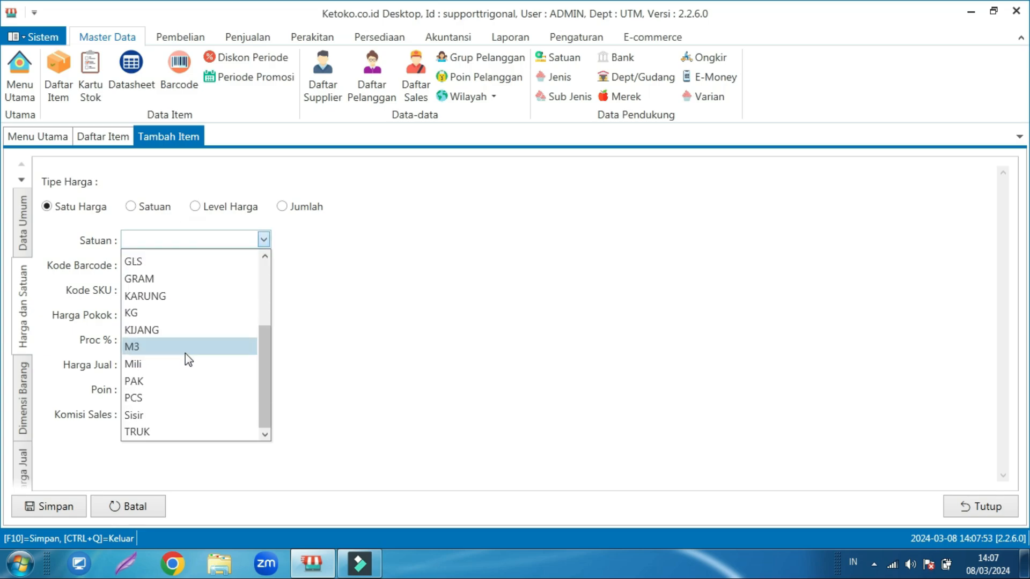
left_click(174, 314)
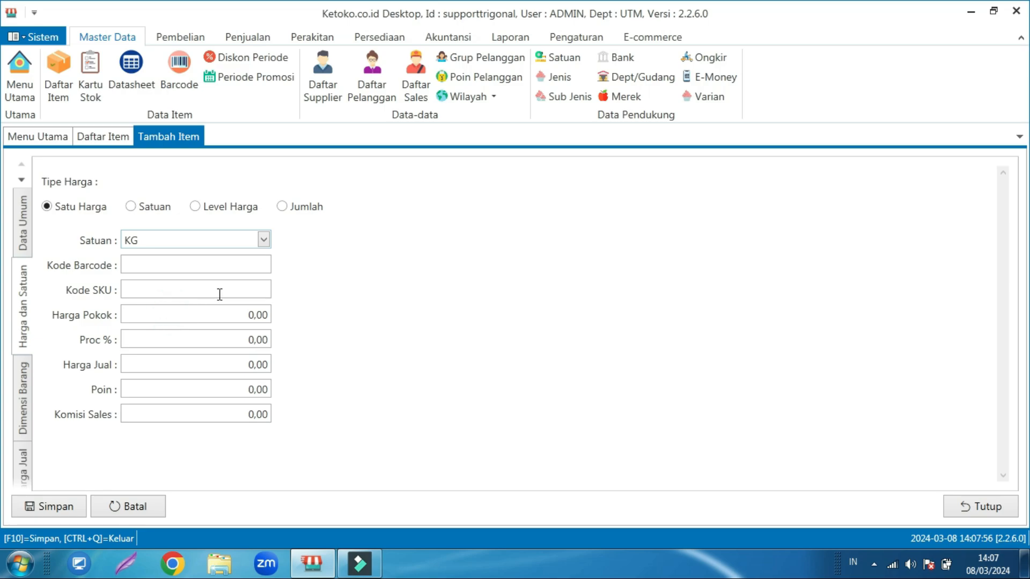
left_click(198, 315)
type("1000")
Save the Tepung Terigu item and return to the item list
left_click(57, 513)
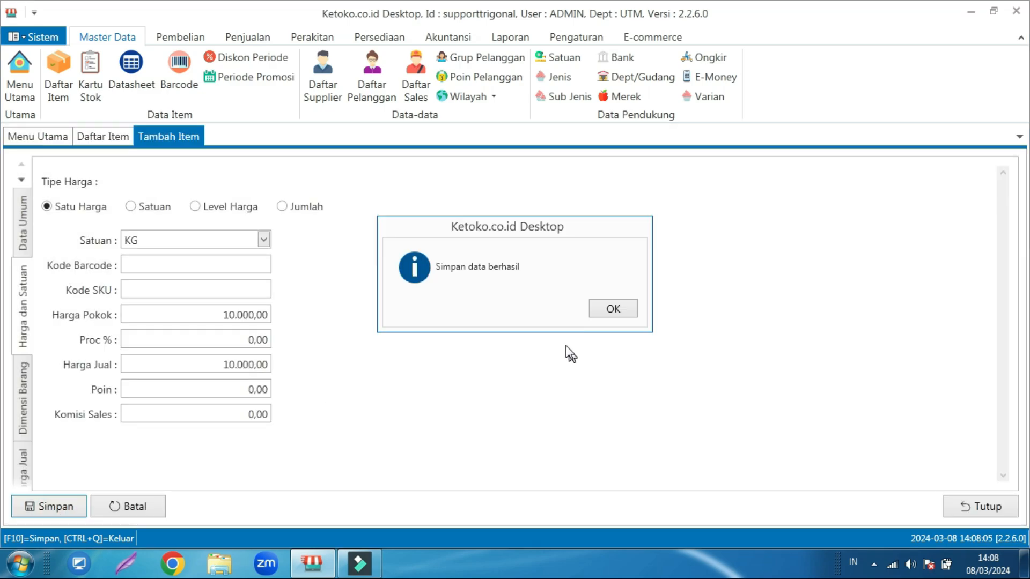
left_click(602, 310)
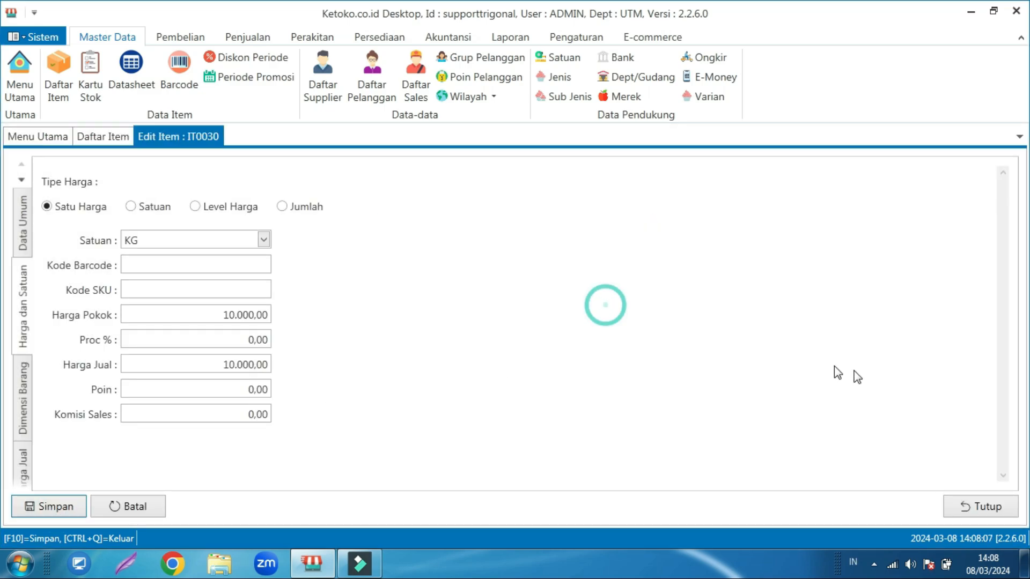
left_click(975, 509)
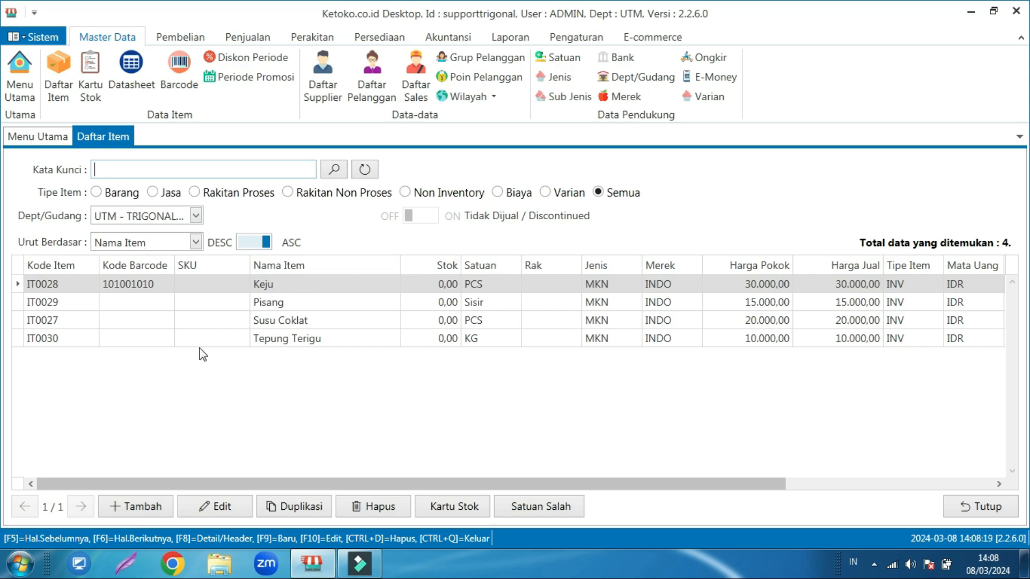
Start a new service (Jasa) item named Pisang Coklat Keju, with type MNM and brand INDO
left_click(140, 511)
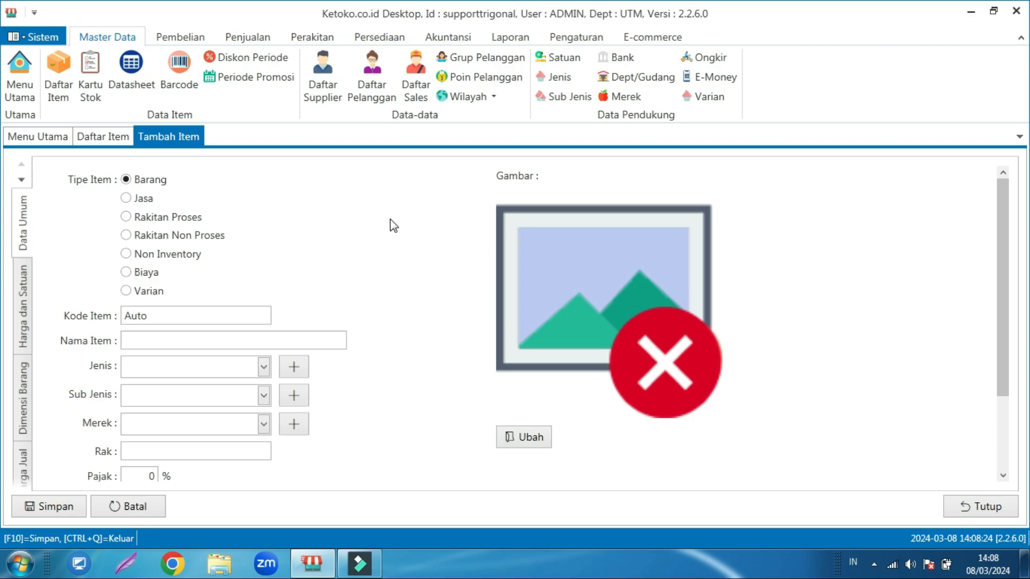
left_click(126, 198)
left_click(194, 339)
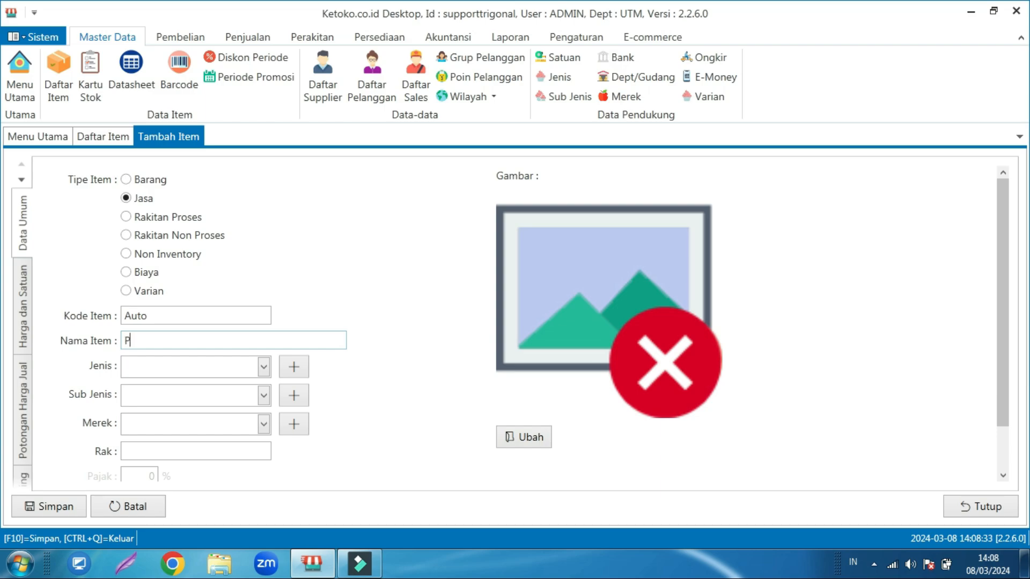
type("Pisang Coklat Keju")
left_click(263, 367)
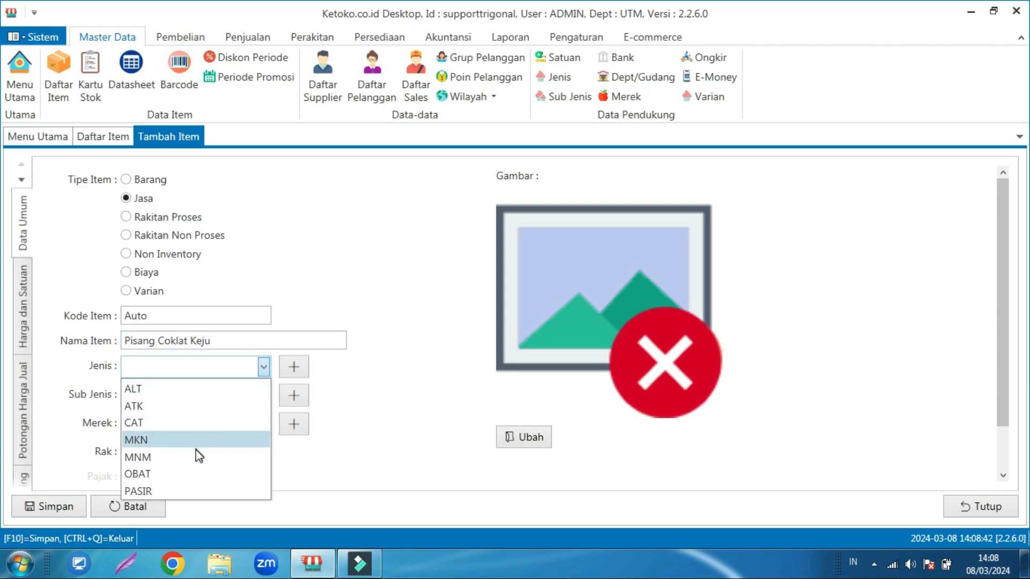
left_click(200, 456)
left_click(264, 424)
left_click(212, 444)
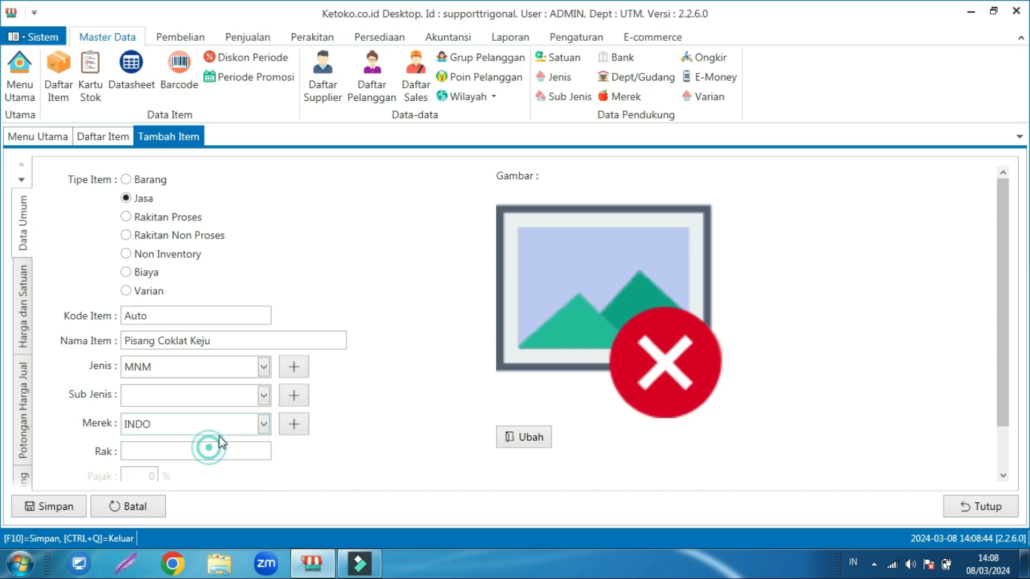
Set the unit of Pisang Coklat Keju to PCS and its selling price to 25000
scroll(232, 382, "down", 1)
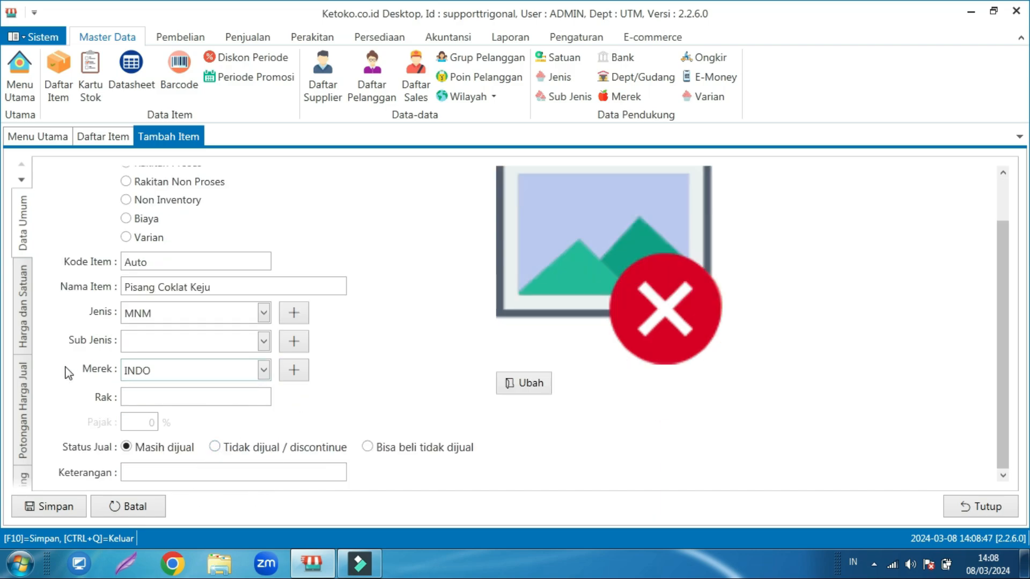
left_click(20, 295)
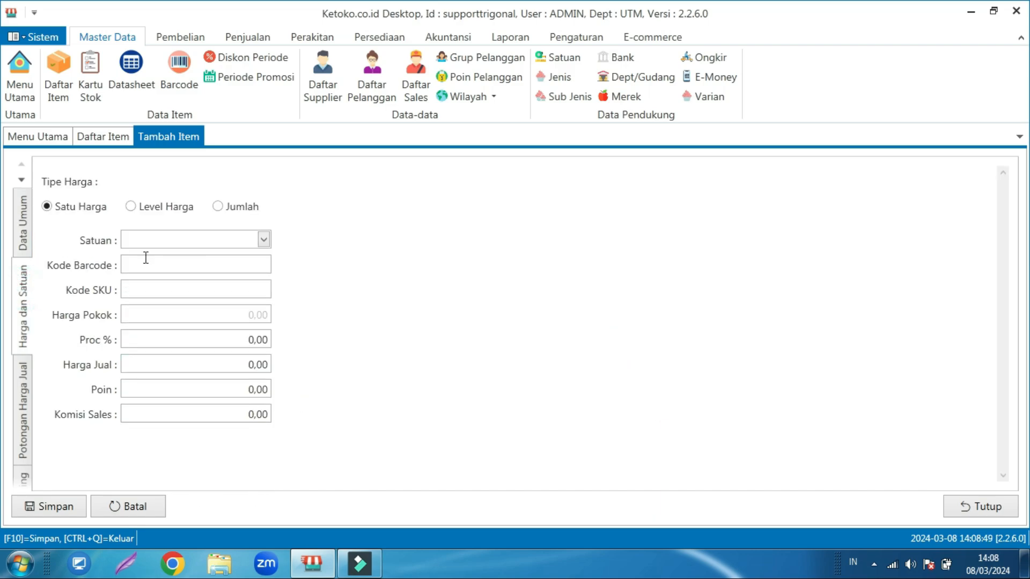
left_click(244, 239)
scroll(184, 320, "down", 3)
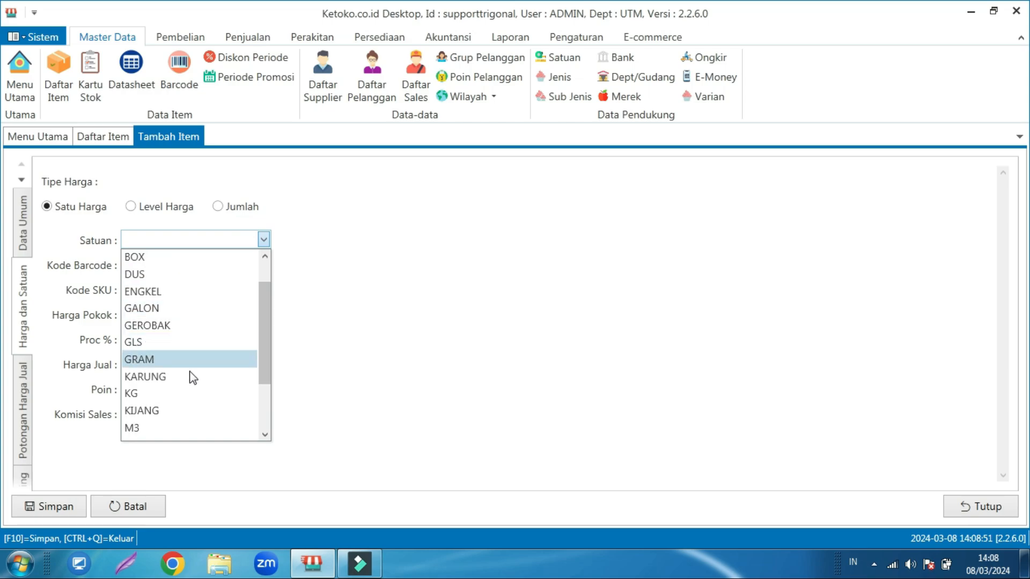
left_click(171, 397)
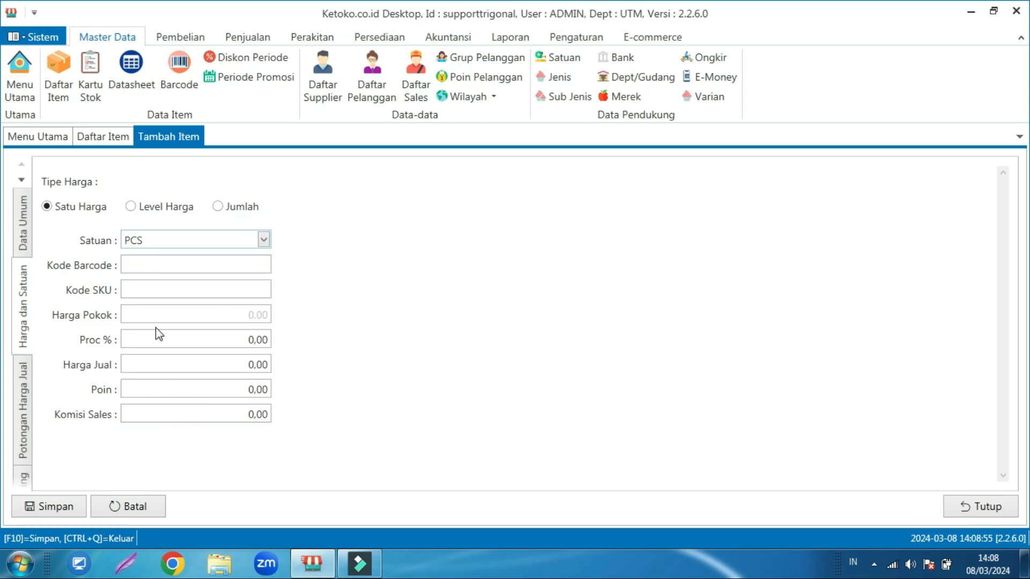
left_click(163, 362)
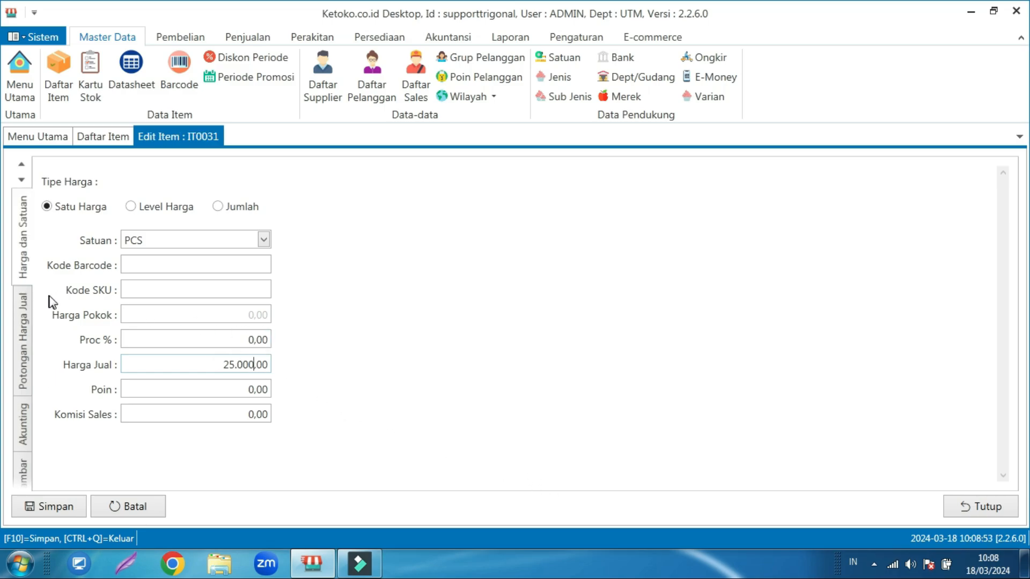
Add the picture 6600d092-9d31-4a9f-a5a8-1daa10f9b44a from the Downloads folder to the Pisang Coklat Keju item
scroll(20, 324, "down", 3)
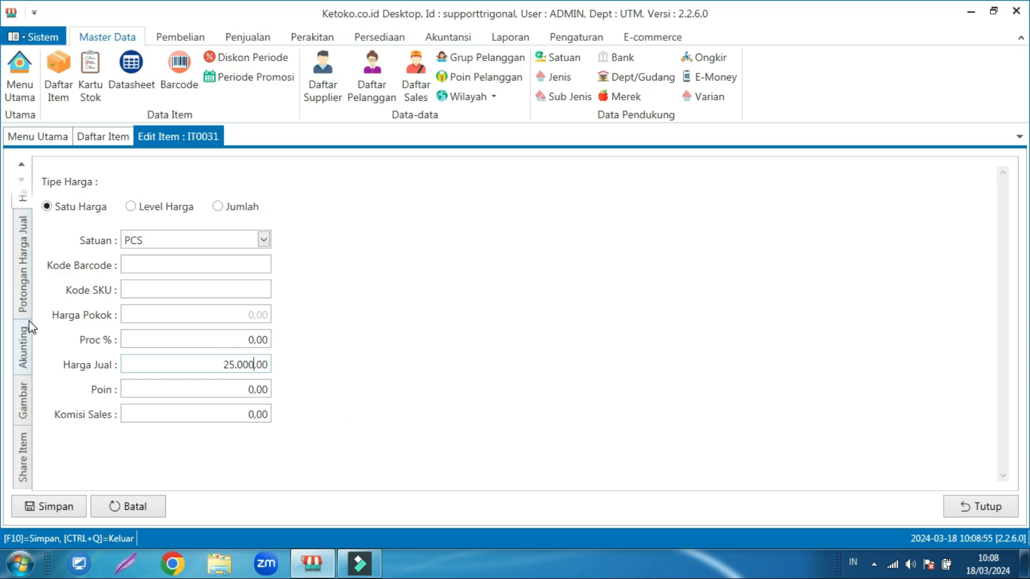
left_click(21, 397)
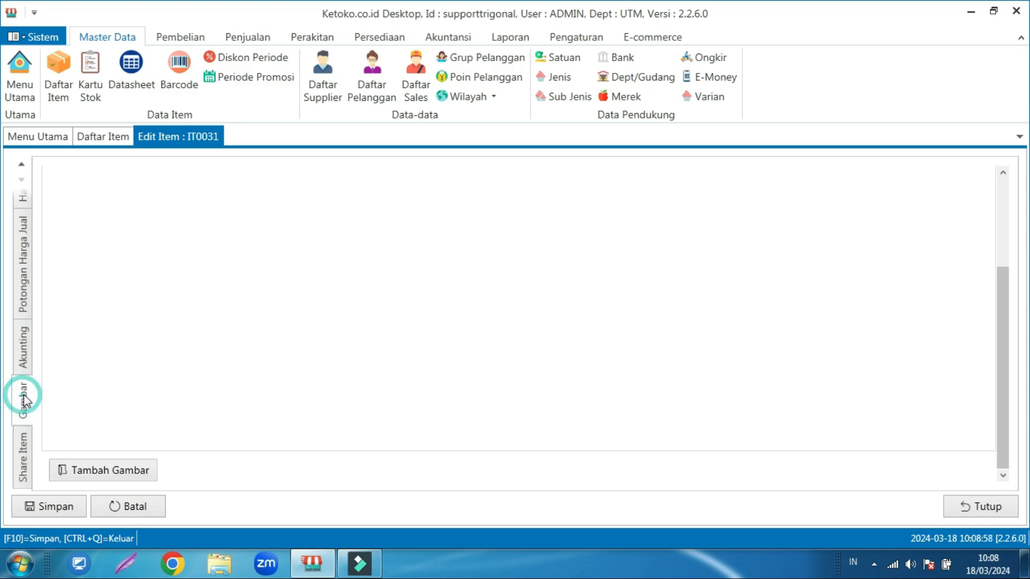
left_click(102, 470)
left_click(504, 133)
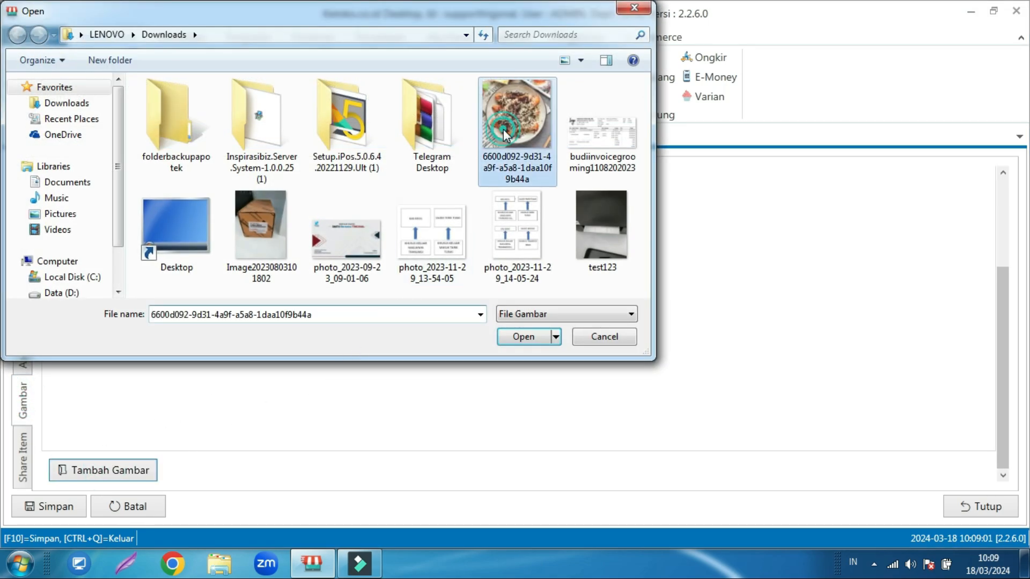
left_click(516, 338)
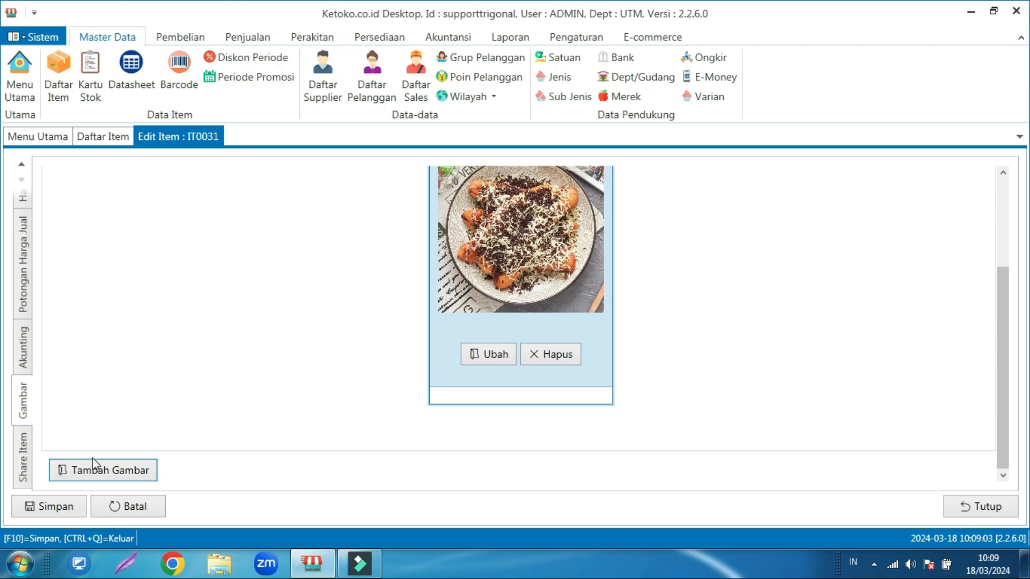
Save the Pisang Coklat Keju item and return to the item list
left_click(43, 510)
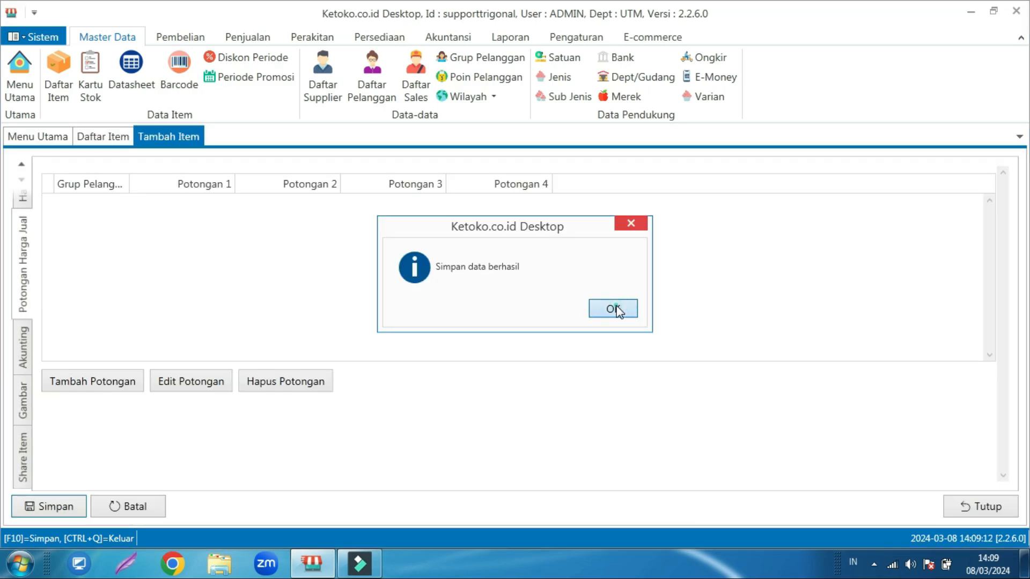
left_click(605, 308)
left_click(958, 504)
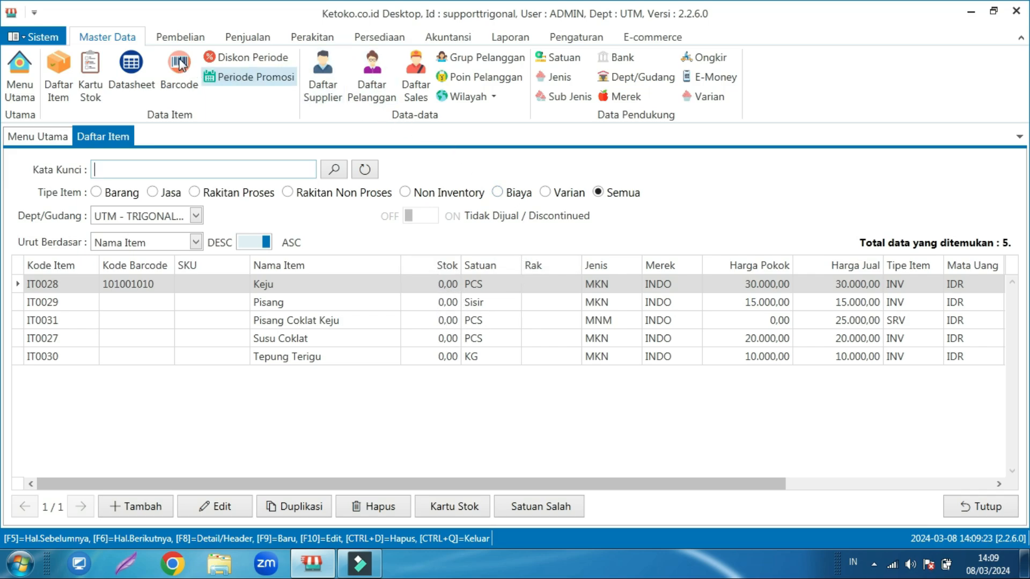
Open the purchase list and start a new purchase transaction
left_click(179, 38)
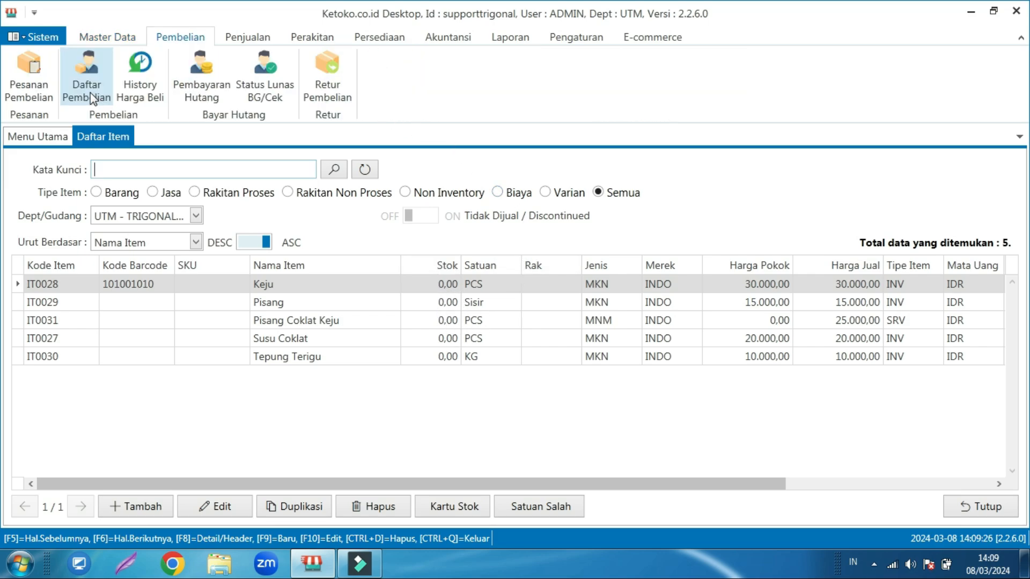
left_click(88, 90)
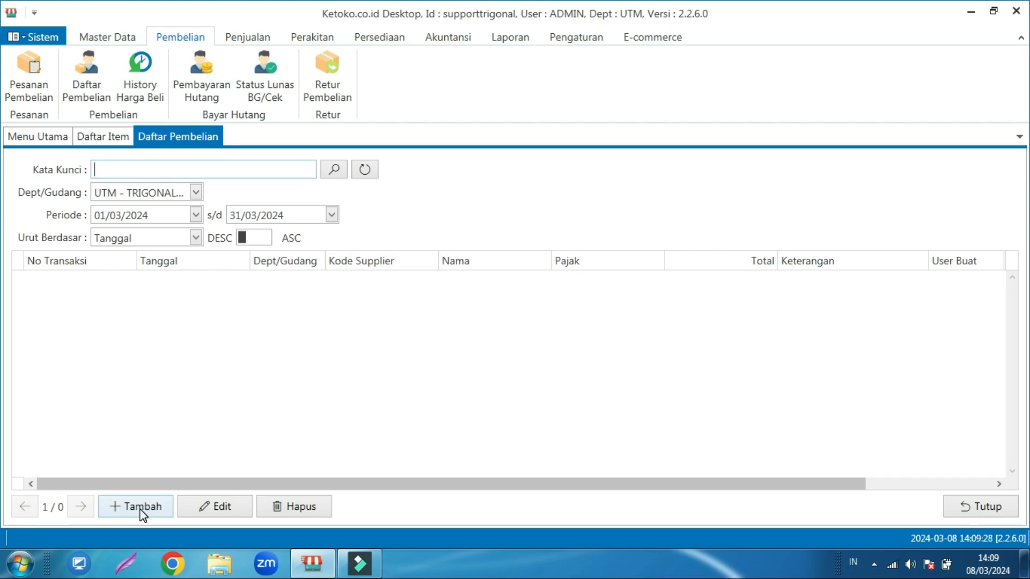
left_click(142, 509)
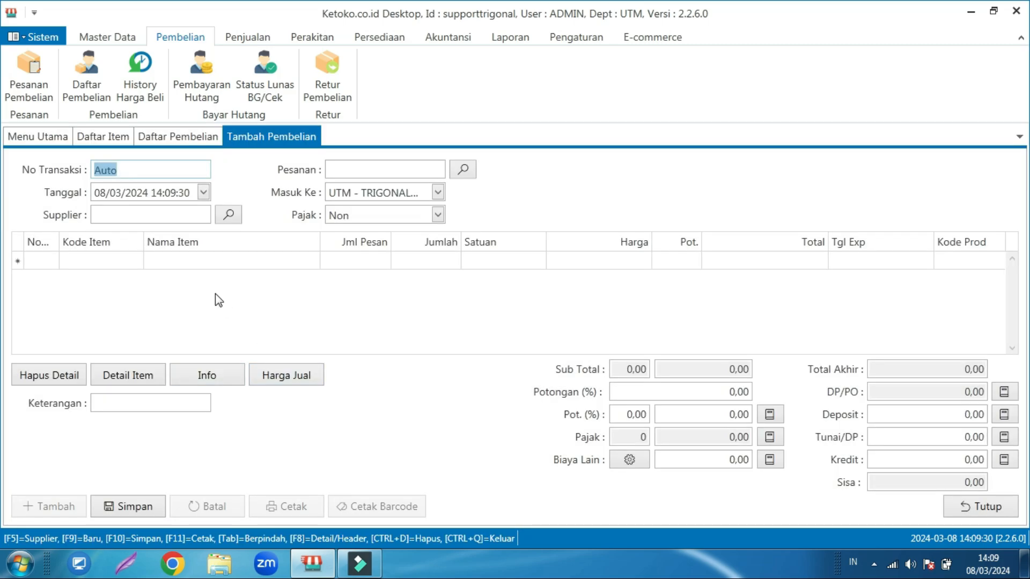
Add Keju to the purchase by searching items for "a", and set its quantity to 5
left_click(117, 260)
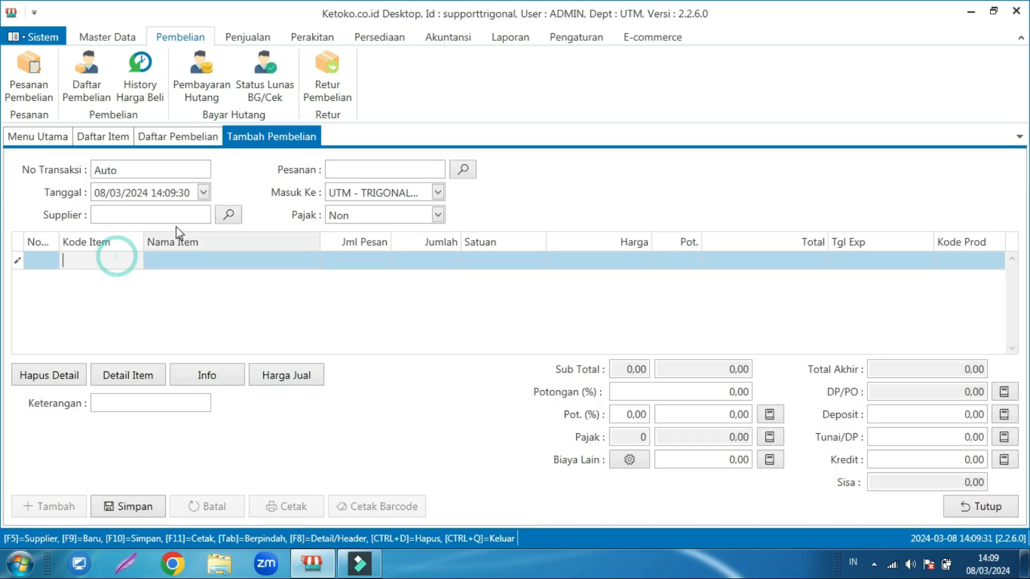
type("a")
key("Return")
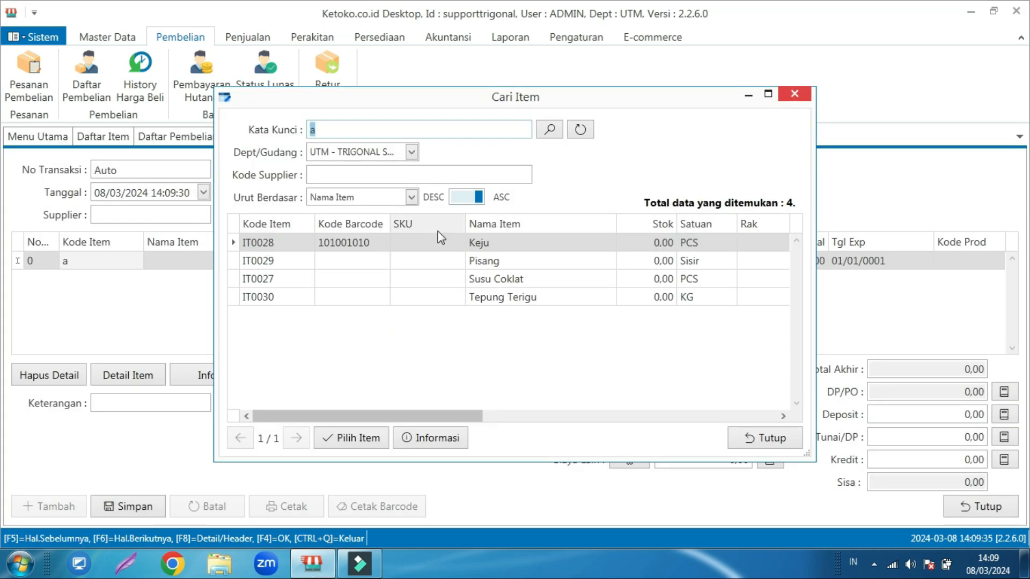
left_click(484, 243)
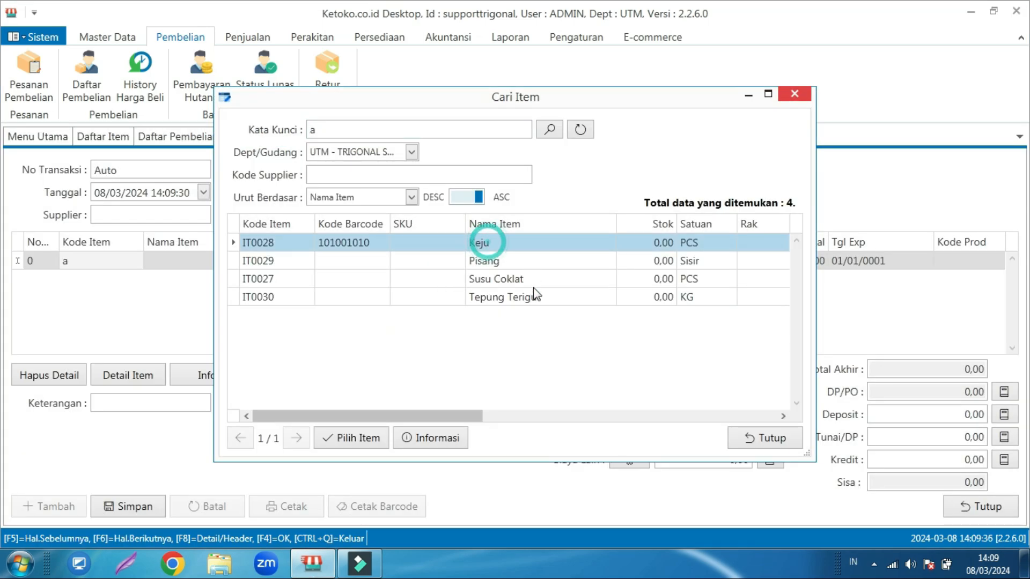
left_click(357, 440)
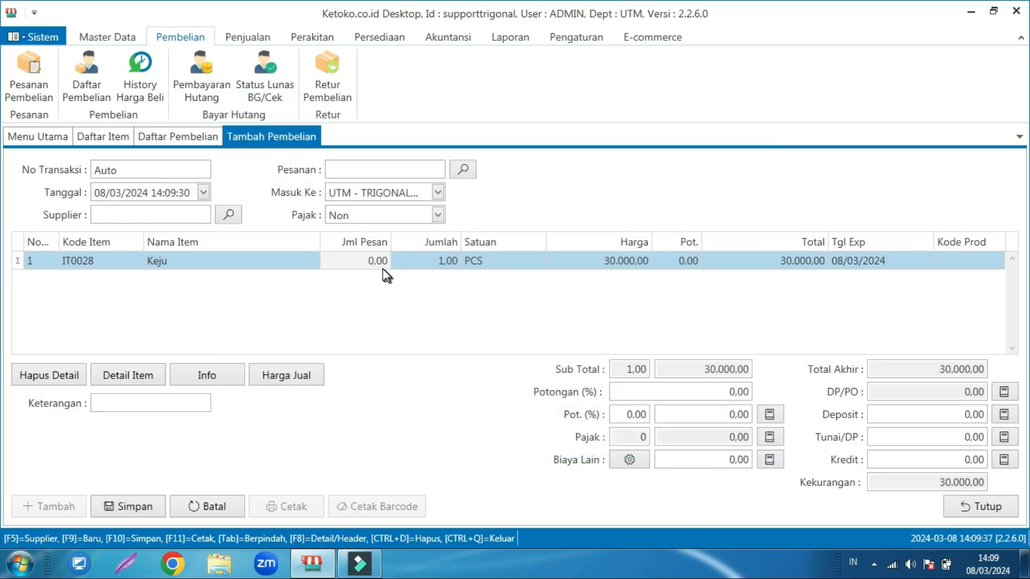
left_click(435, 261)
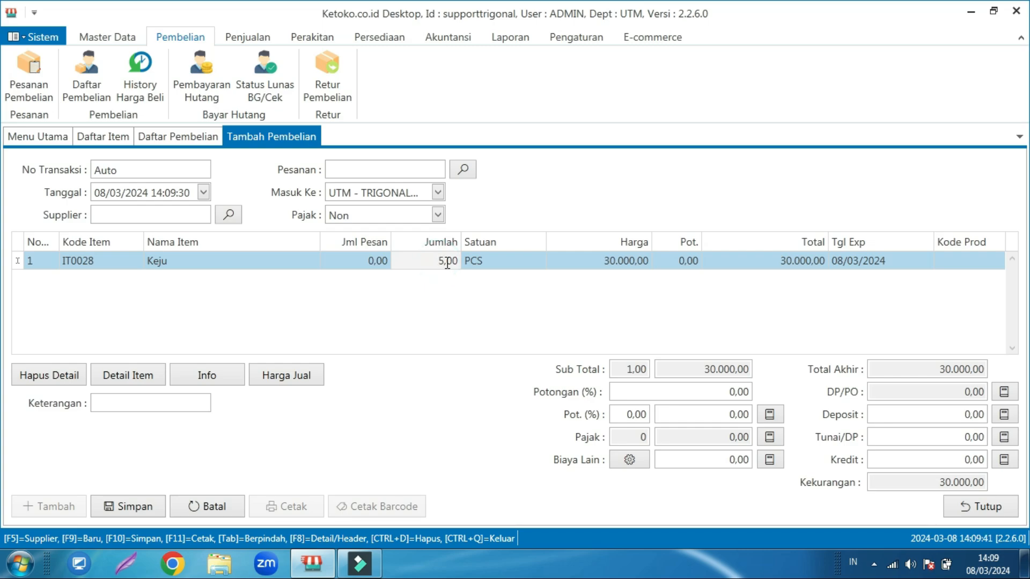
key("Return")
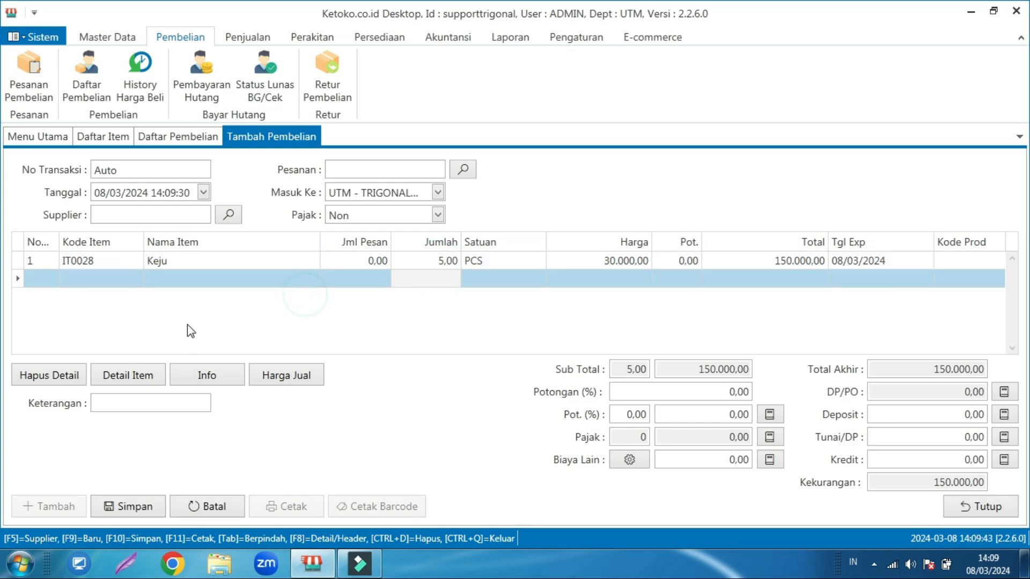
Add Pisang as the second purchase line through the item search, with a quantity of 2
left_click(126, 281)
type("a")
key("Return")
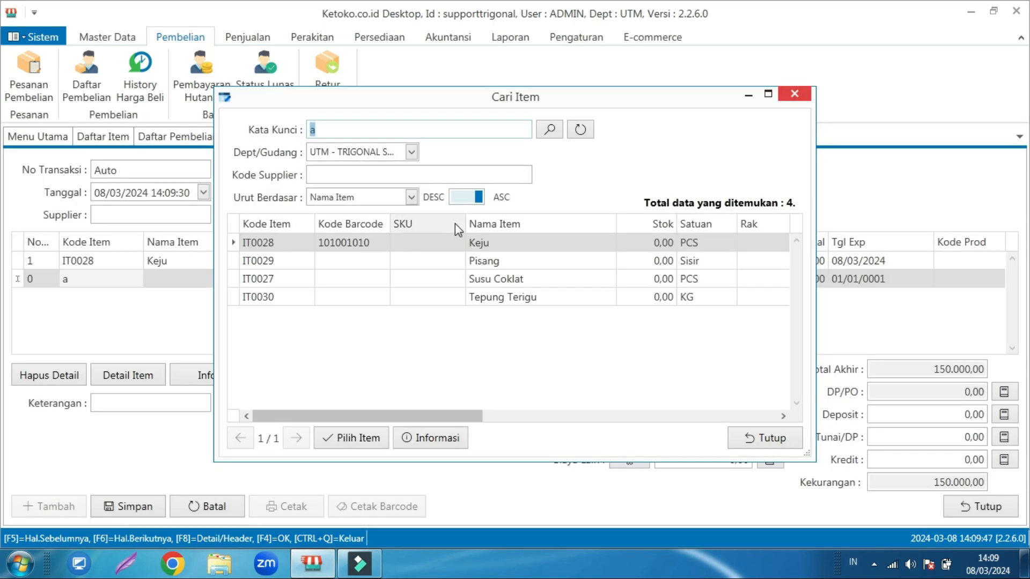
left_click(482, 263)
left_click(350, 441)
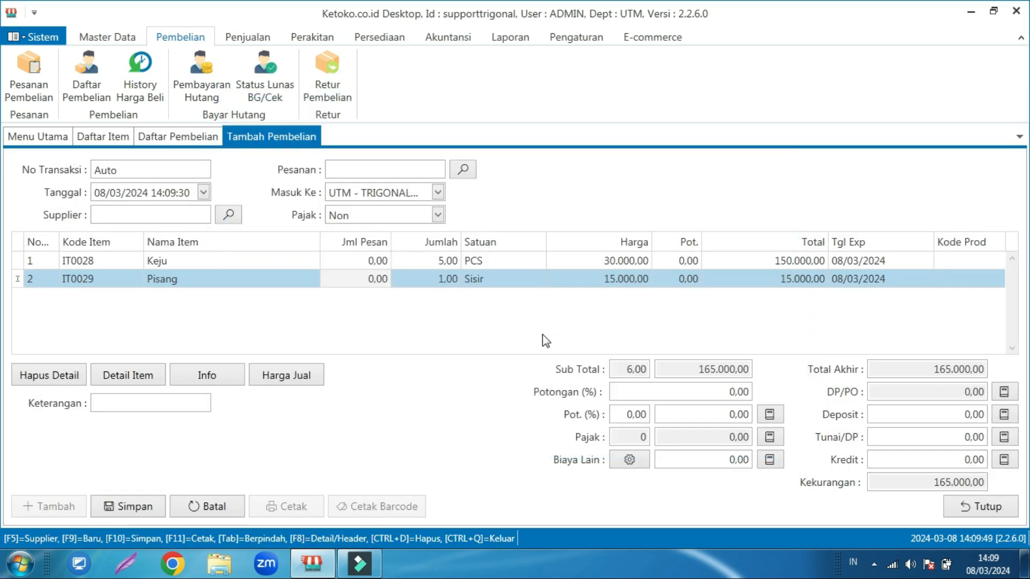
left_click(449, 282)
type("2")
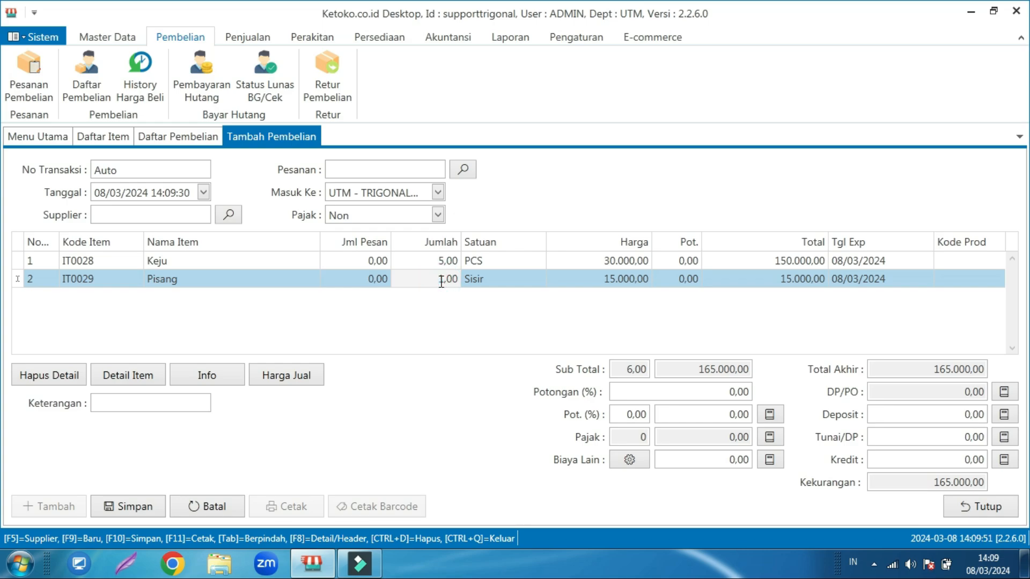
Add Susu Coklat as the third purchase line by searching items for "a", with a quantity of 3
left_click(100, 297)
type("a")
key("Return")
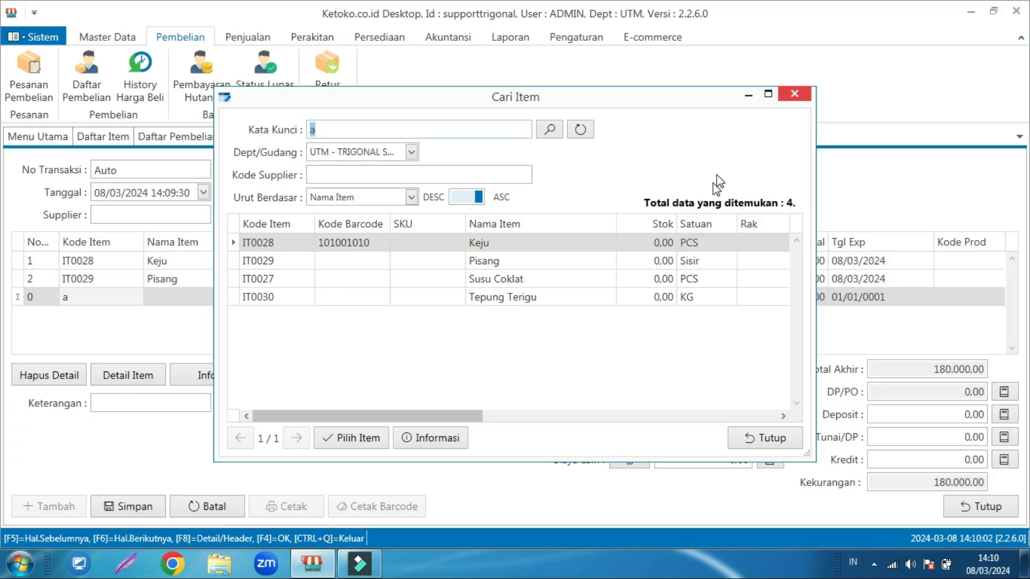
left_click(514, 280)
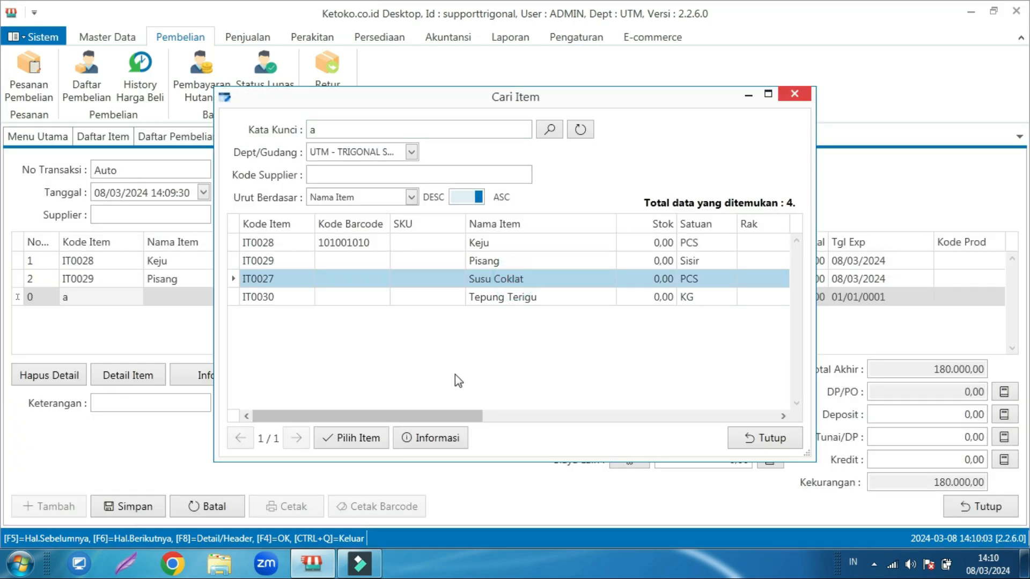
left_click(372, 441)
left_click(441, 298)
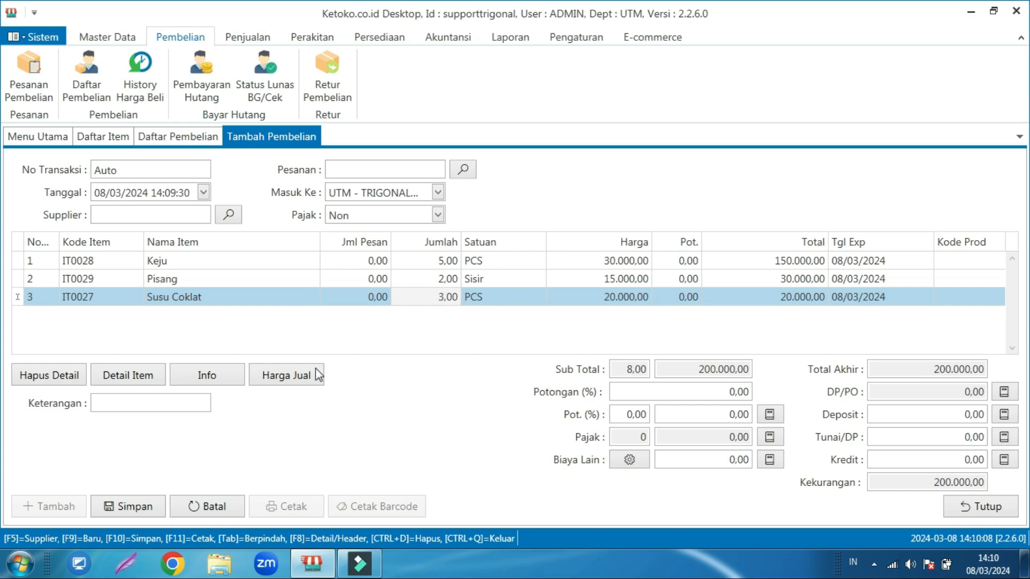
key("Down")
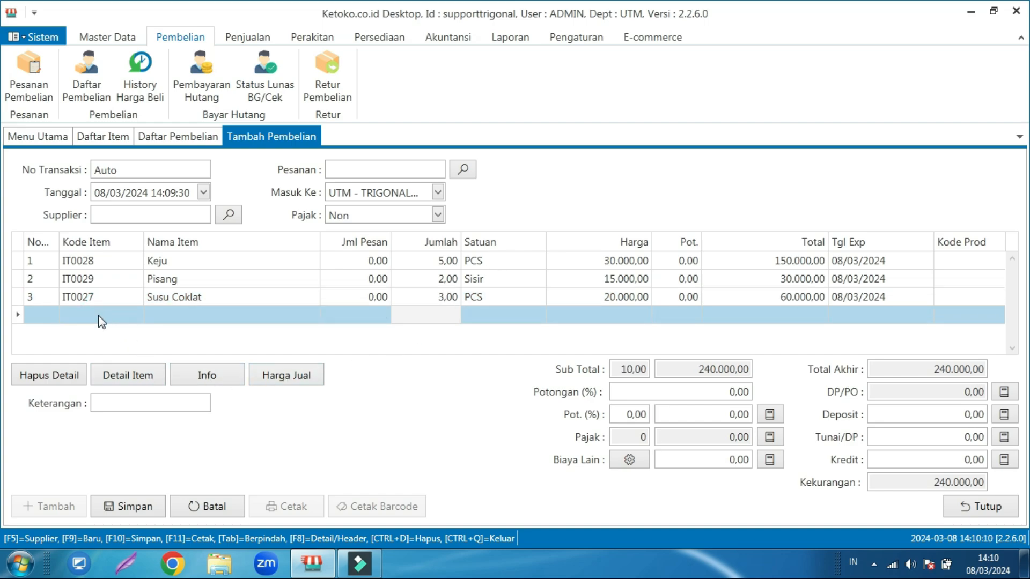
Add Tepung Terigu as the fourth purchase line through the item search, and set its quantity to 2
left_click(98, 316)
type("a")
key("Return")
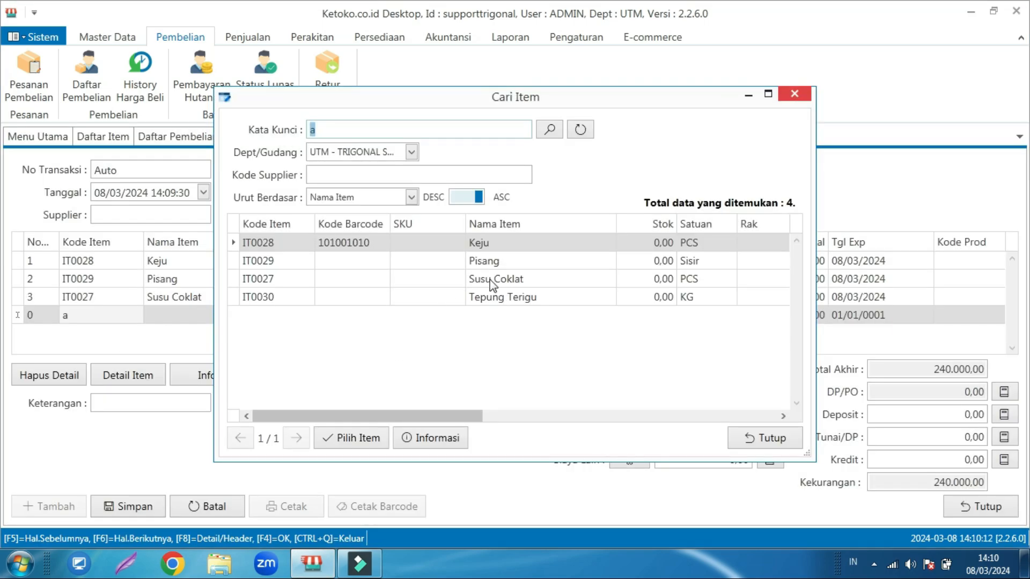
left_click(489, 298)
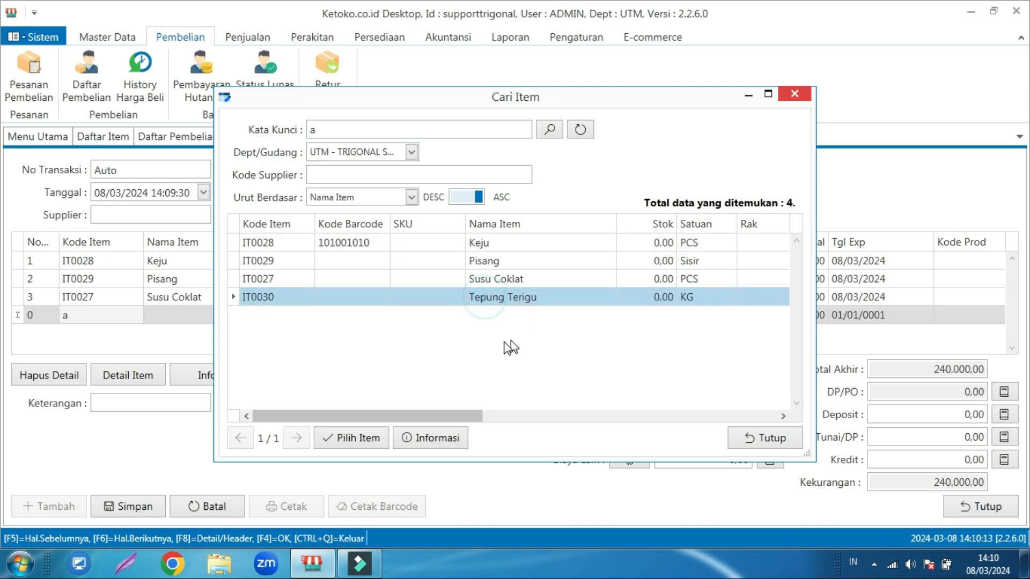
left_click(335, 440)
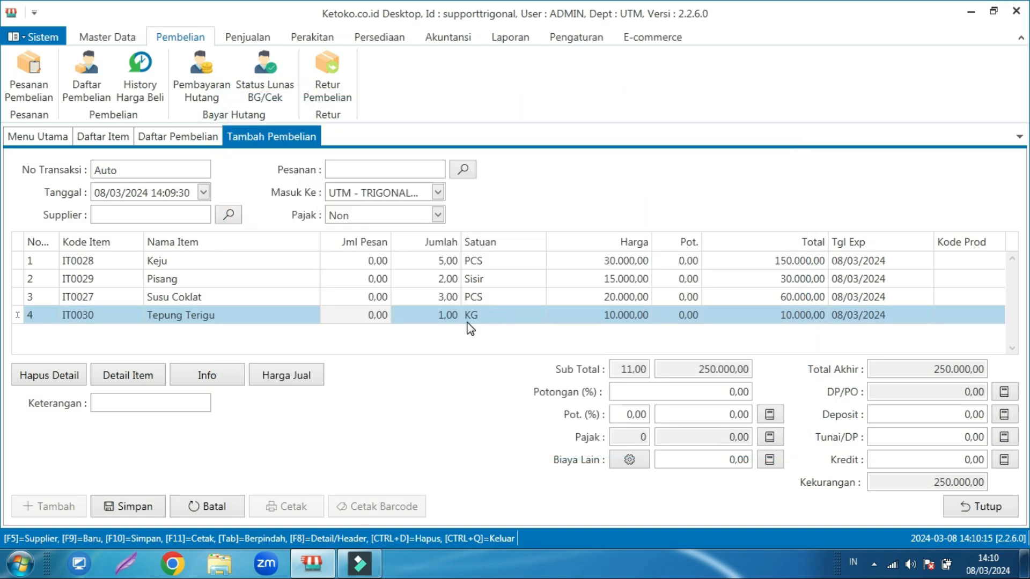
left_click(447, 315)
key("BackSpace")
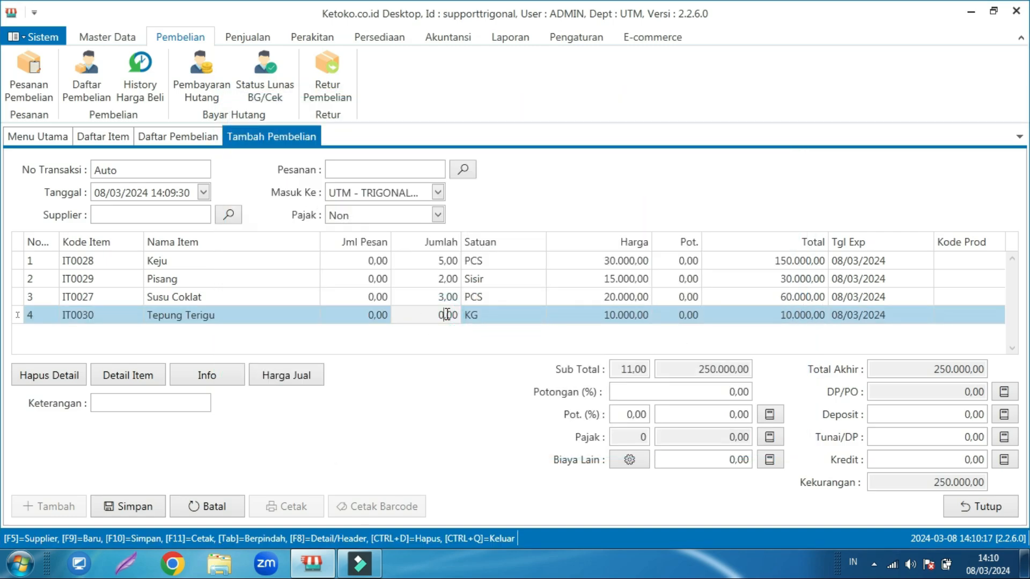
type("2")
left_click(563, 338)
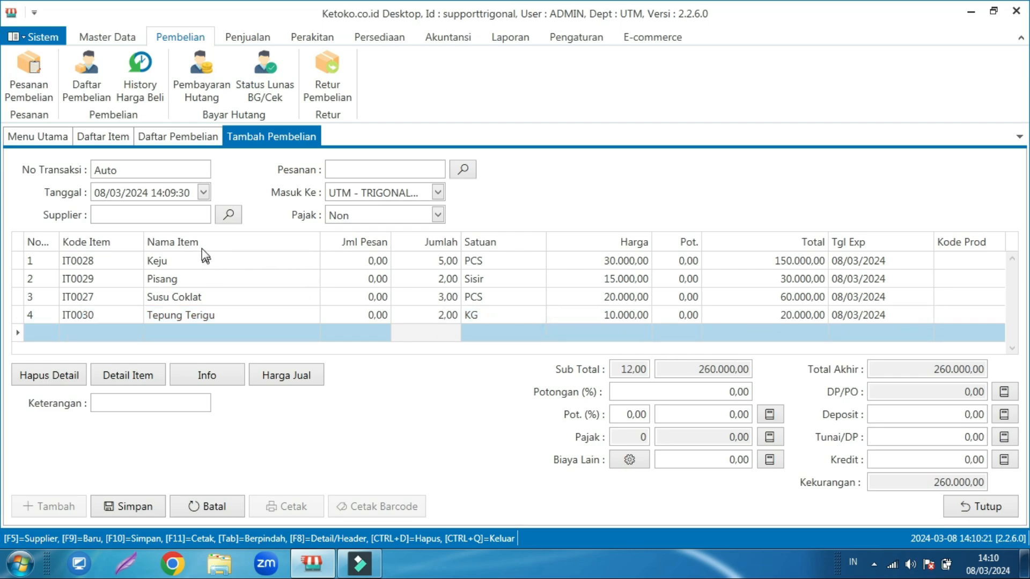
Assign supplier SP0001 (tes) to the purchase and enter a cash payment of 260.000
left_click(224, 216)
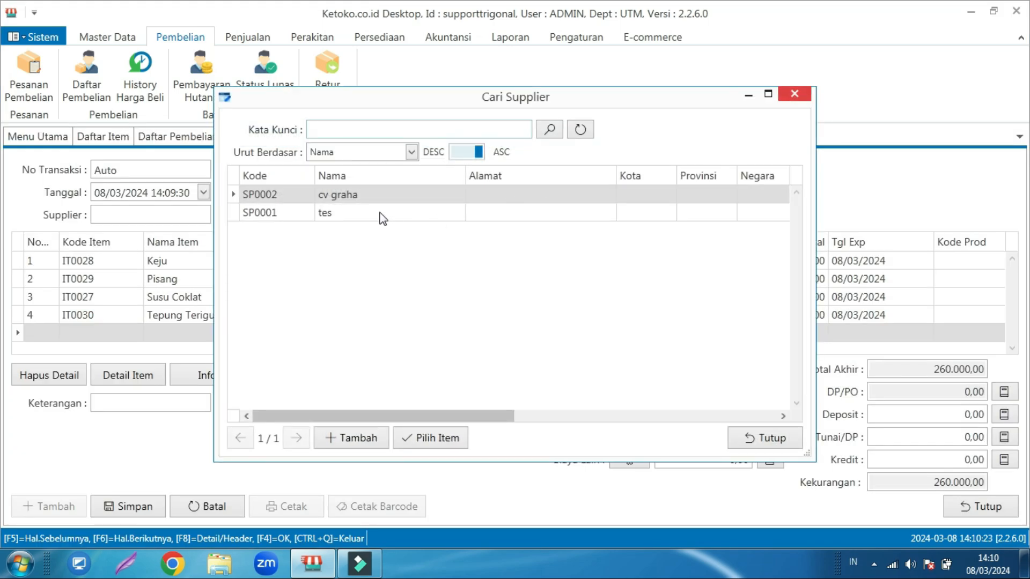
left_click(372, 211)
left_click(410, 437)
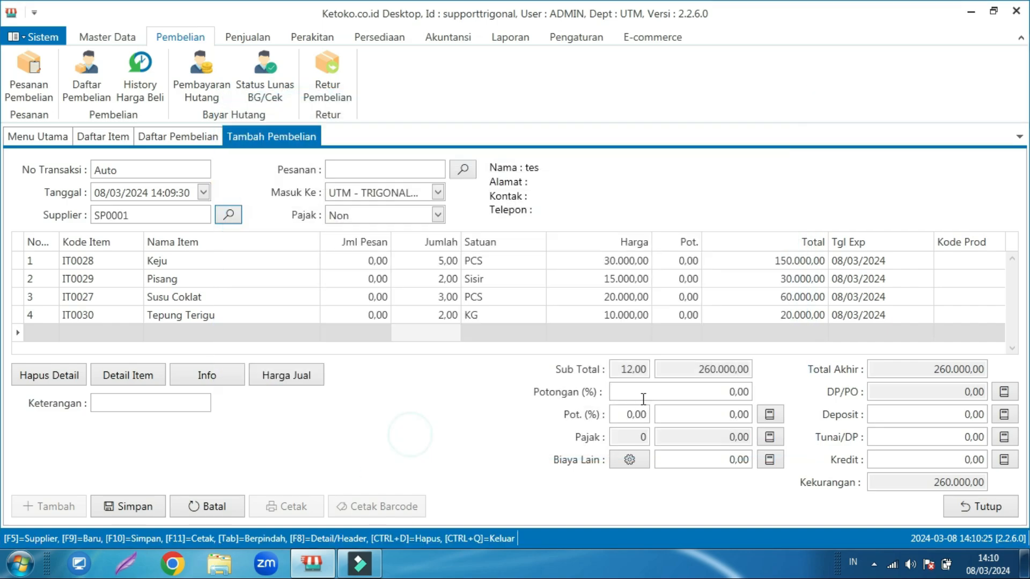
left_click(947, 438)
type("260.000")
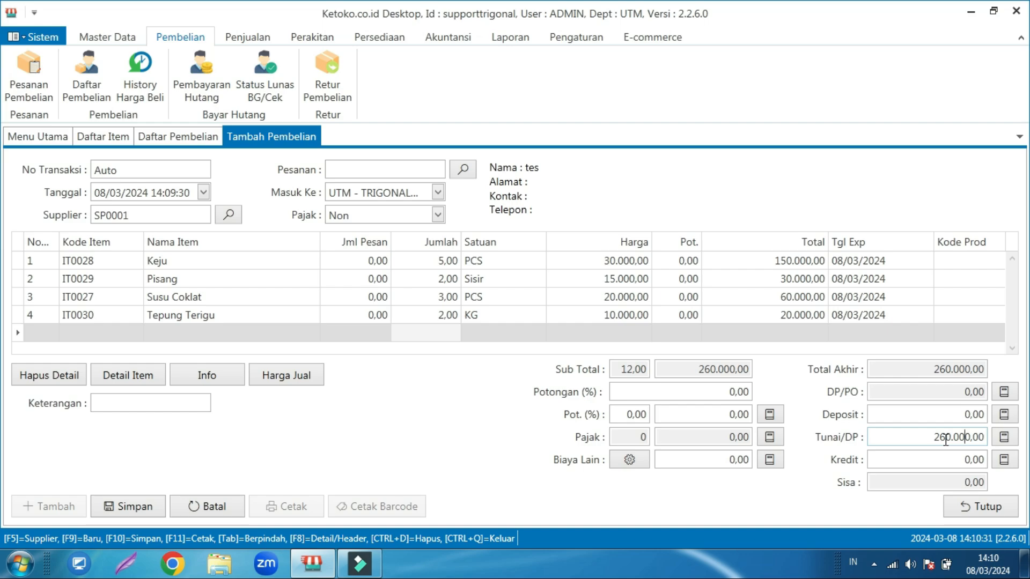
Save the purchase transaction and close the purchase pages to return to the item list
left_click(131, 506)
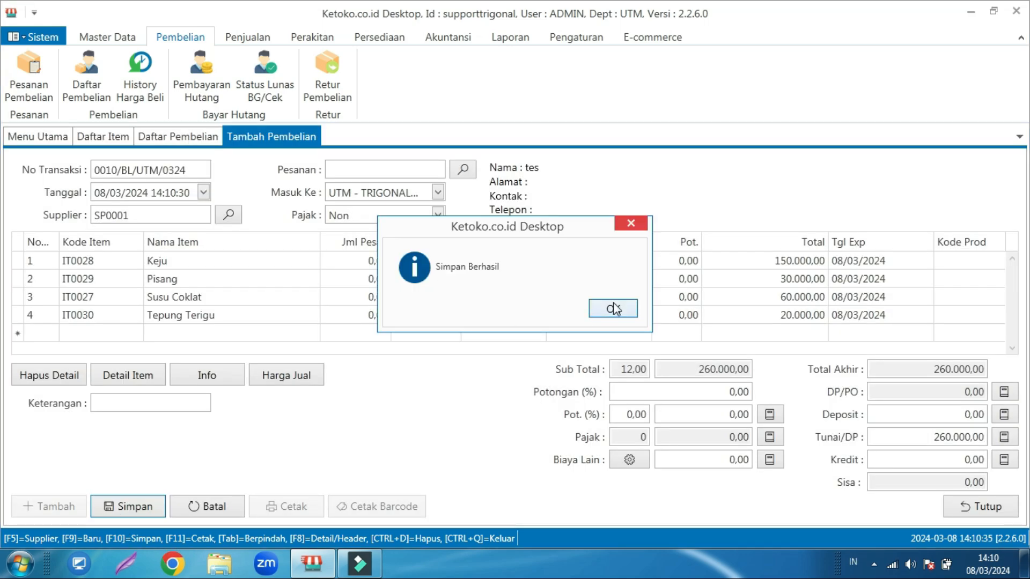
left_click(614, 309)
left_click(974, 506)
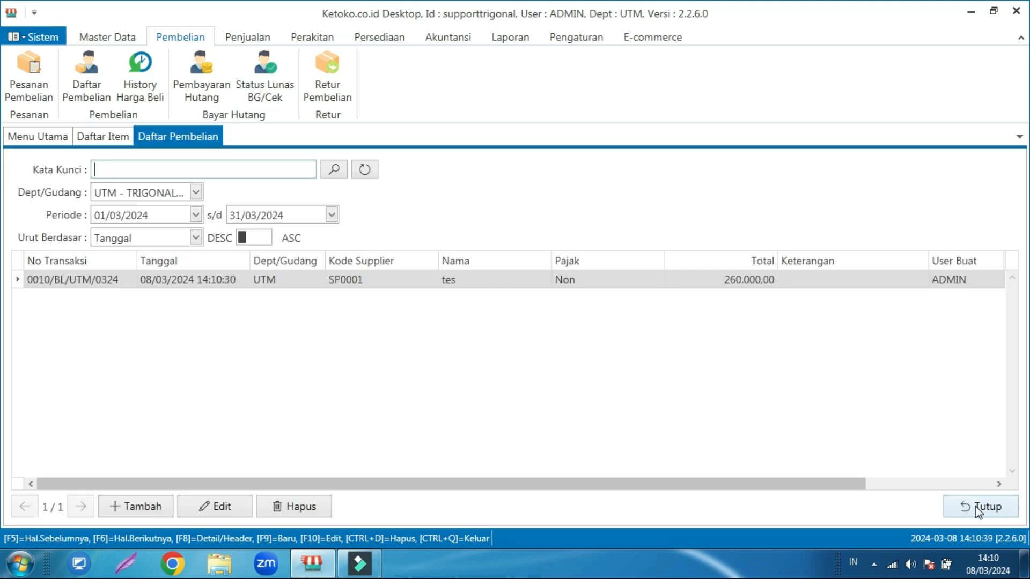
left_click(977, 508)
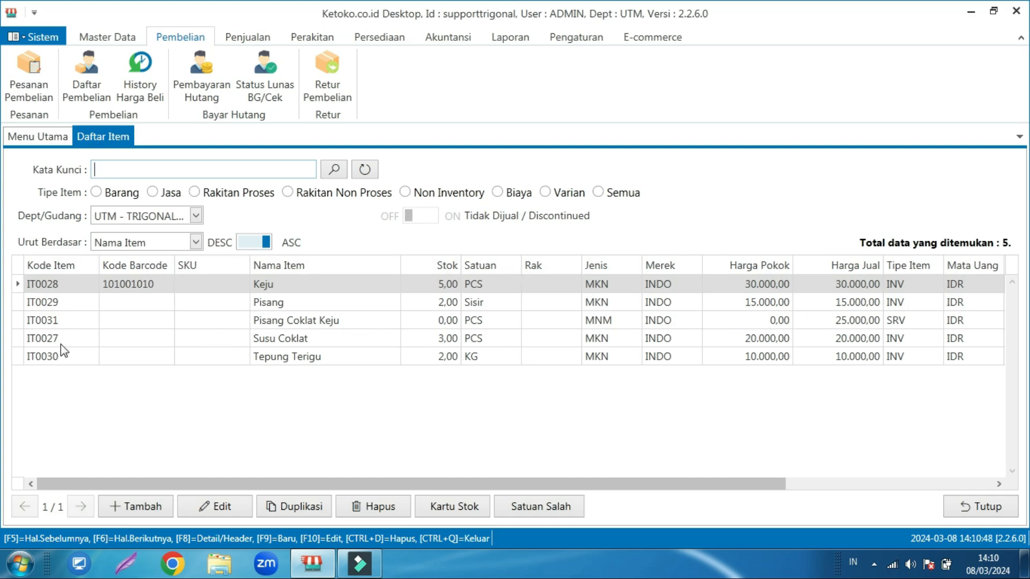
Start a new cashier sale from the cashier sales list and add one Pisang Coklat Keju
left_click(247, 38)
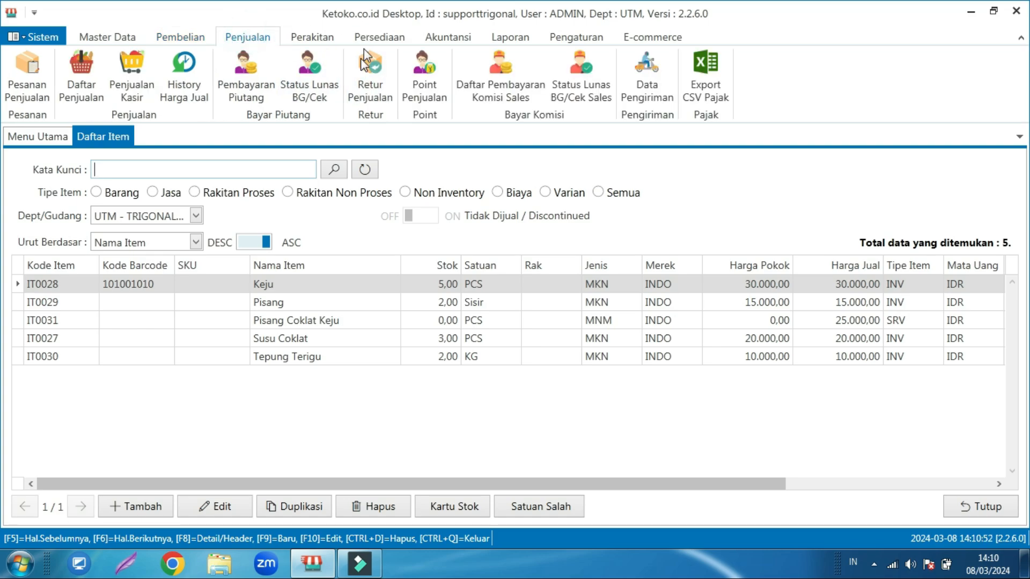
left_click(140, 67)
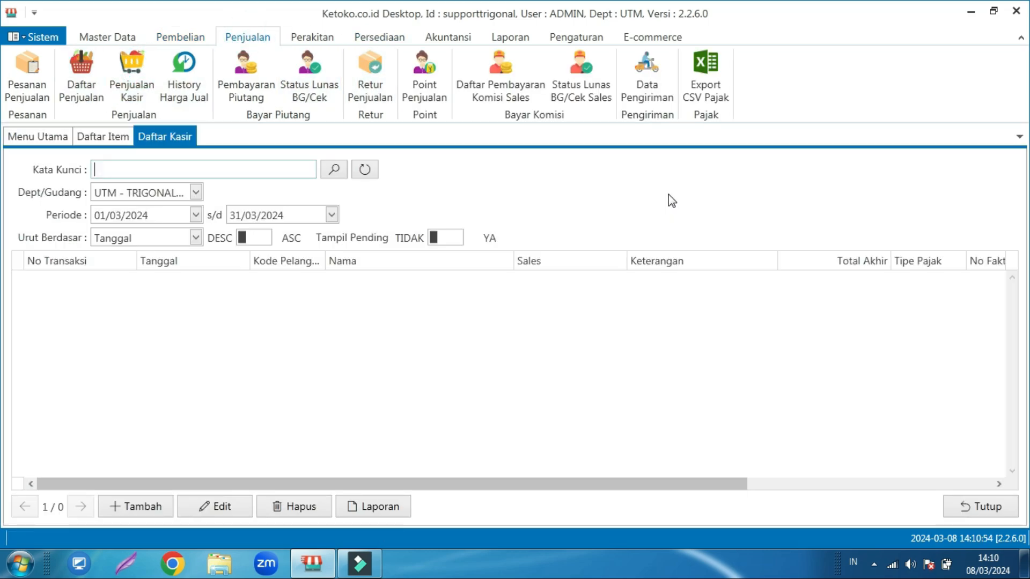
left_click(153, 514)
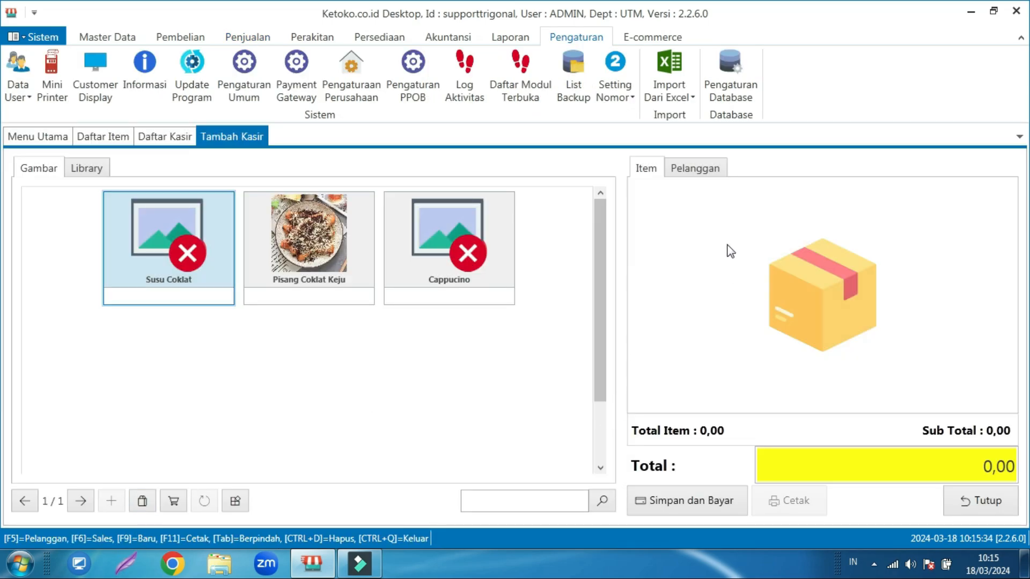
left_click(305, 244)
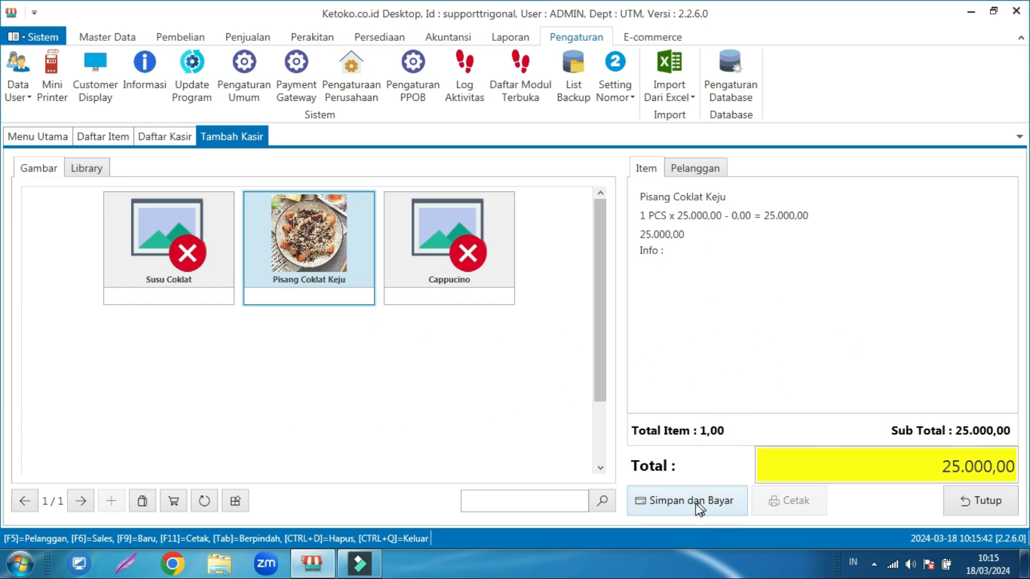
Save the cashier sale with a cash payment of 25.000 and close the transaction
left_click(661, 506)
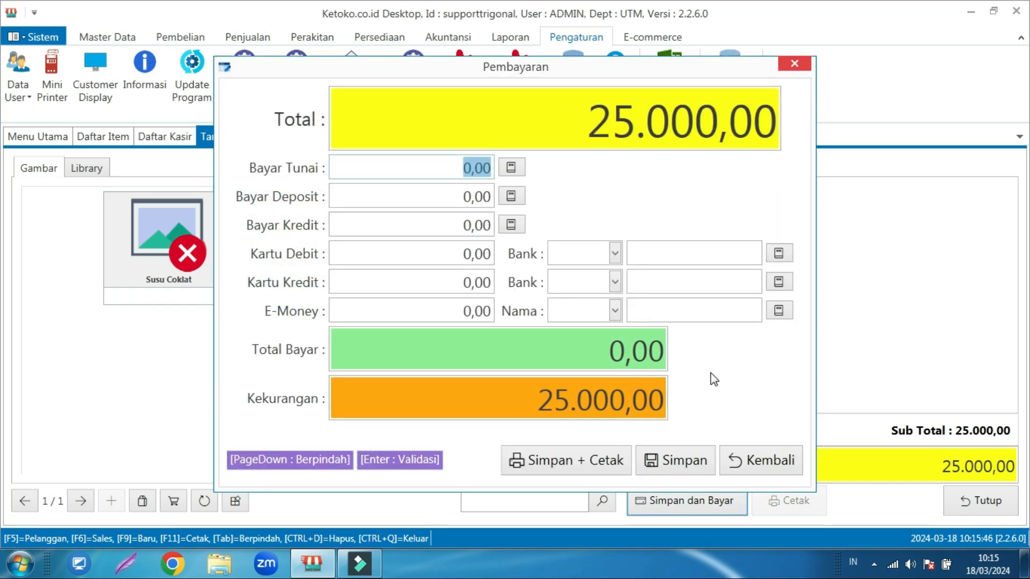
type("25.000")
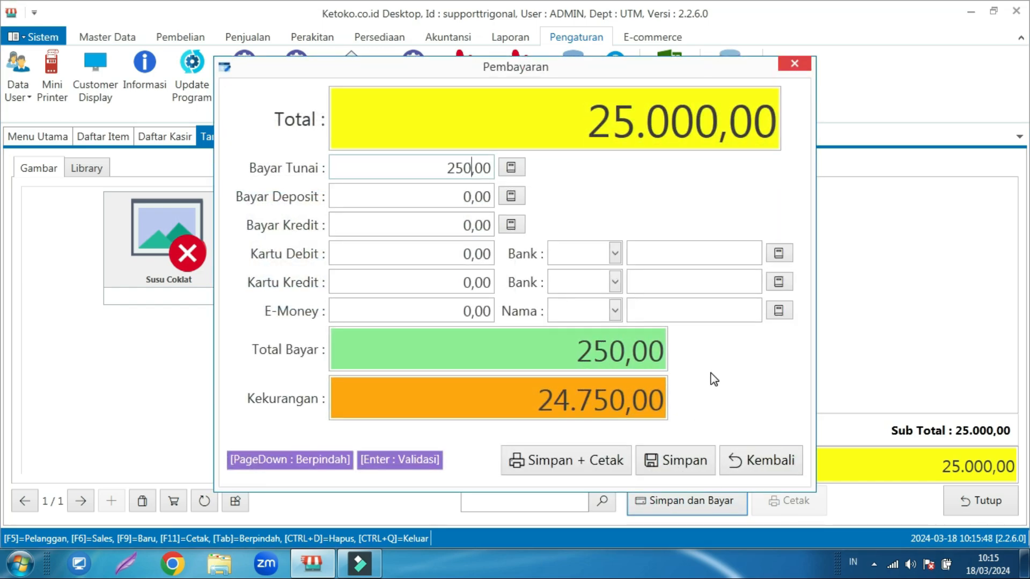
left_click(675, 460)
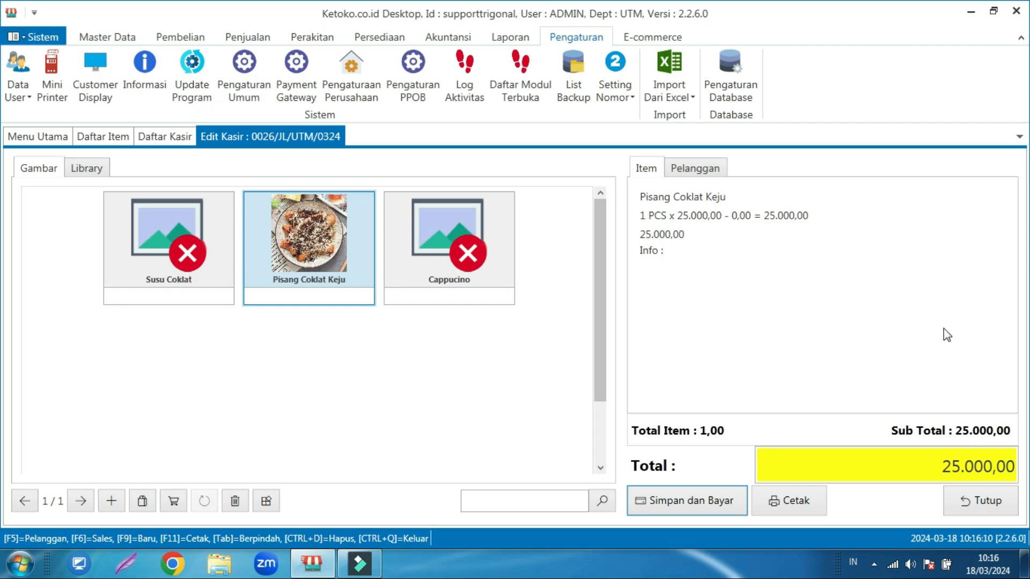
left_click(988, 499)
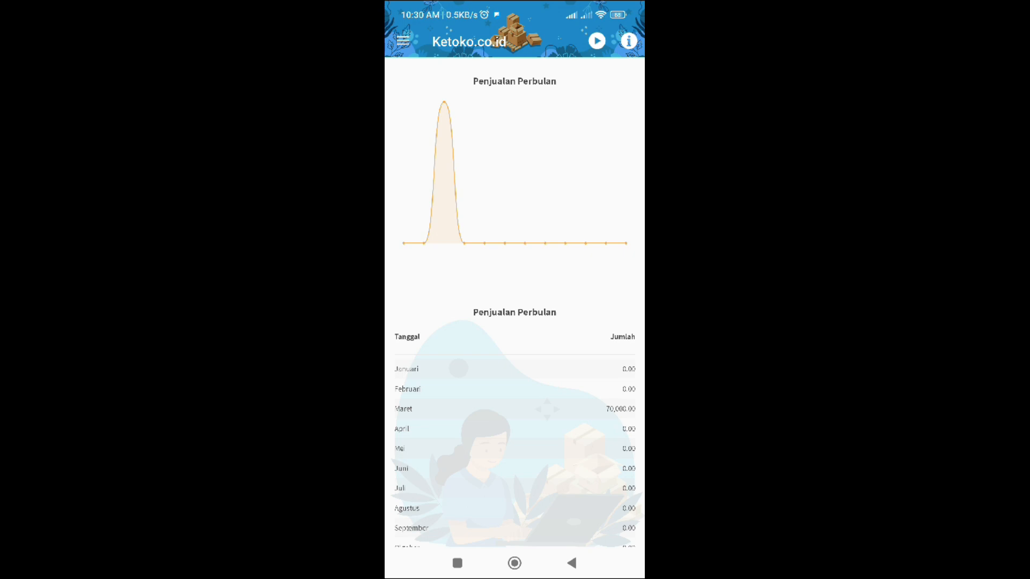
In the Ketoko mobile app, open the cashier sales list and start a new sale
left_click(402, 41)
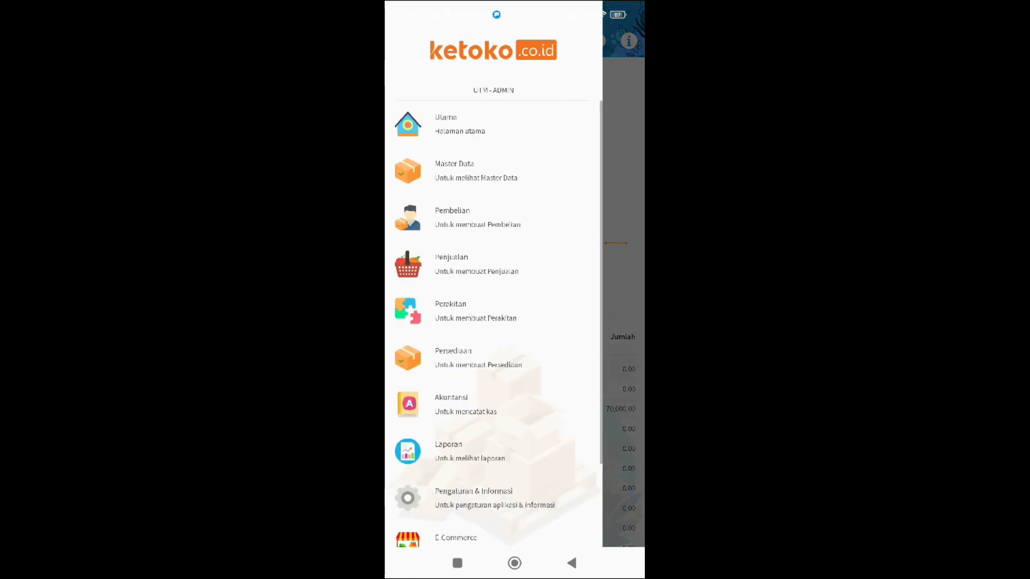
left_click(518, 272)
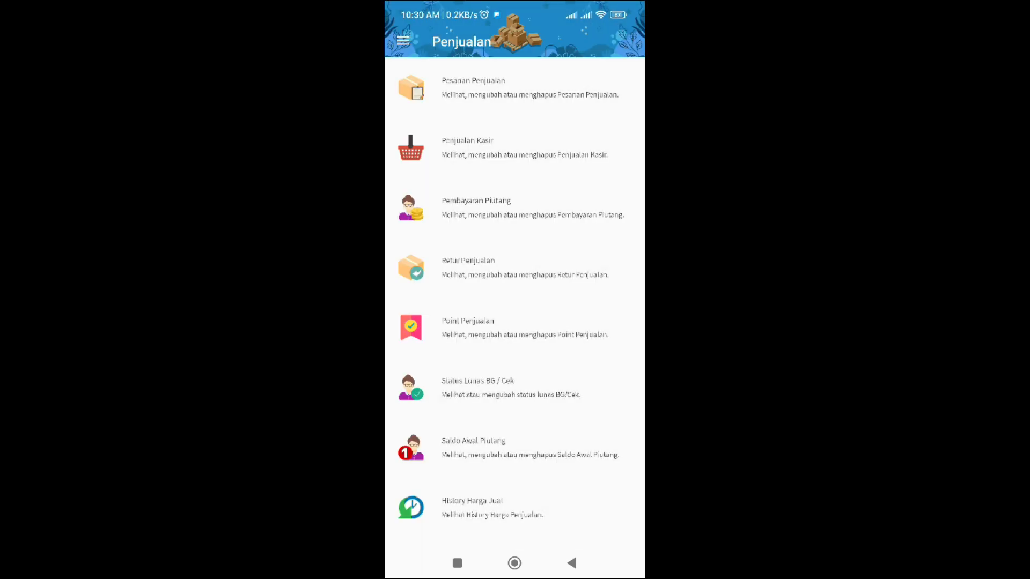
left_click(510, 148)
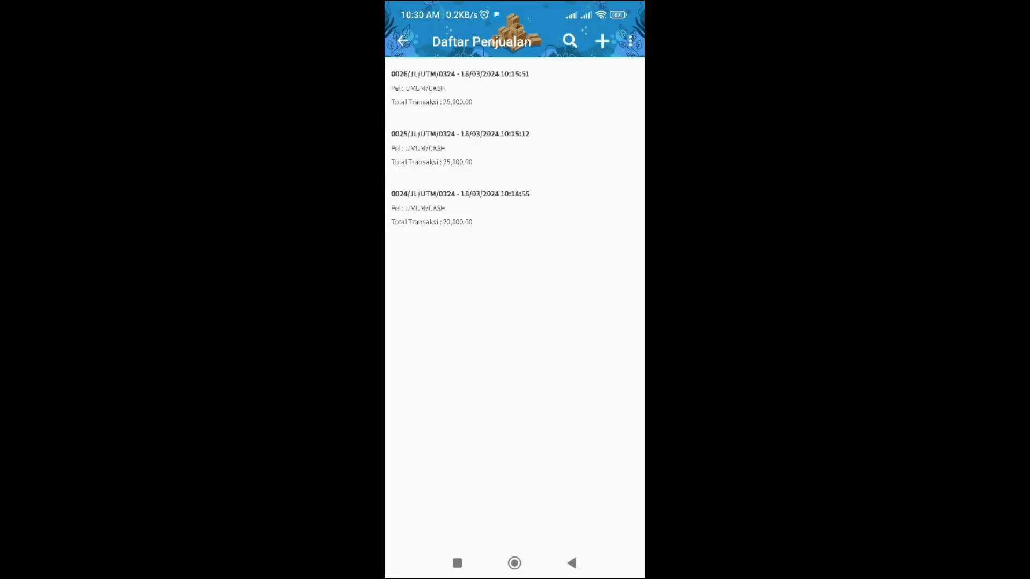
left_click(603, 41)
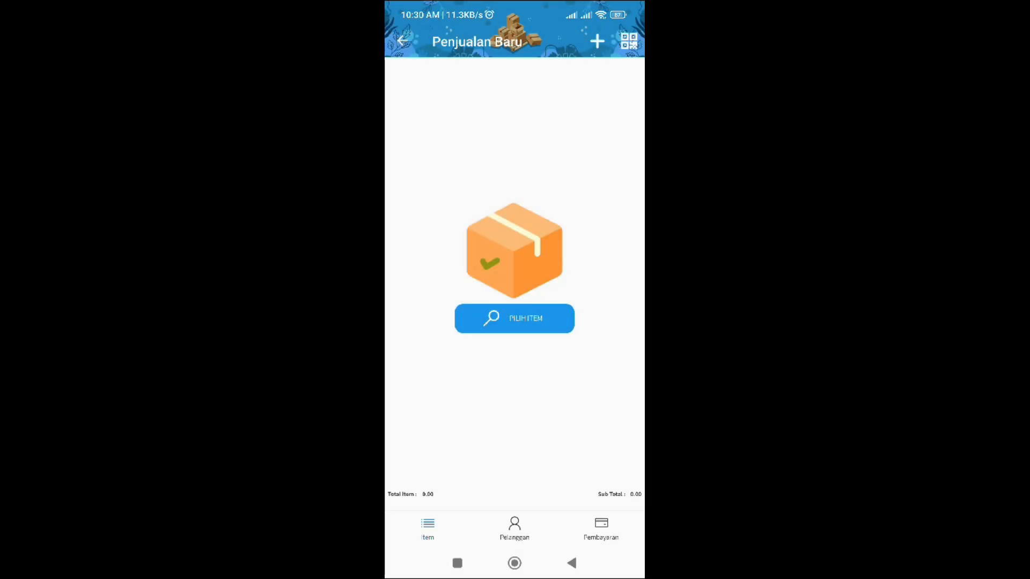
Select one Pisang Coklat Keju in the item picker and add it to the new mobile sale
left_click(514, 319)
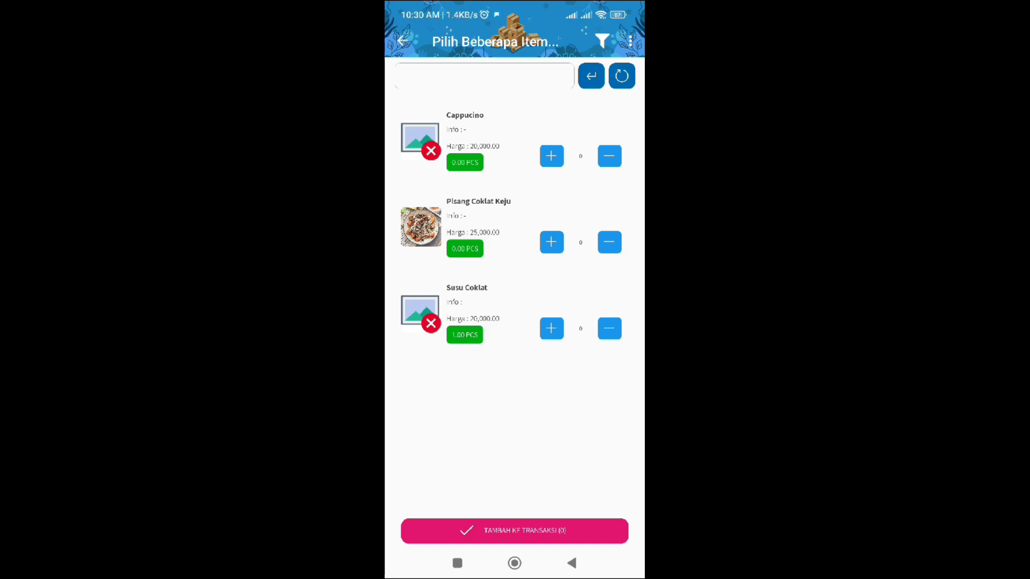
left_click(552, 242)
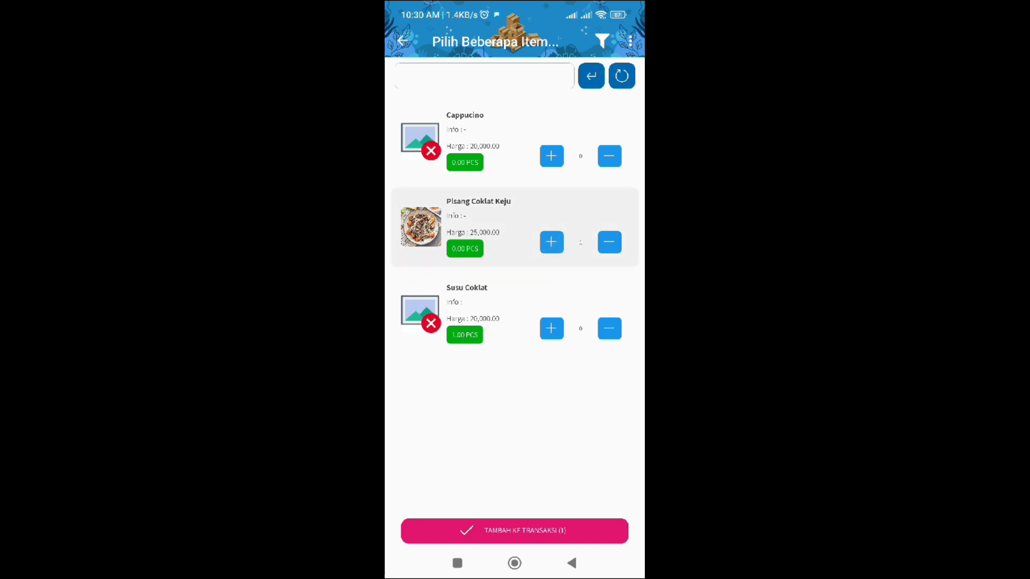
left_click(514, 531)
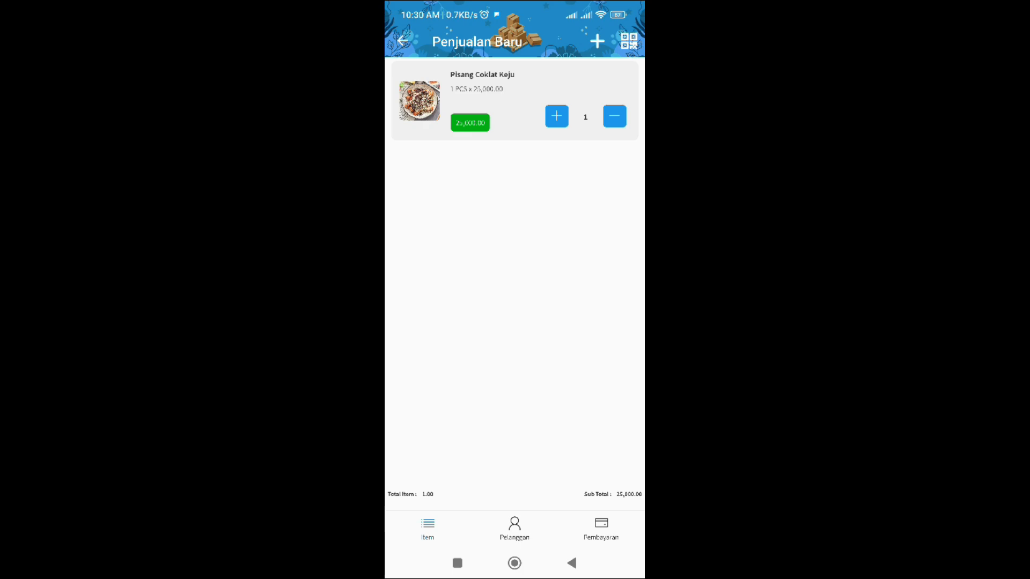
Check the mobile sale's customer details, and pay the sale with 25,000 in cash
left_click(514, 528)
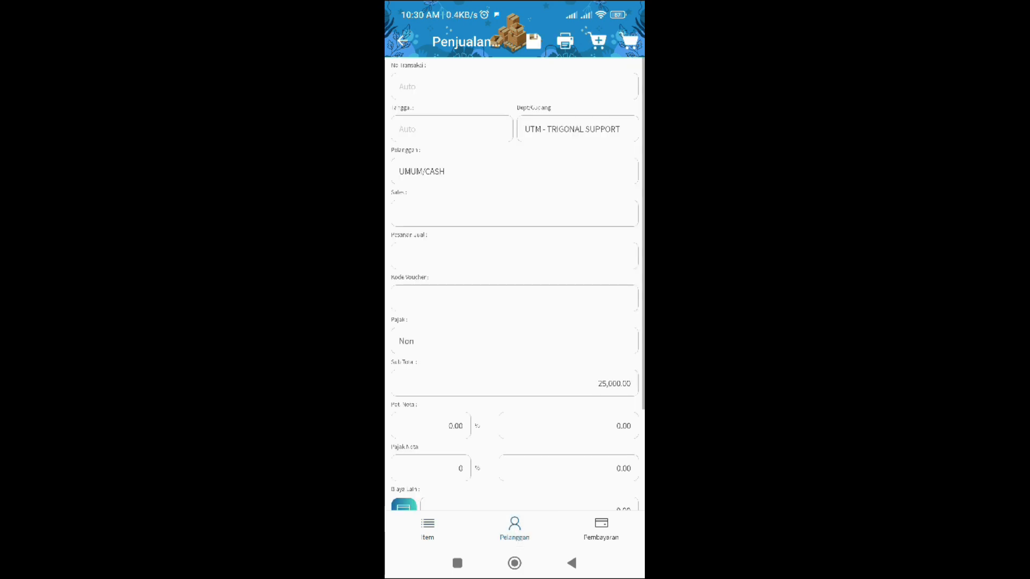
scroll(515, 284, "down", 5)
scroll(514, 284, "up", 5)
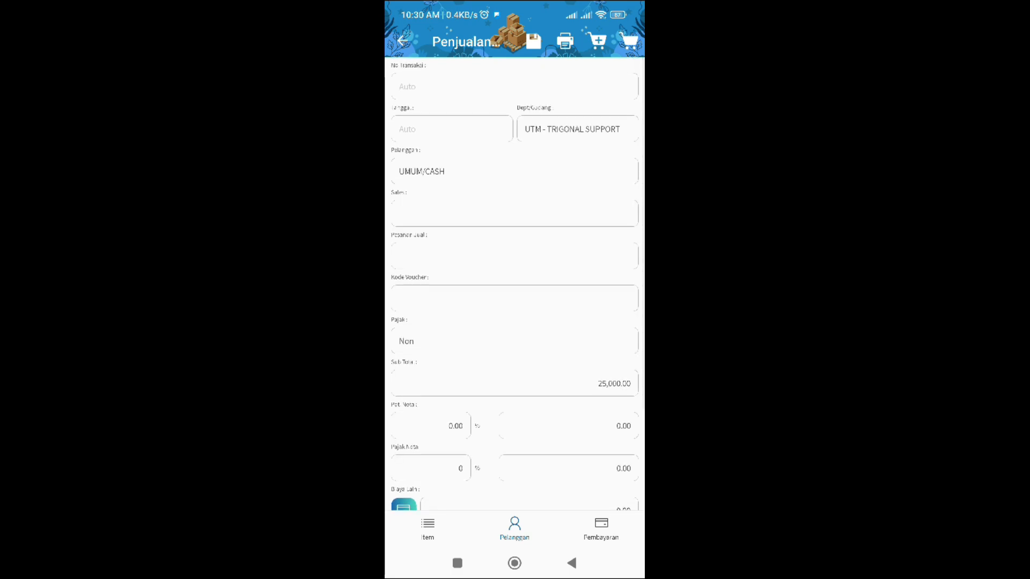
left_click(600, 528)
left_click(493, 401)
left_click(485, 433)
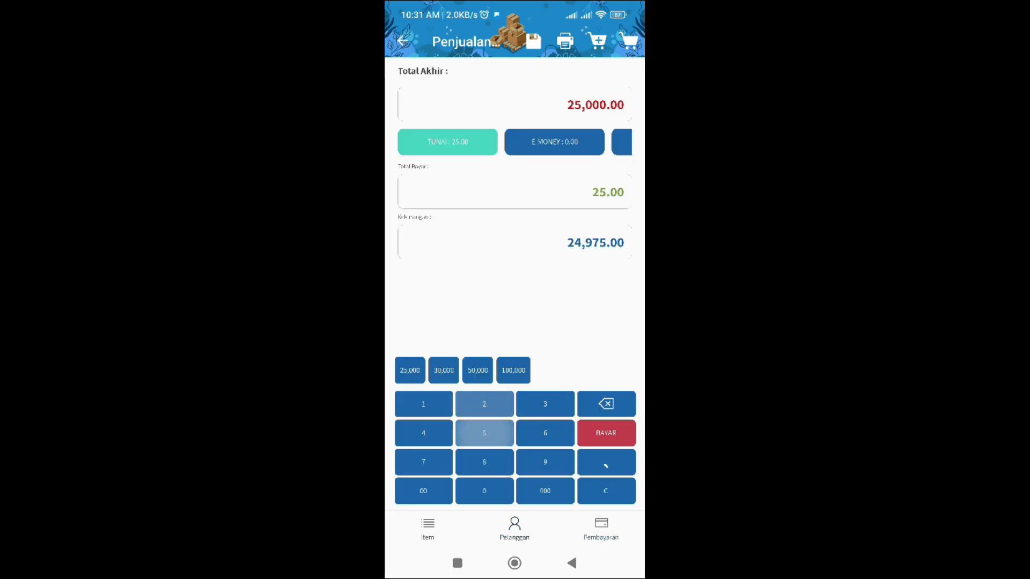
left_click(484, 490)
left_click(484, 491)
left_click(484, 491)
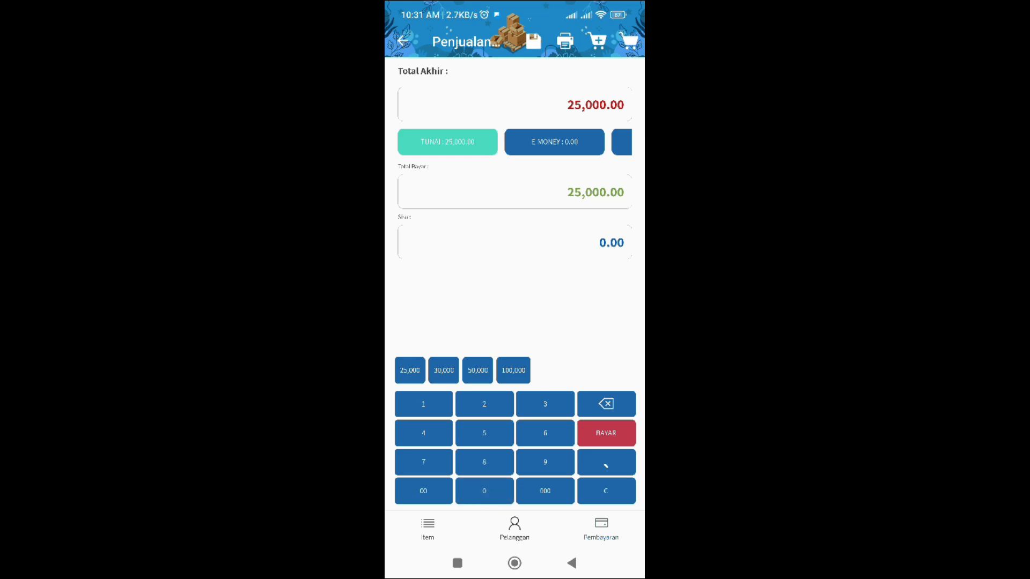
left_click(606, 433)
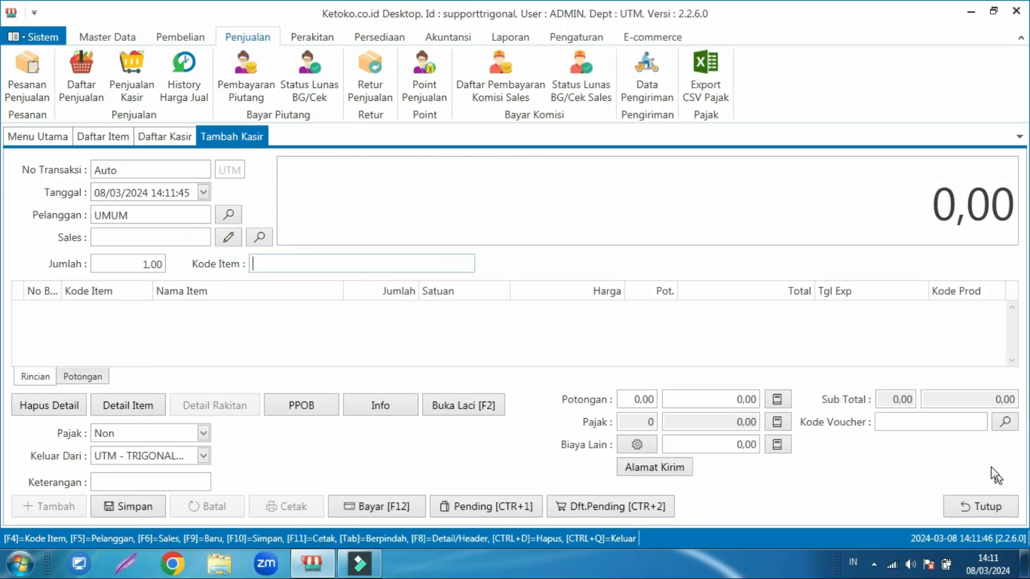
Close the open cashier form and cashier list, and start a new Item Keluar (outgoing item) transaction
left_click(992, 507)
left_click(983, 507)
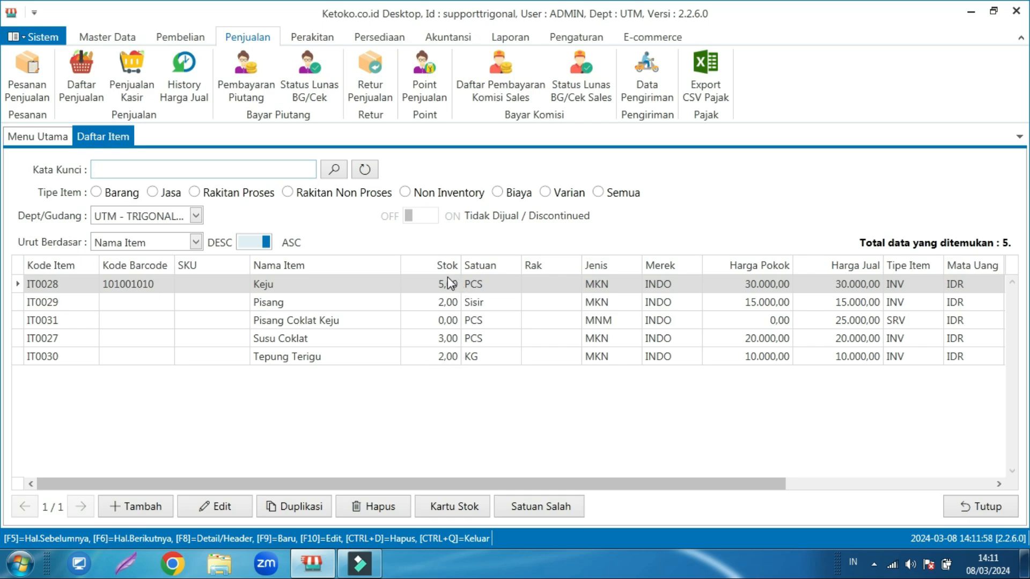
left_click(377, 38)
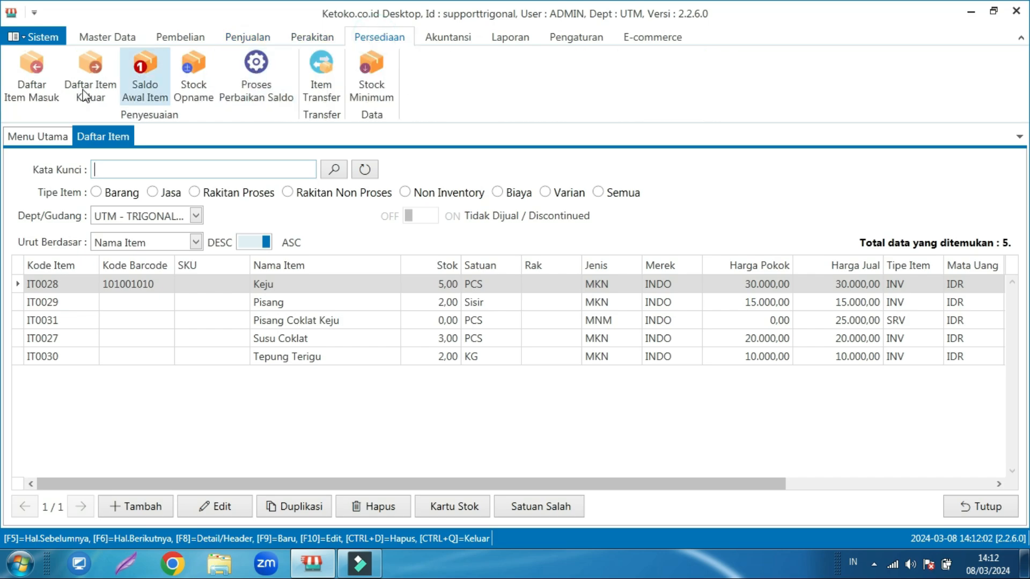
left_click(93, 86)
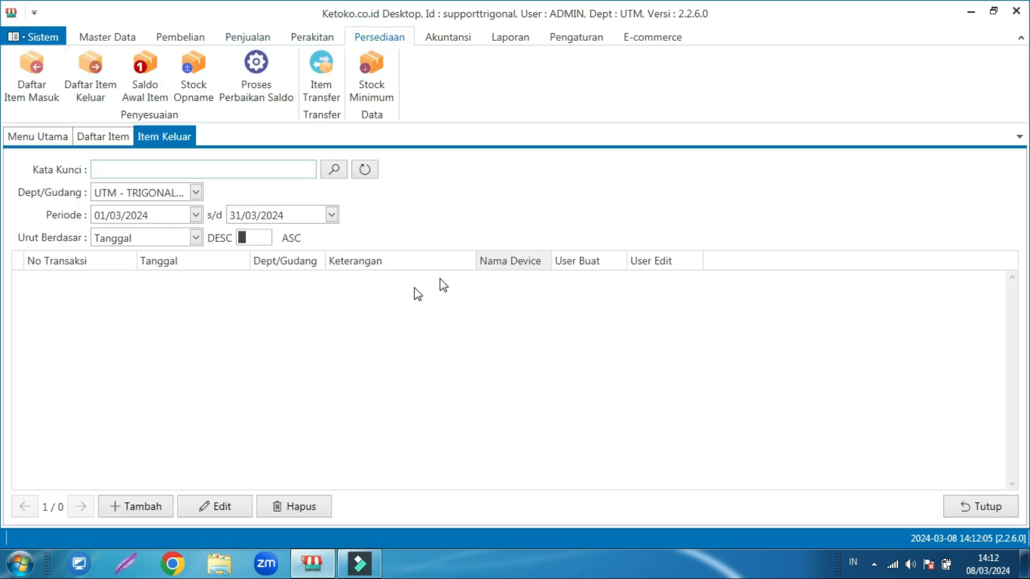
left_click(137, 506)
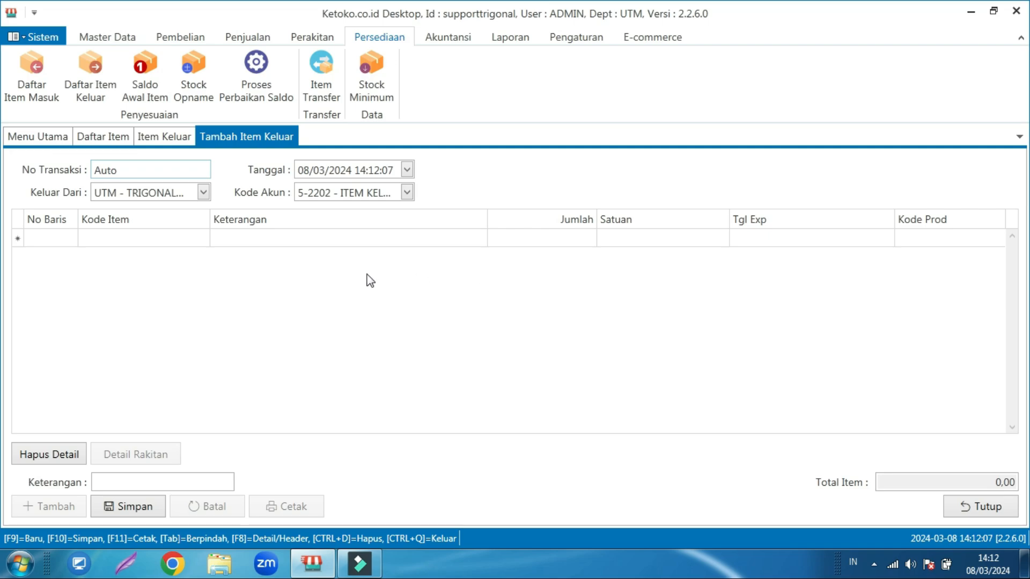
Search the items with keyword "a" and add one PCS of Keju as the first outgoing line
left_click(174, 237)
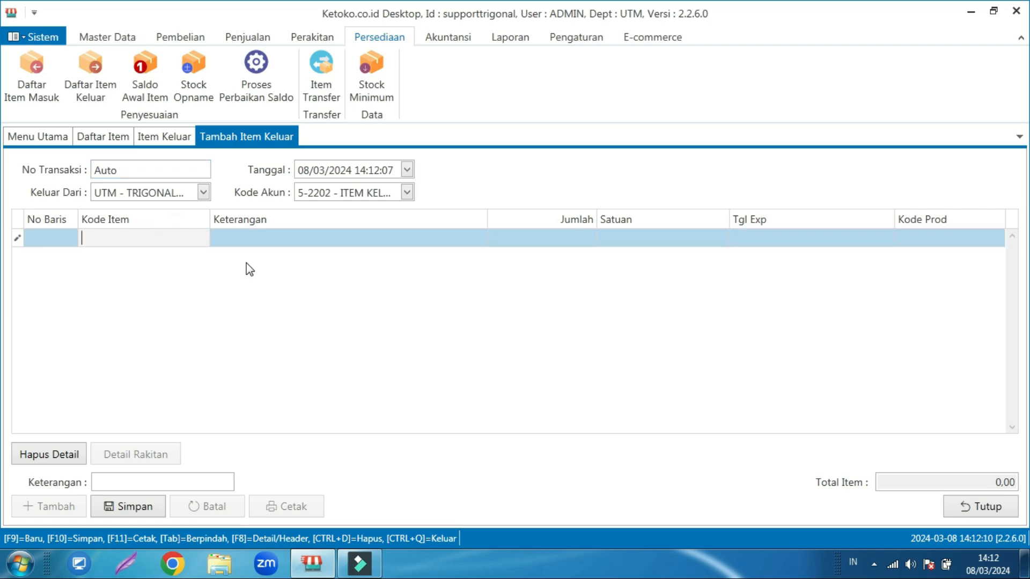
type("a")
key("Return")
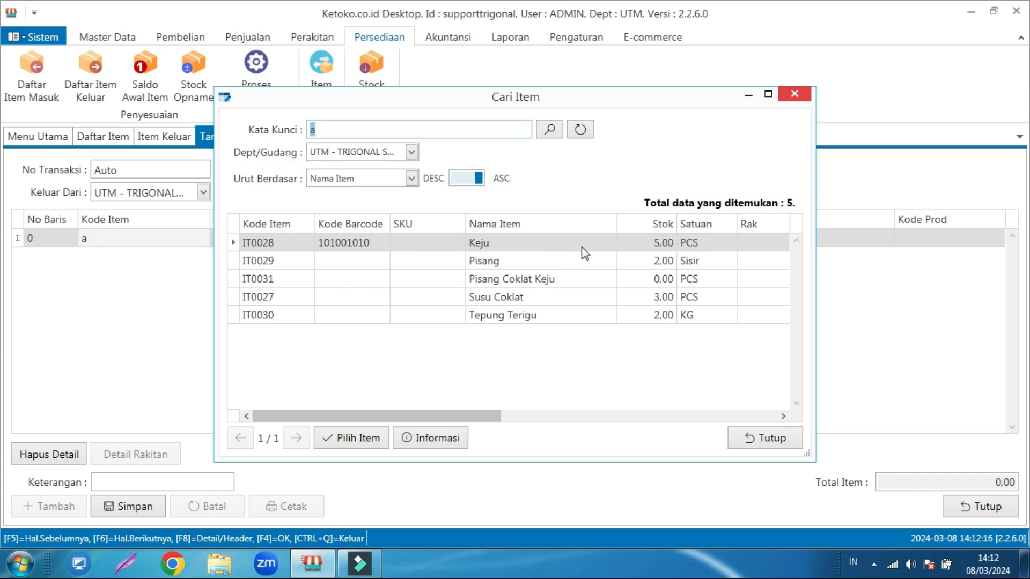
left_click(510, 243)
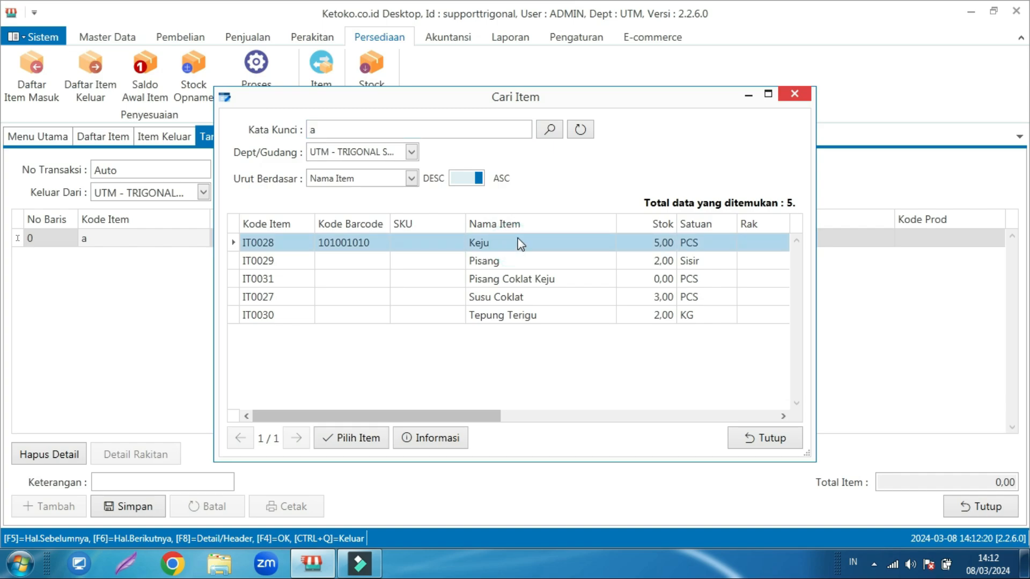
left_click(361, 441)
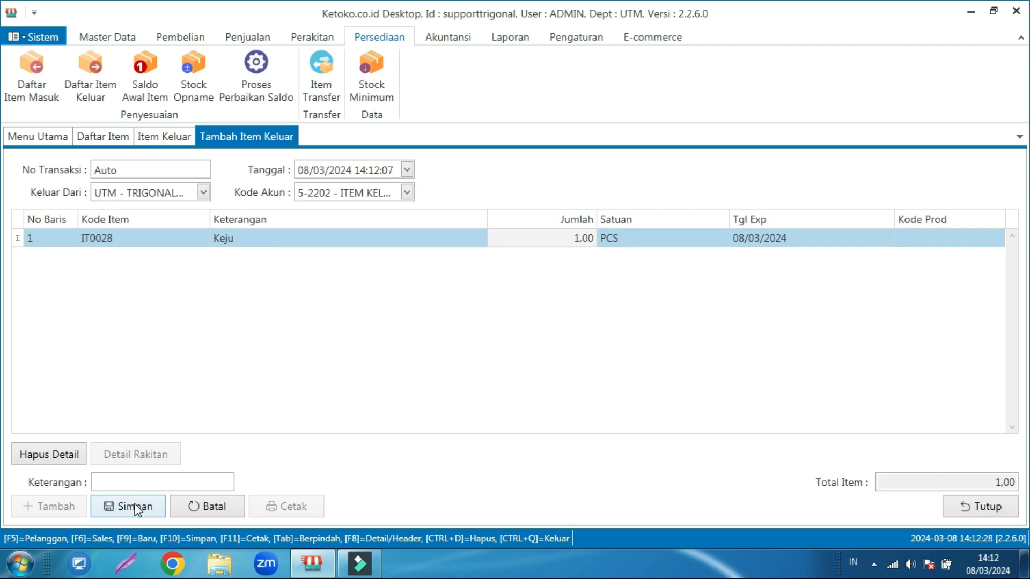
Add one Sisir of Pisang as the second outgoing line and save the transaction
left_click(166, 261)
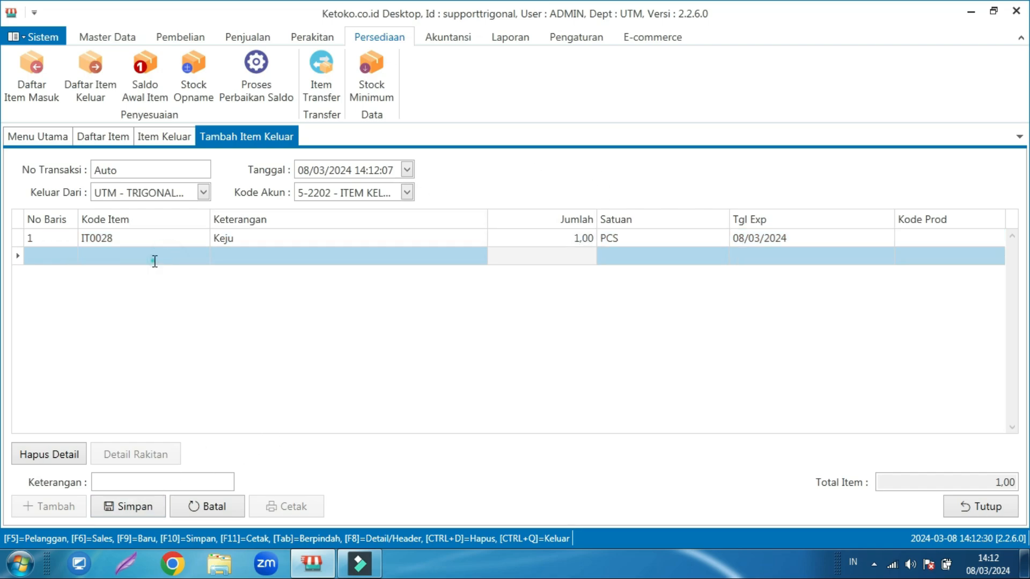
type("a")
key("Return")
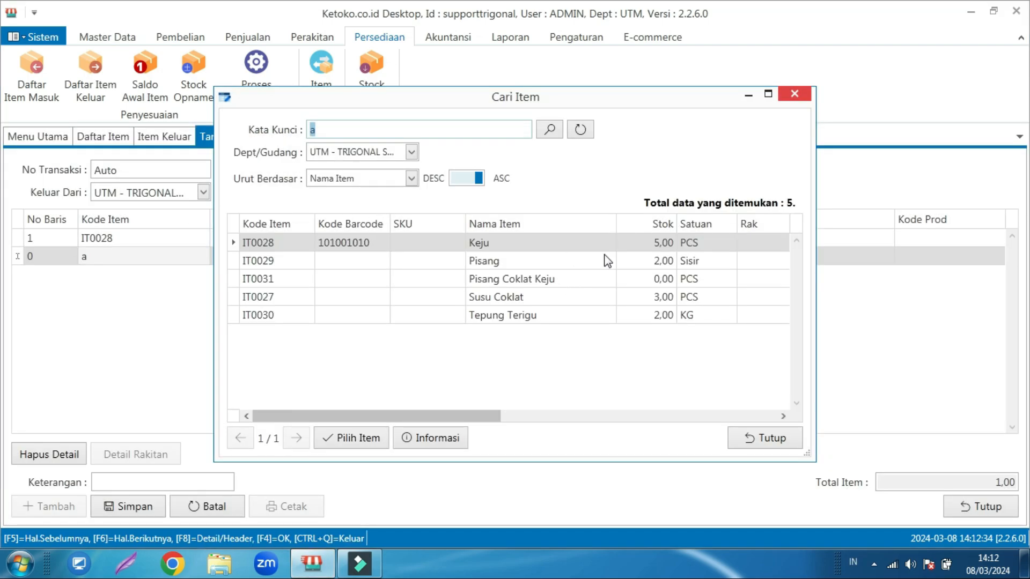
left_click(608, 261)
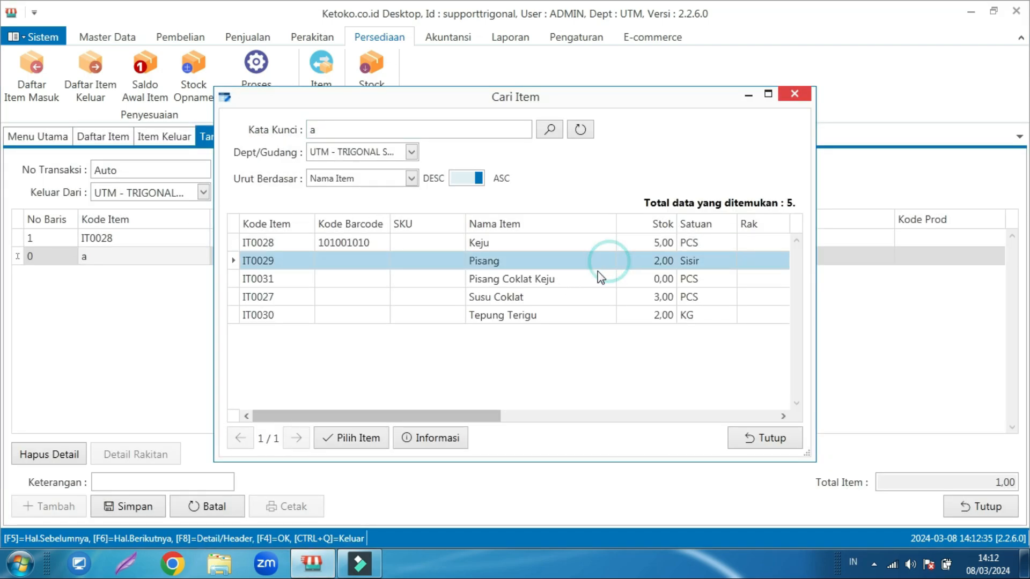
left_click(355, 437)
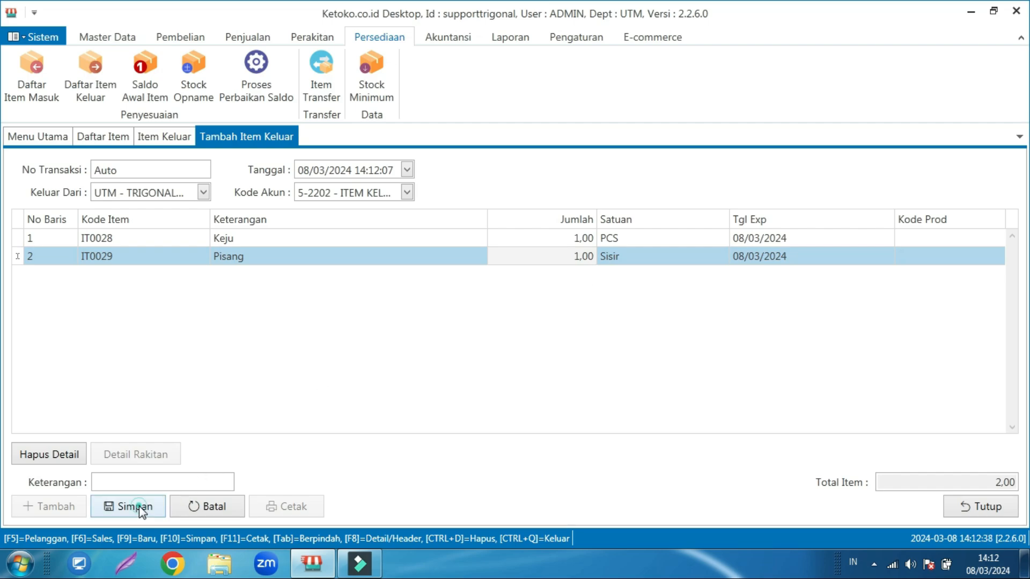
left_click(138, 508)
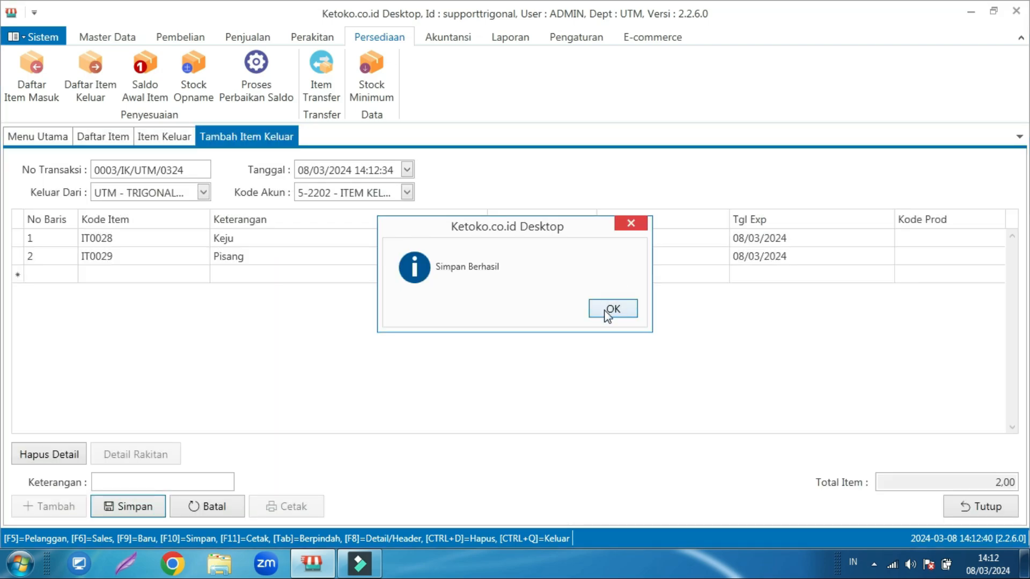
left_click(611, 308)
Add Susu Coklat as the third outgoing line with a quantity of 1 PCS
left_click(115, 274)
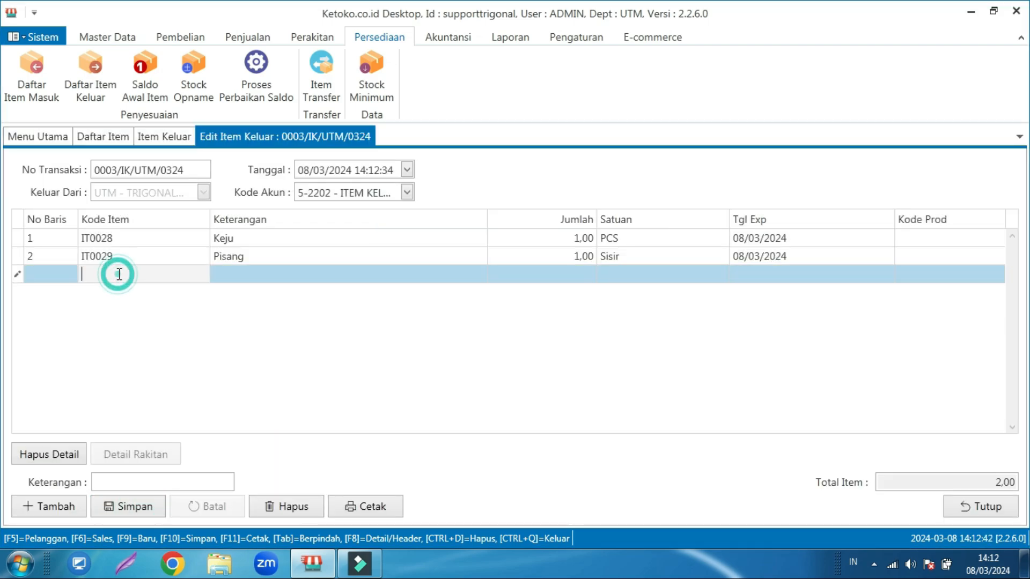
type("a")
key("Return")
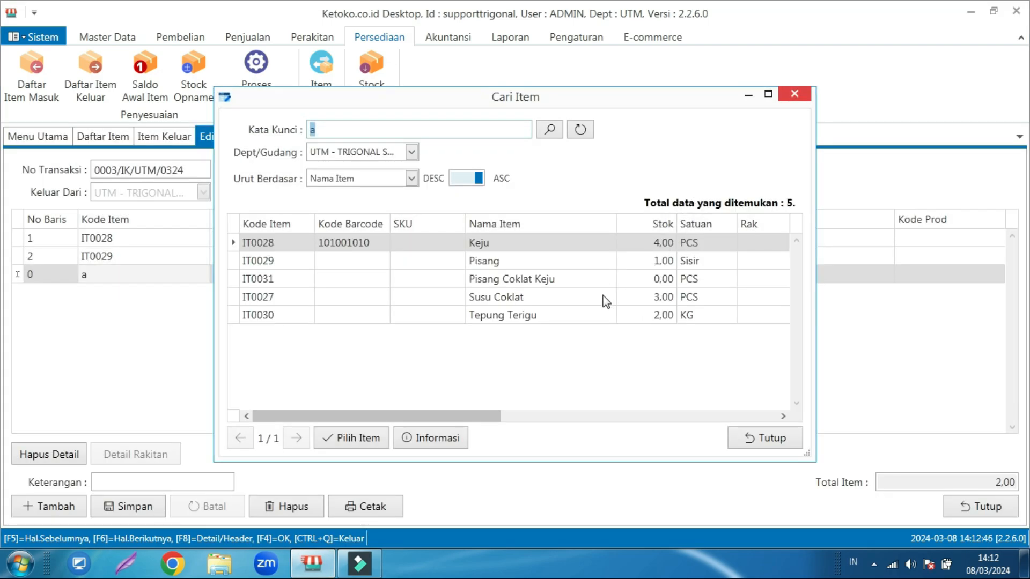
left_click(525, 295)
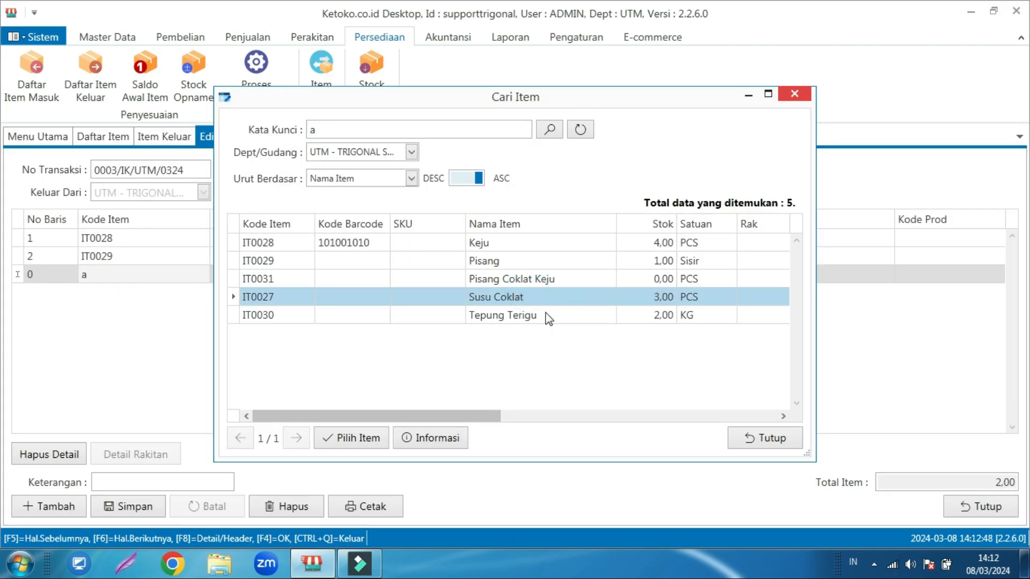
left_click(347, 439)
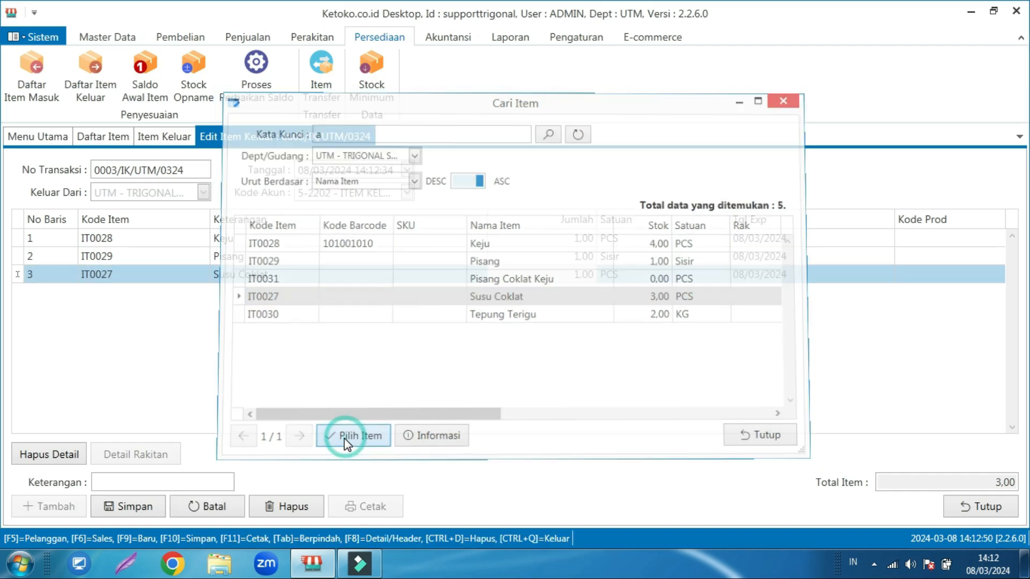
left_click(579, 274)
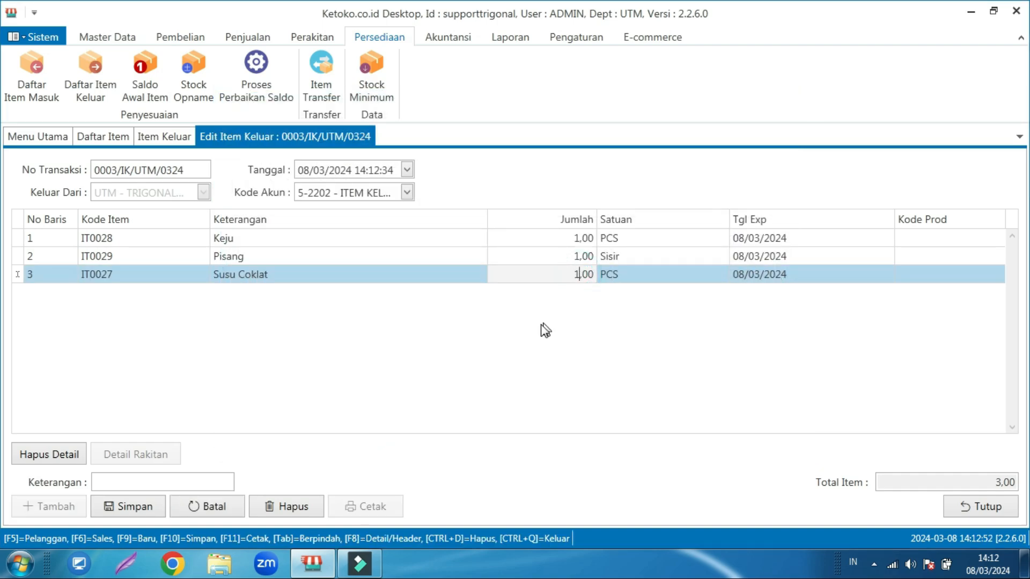
key("Down")
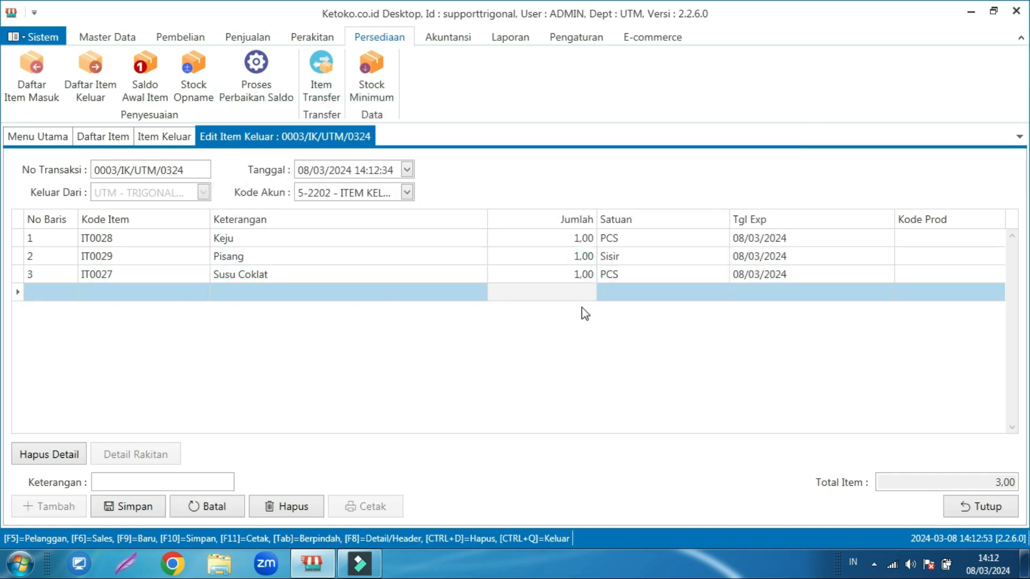
Add one KG of Tepung Terigu as the fourth outgoing line
left_click(146, 293)
type("a")
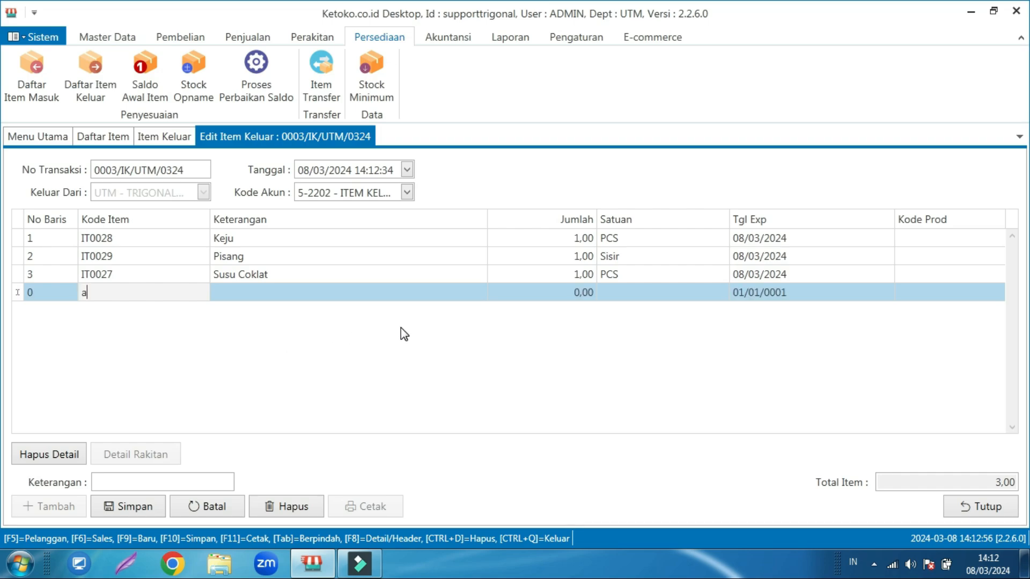
key("Return")
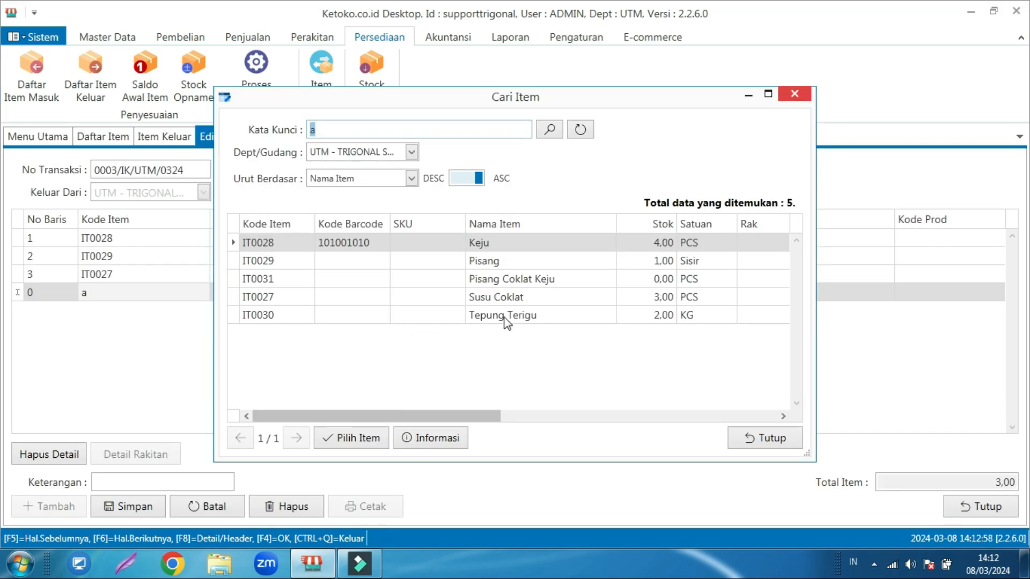
left_click(504, 317)
left_click(354, 439)
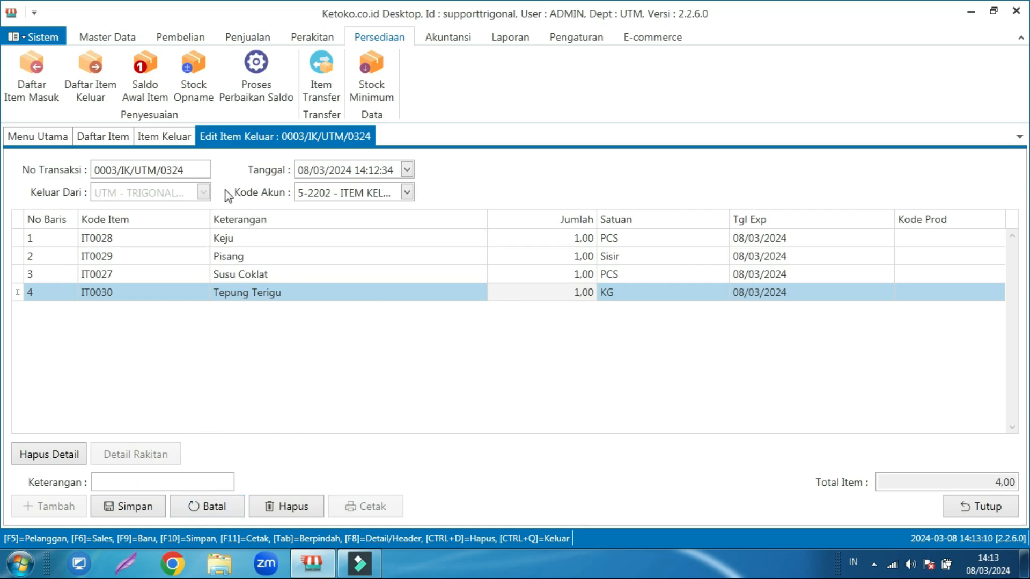
Save the completed outgoing-item transaction, and close it and the Item Keluar list to return to the item list
left_click(137, 509)
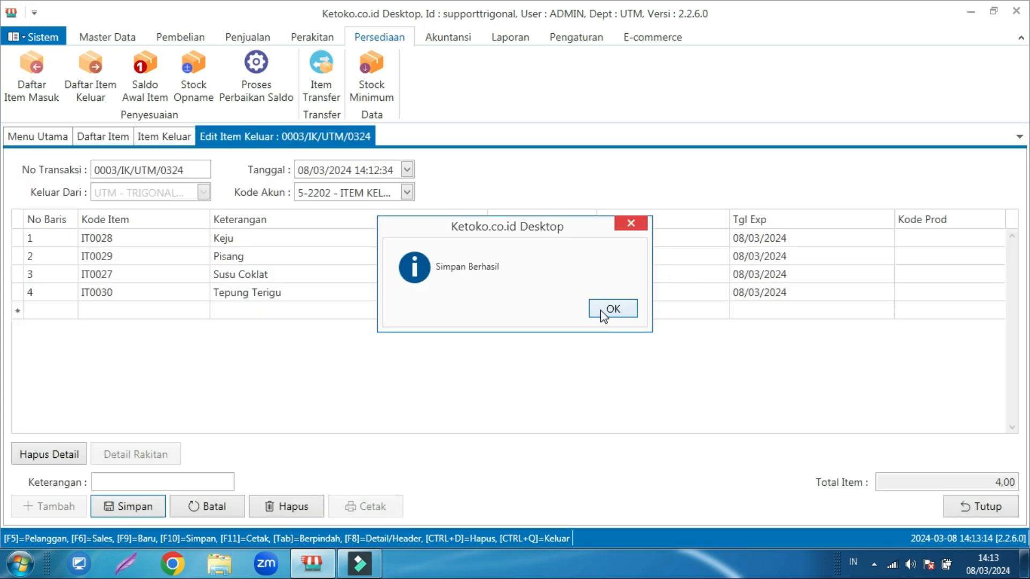
left_click(602, 307)
left_click(966, 506)
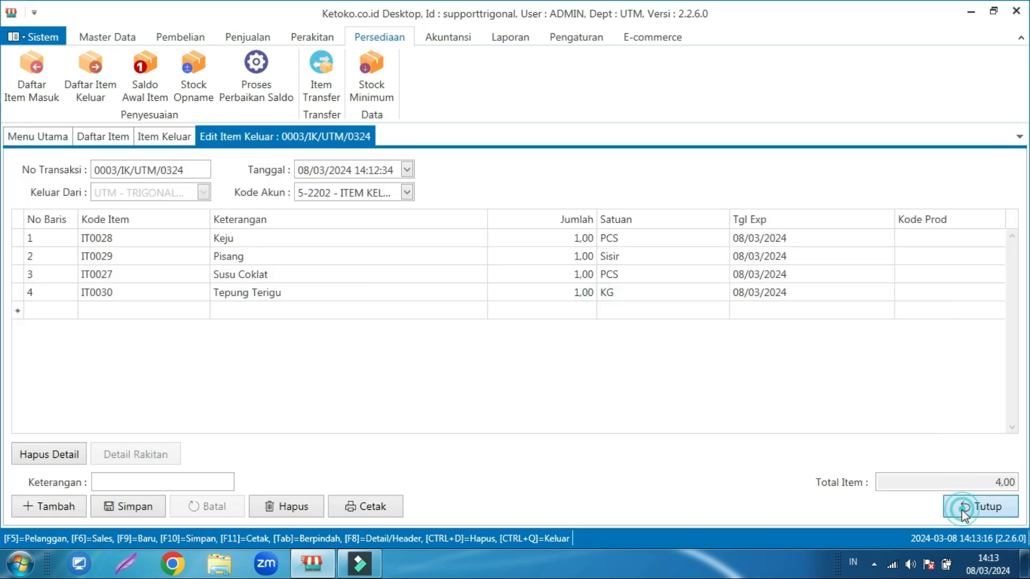
left_click(950, 504)
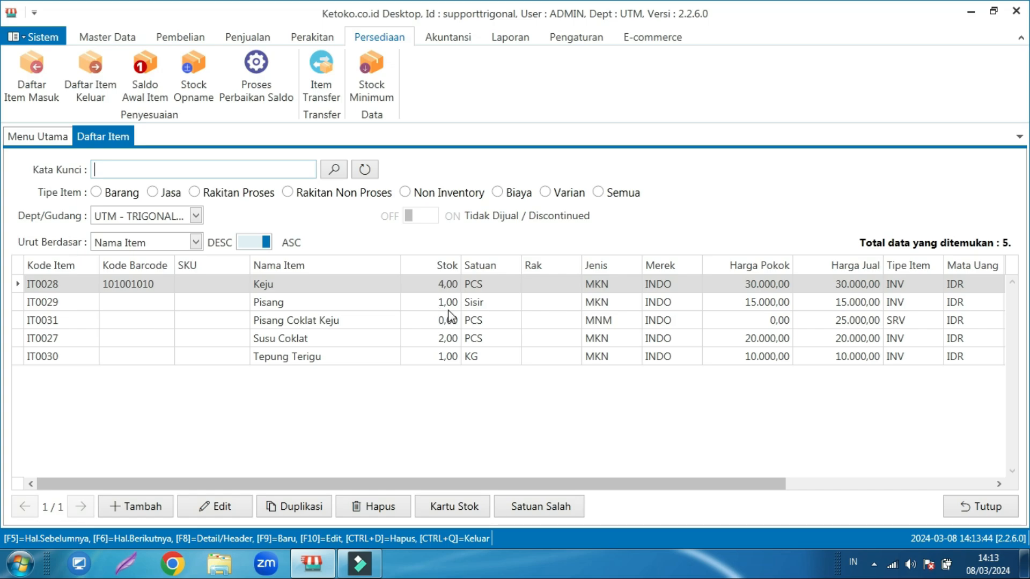
Preview the Laba Rugi financial report for the period Maret 2024
left_click(515, 37)
left_click(801, 89)
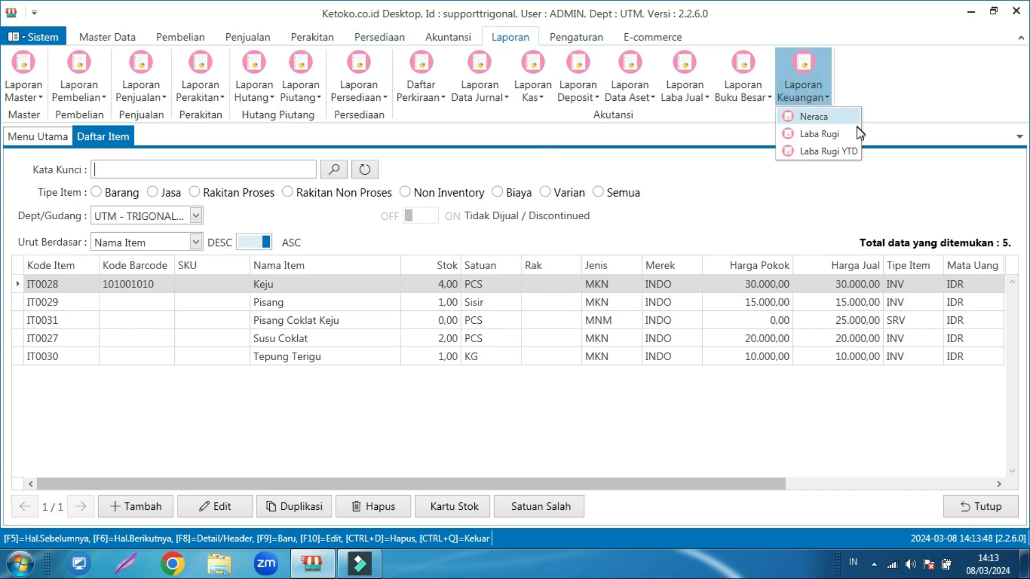
left_click(802, 135)
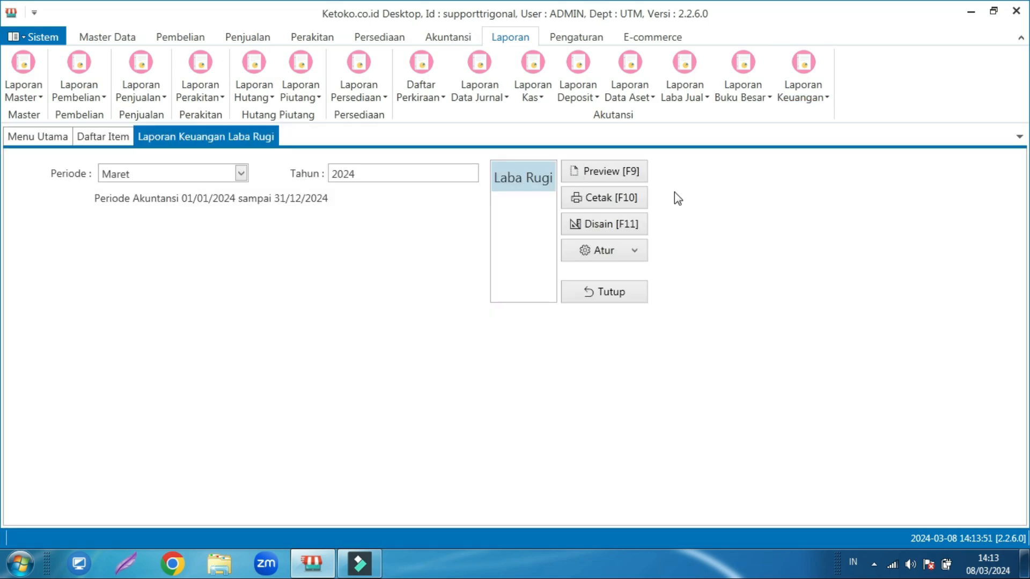
left_click(611, 173)
left_click(621, 173)
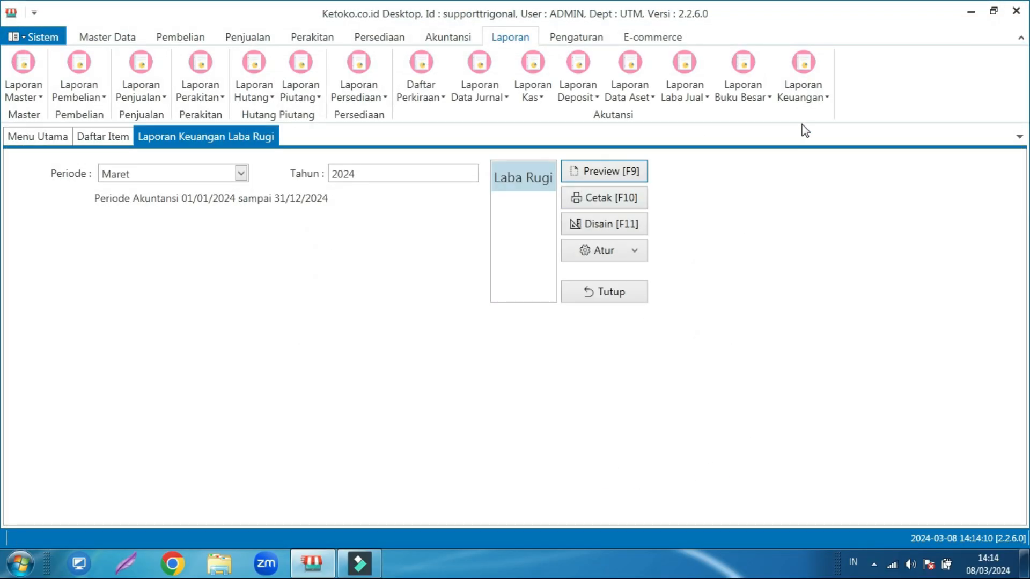
Preview the Neraca financial report for the period 31/03/2024, and close the report viewer
left_click(820, 85)
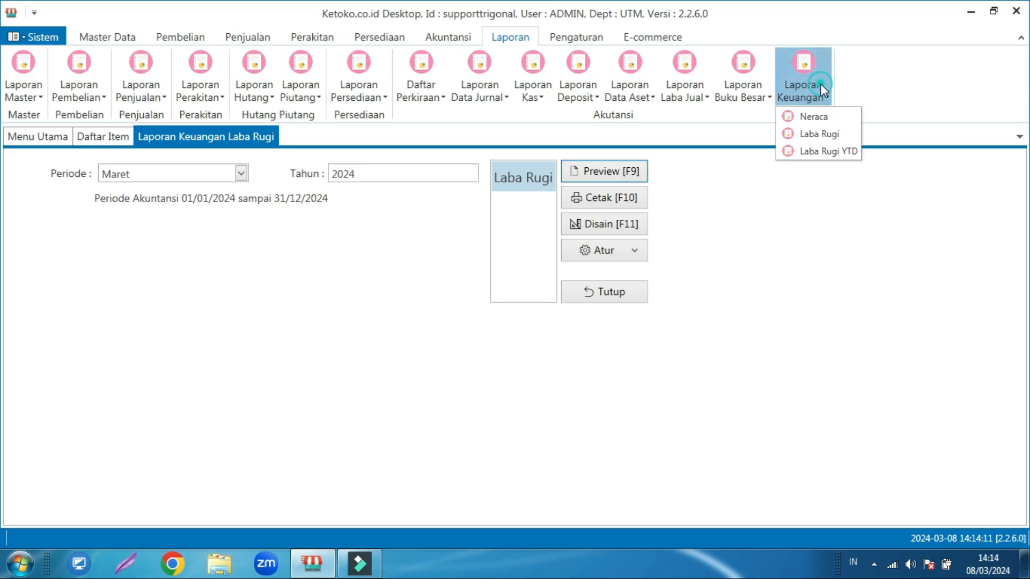
left_click(815, 117)
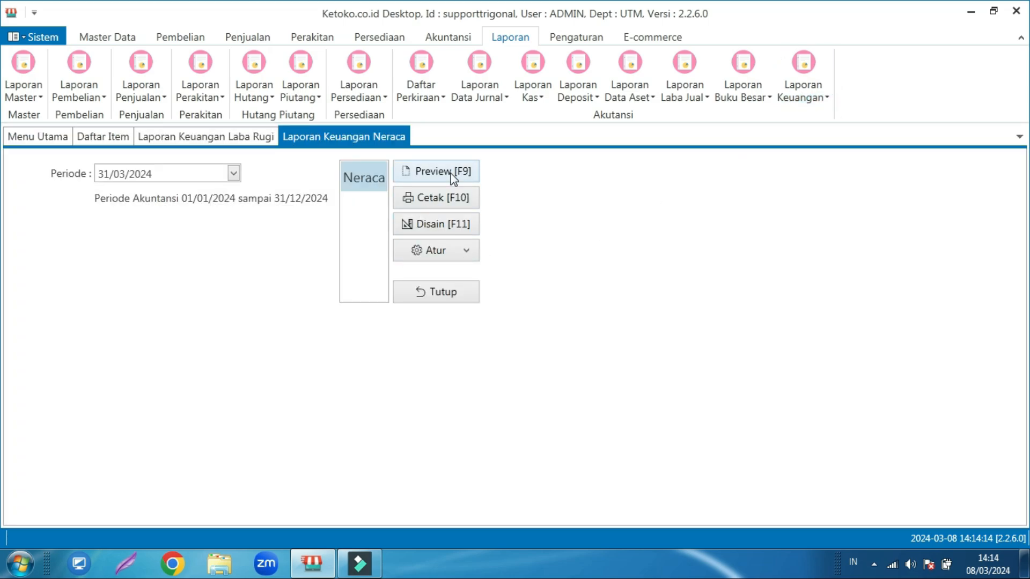
left_click(451, 177)
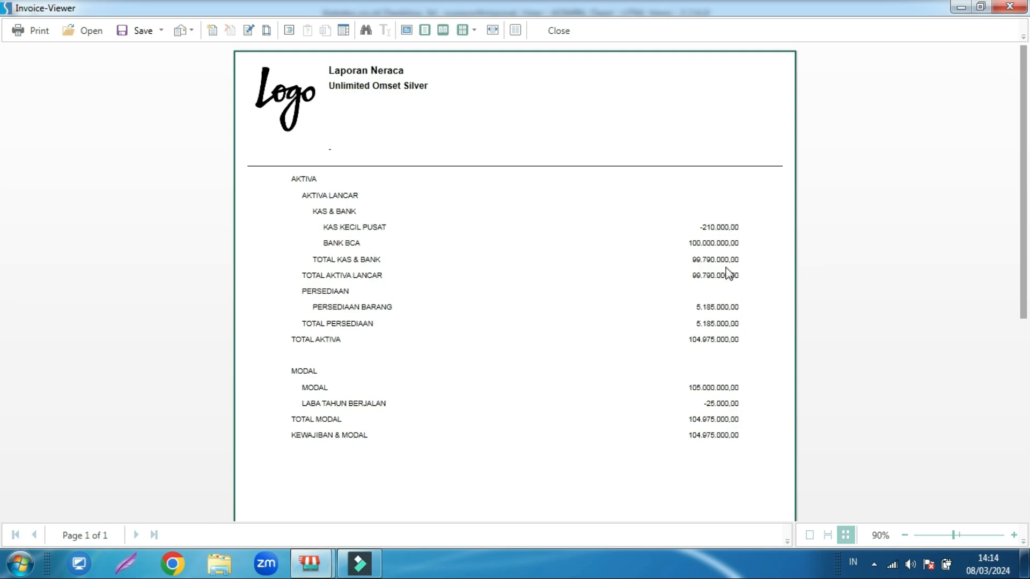
left_click(1010, 7)
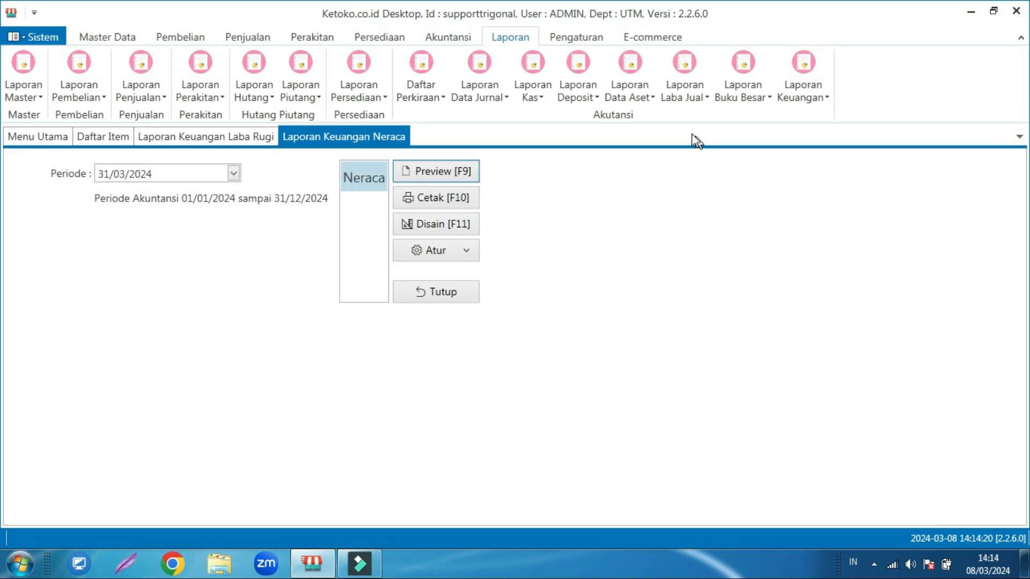
Preview the Laporan Laba Kotor Jual Rekap AVG report for 01/03/2024 to 31/03/2024
left_click(677, 94)
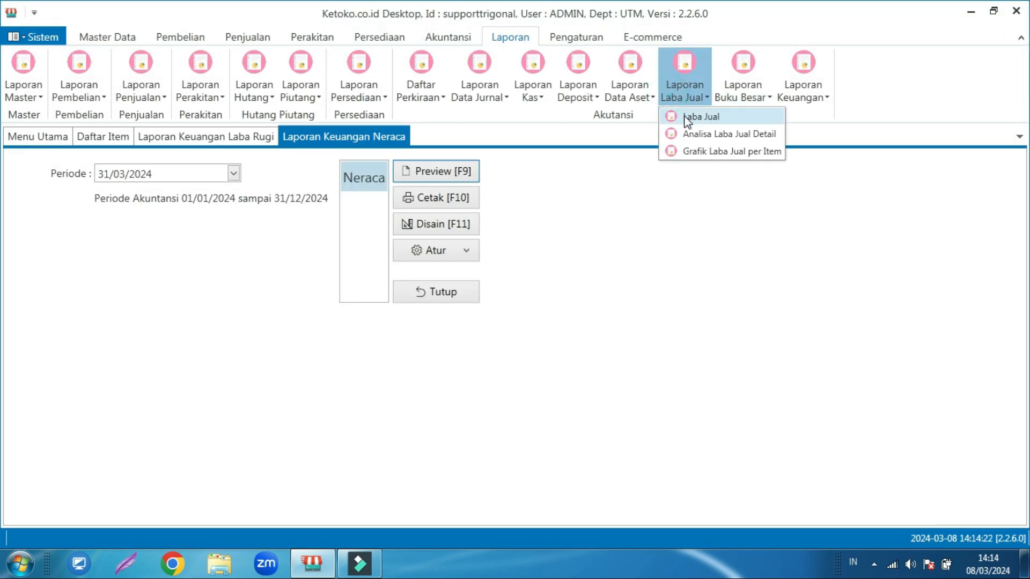
left_click(692, 117)
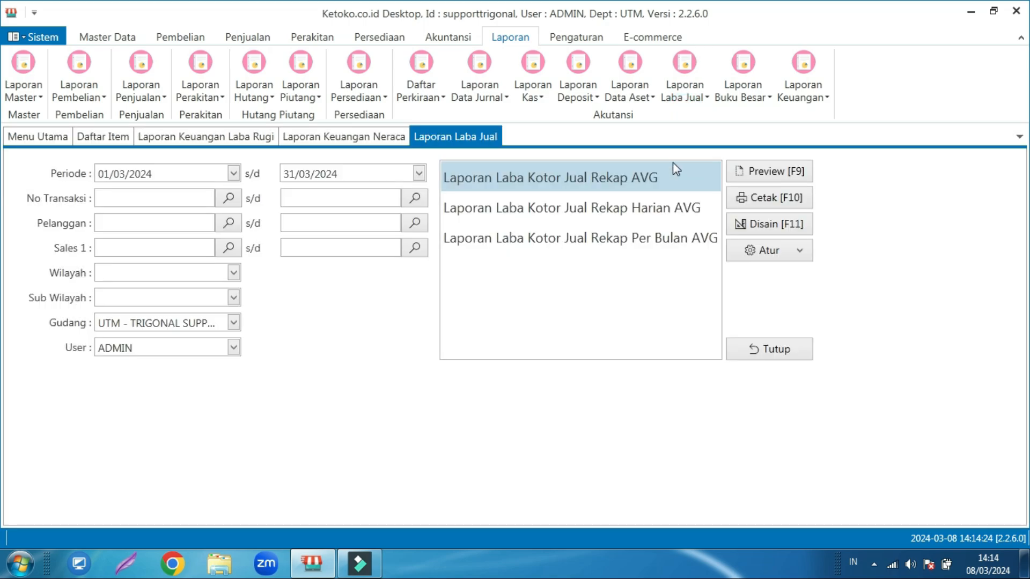
left_click(737, 167)
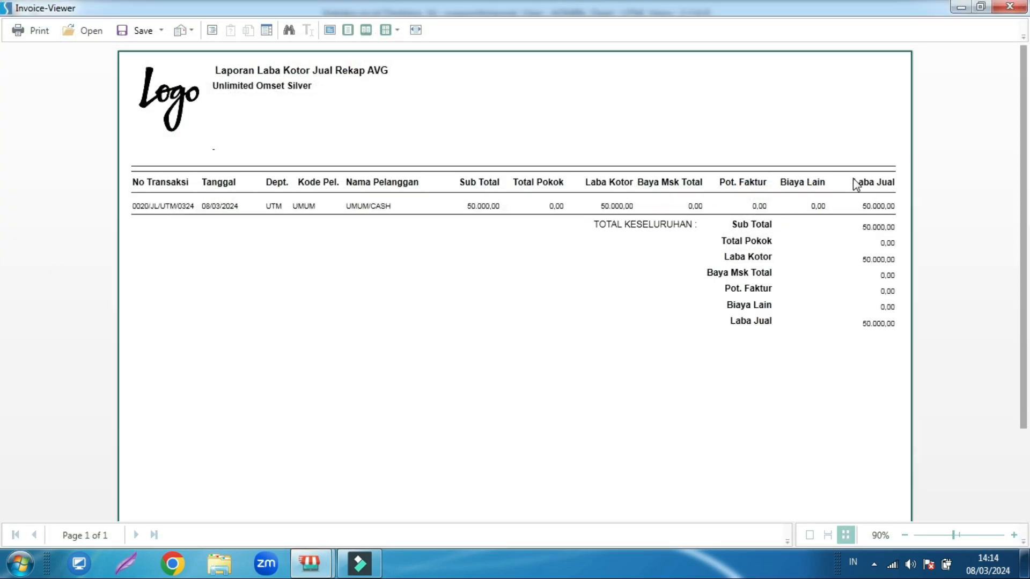
Close the gross profit report preview and the open Laporan Keuangan reports to return to the item list
left_click(1010, 8)
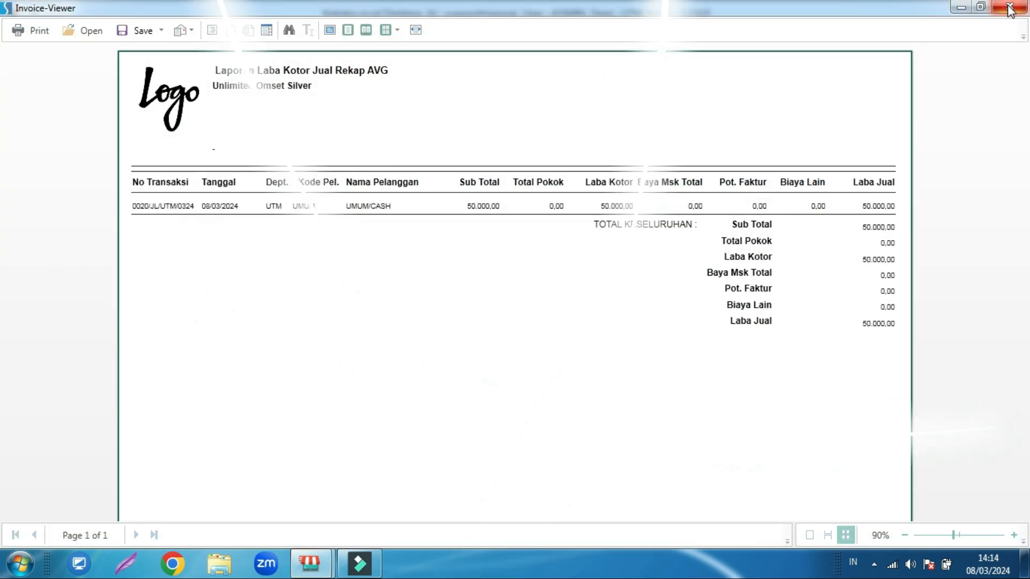
left_click(765, 348)
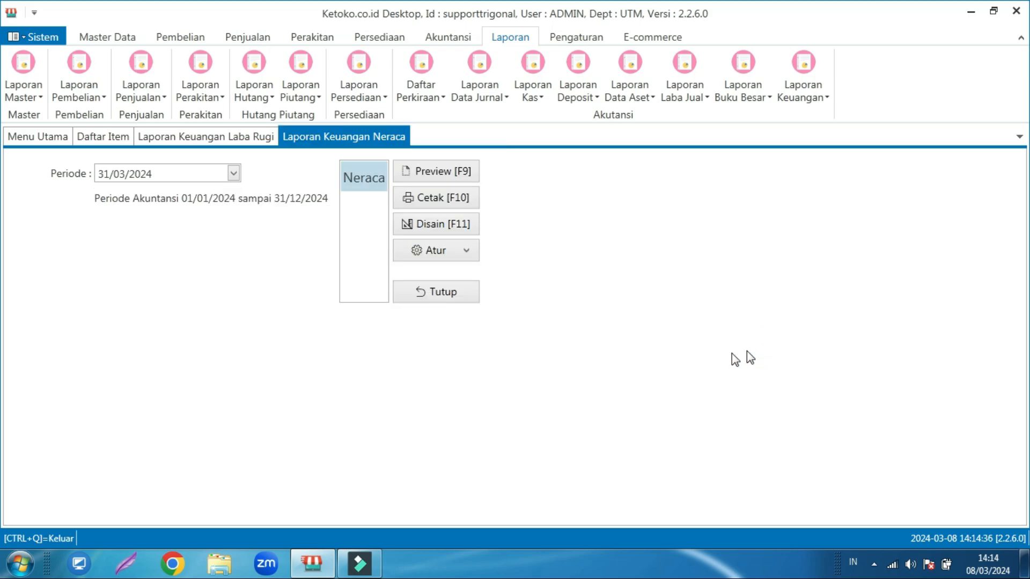
left_click(471, 297)
left_click(599, 295)
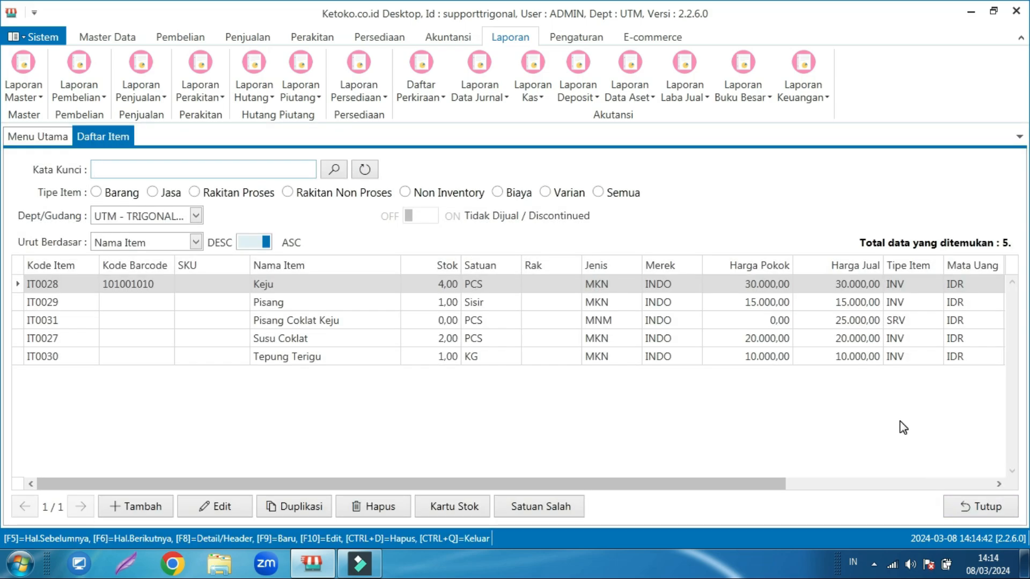
Start a new Barang item named Coffee Bean with Jenis MNM and Merek INDO
left_click(140, 508)
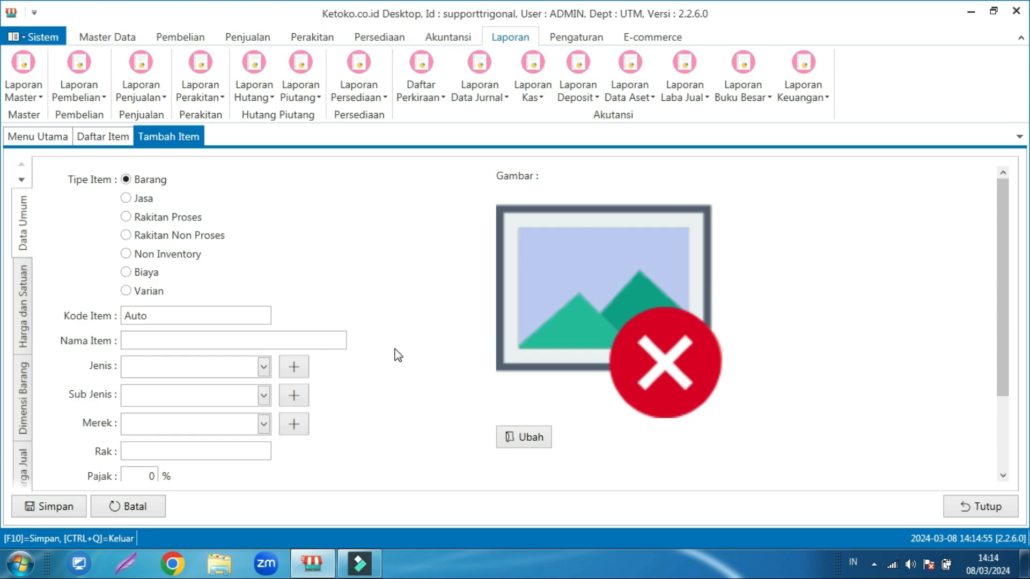
left_click(318, 340)
type("Coffee Bean")
left_click(208, 366)
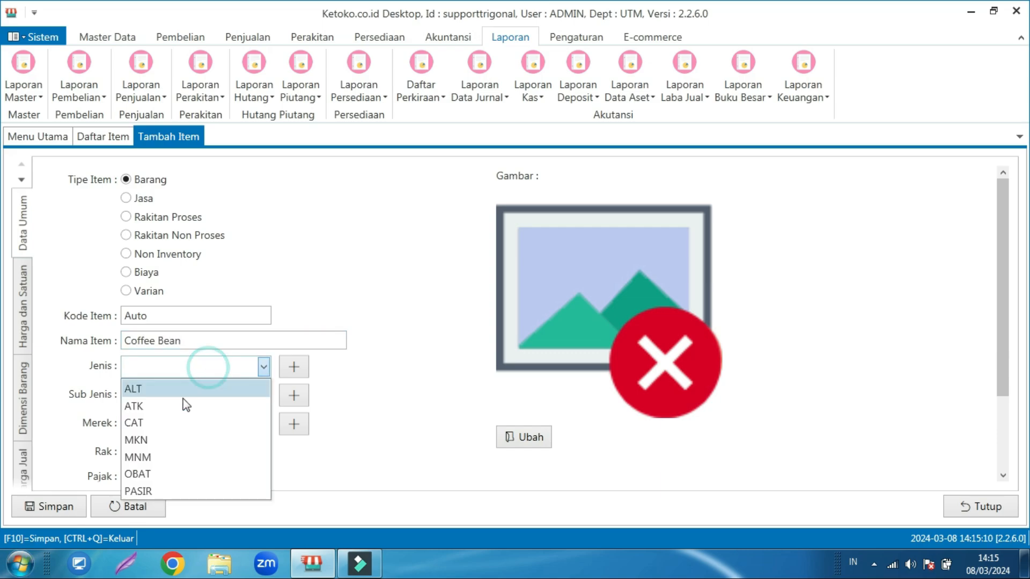
left_click(154, 460)
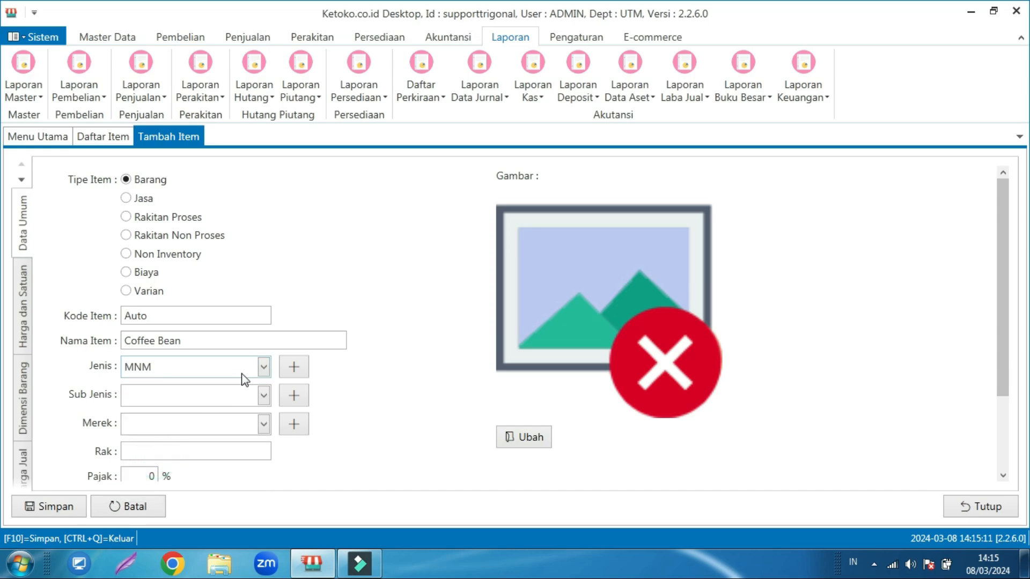
left_click(248, 433)
left_click(213, 443)
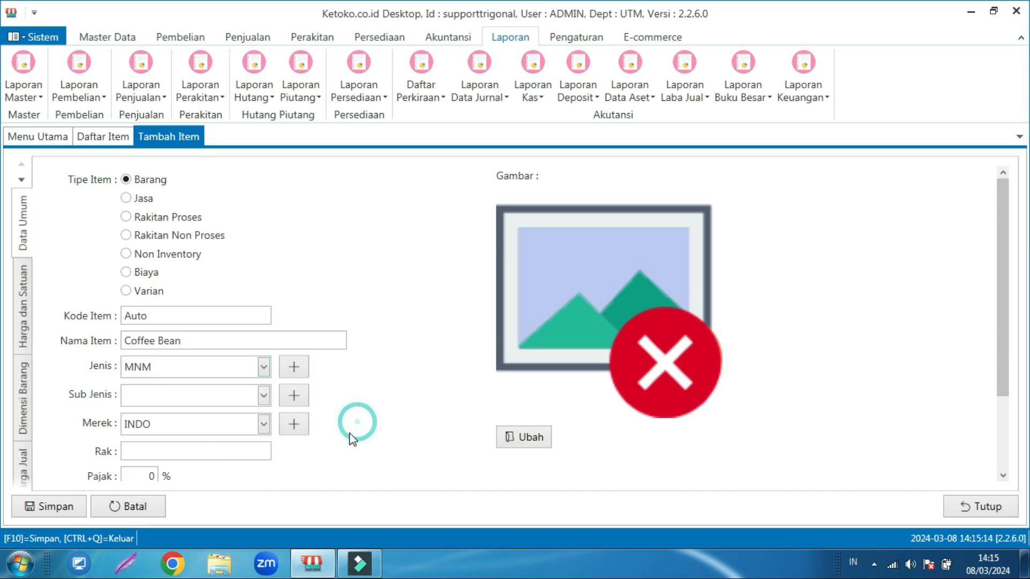
scroll(278, 430, "down", 2)
Set Coffee Bean's price type to Satuan and add the base unit GRAM with a Harga Pokok of 200
left_click(22, 287)
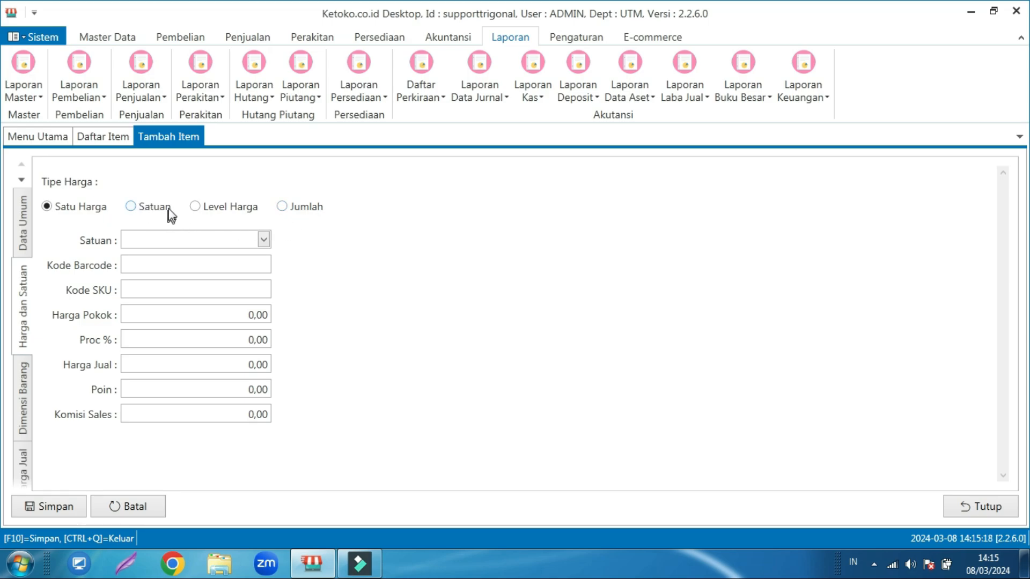
left_click(130, 208)
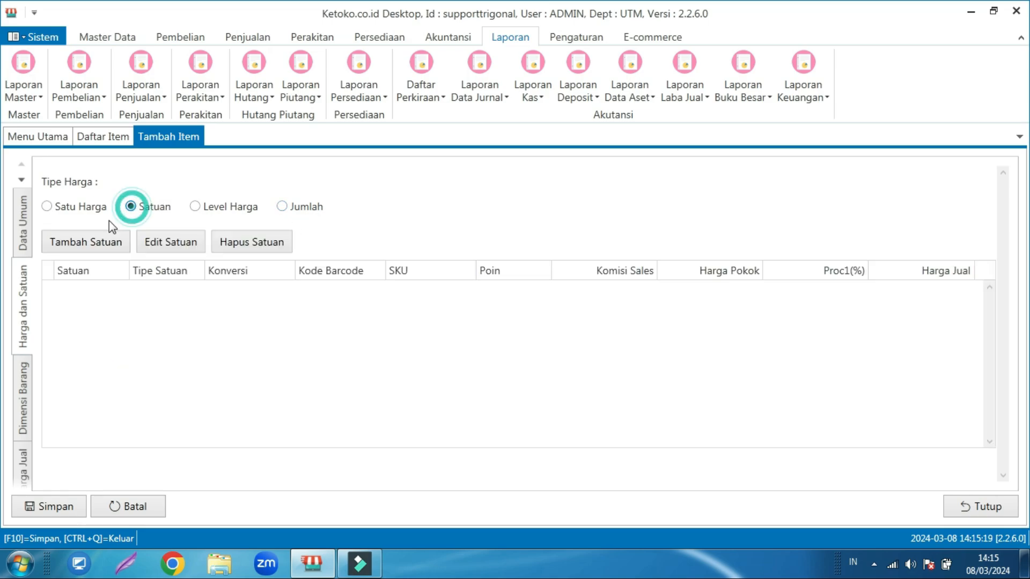
left_click(87, 243)
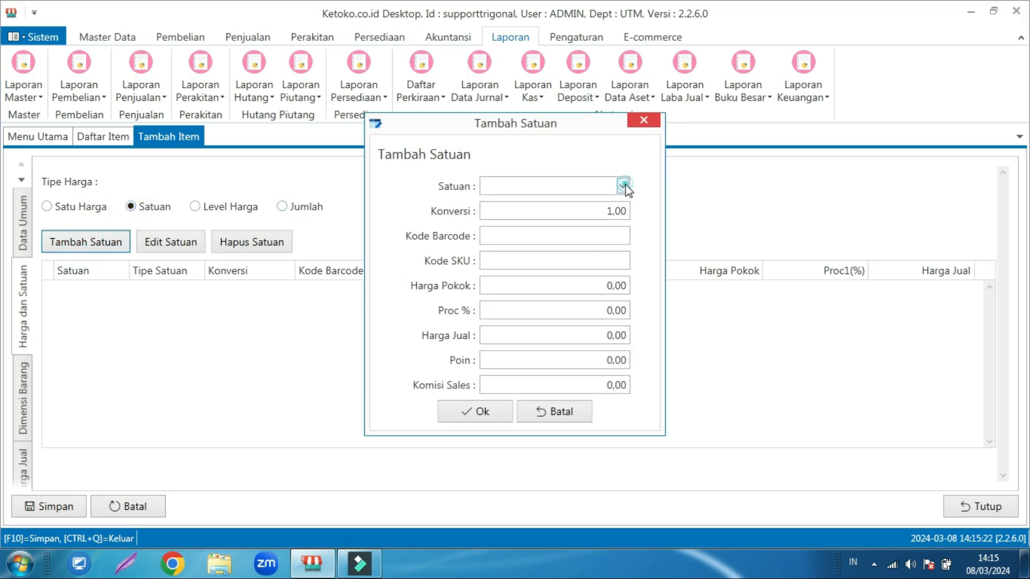
left_click(623, 186)
scroll(553, 252, "down", 1)
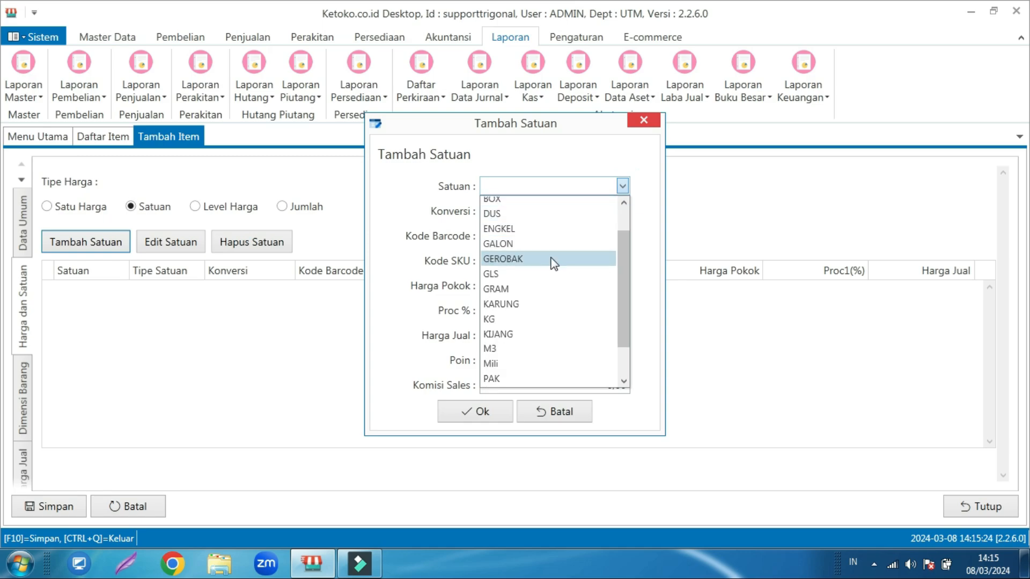
scroll(546, 266, "down", 1)
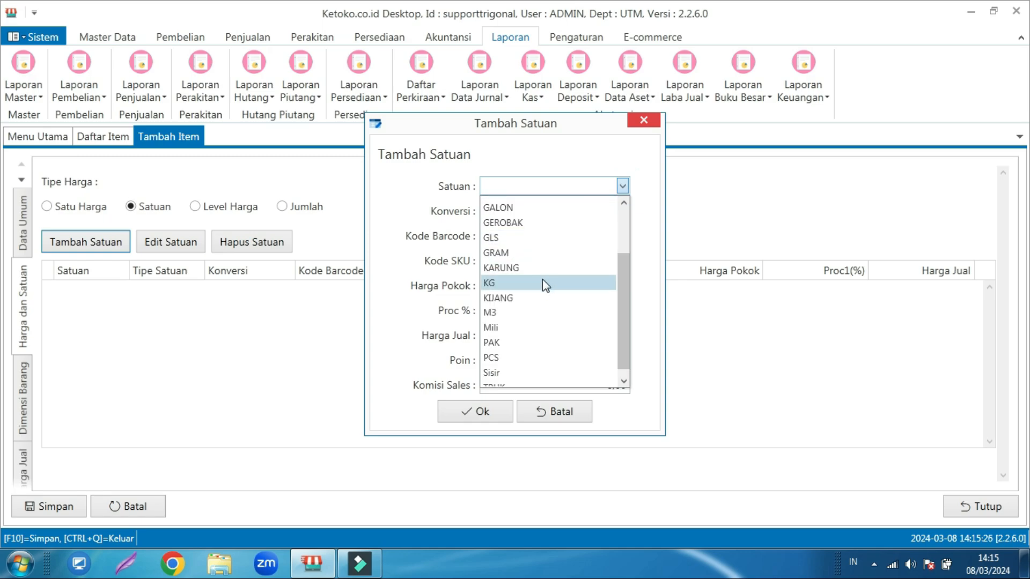
scroll(543, 303, "up", 2)
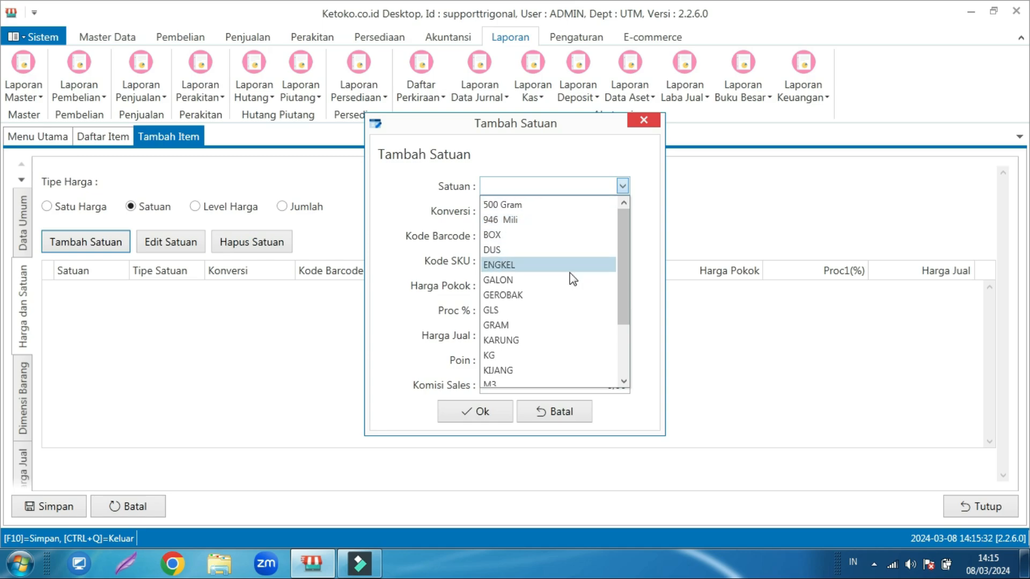
left_click(508, 325)
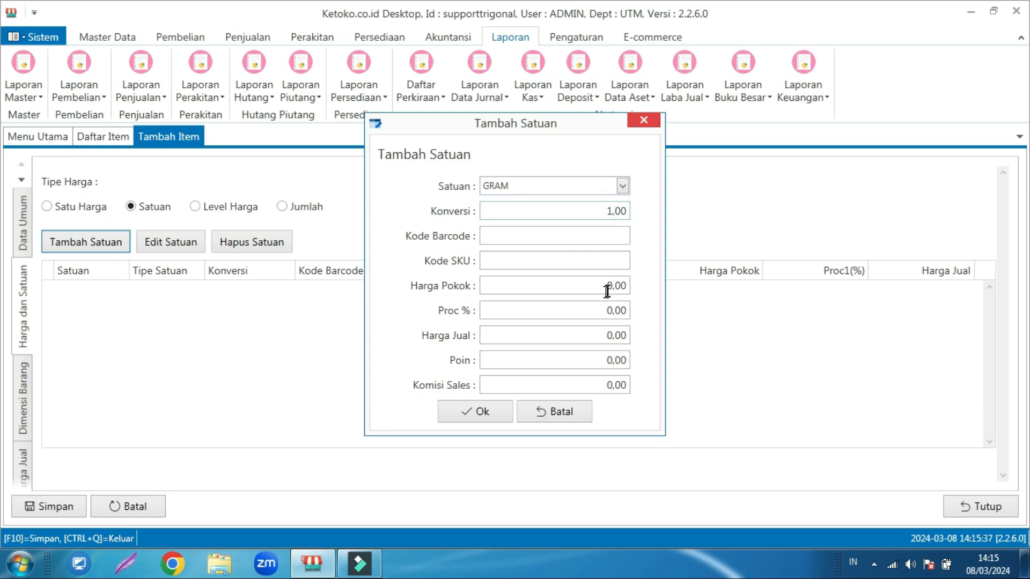
left_click(587, 289)
type("2000")
key("BackSpace")
left_click(484, 411)
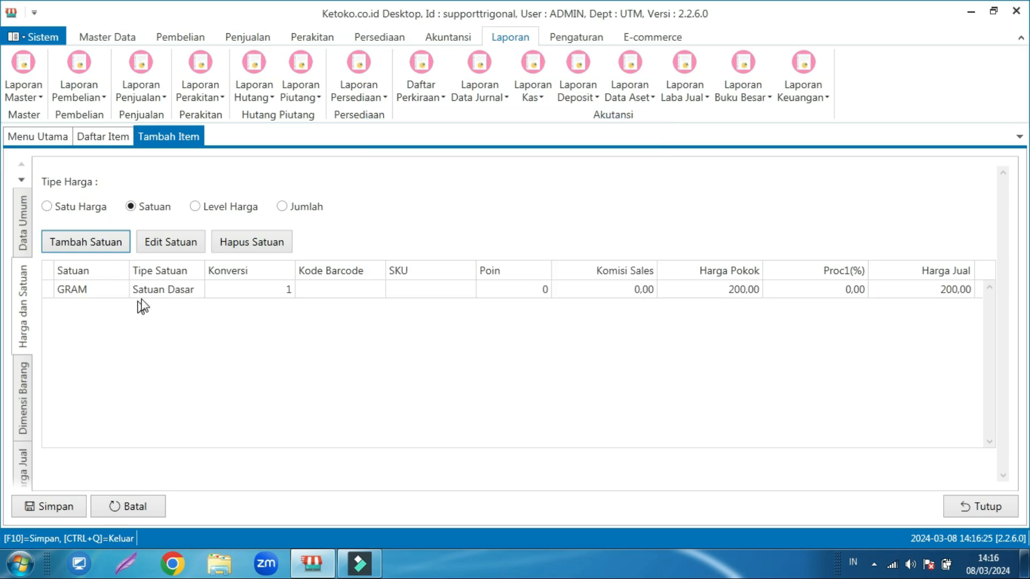
Add the 500 Gram unit to Coffee Bean with a Konversi of 500 and a Harga Pokok of 100.000
left_click(89, 246)
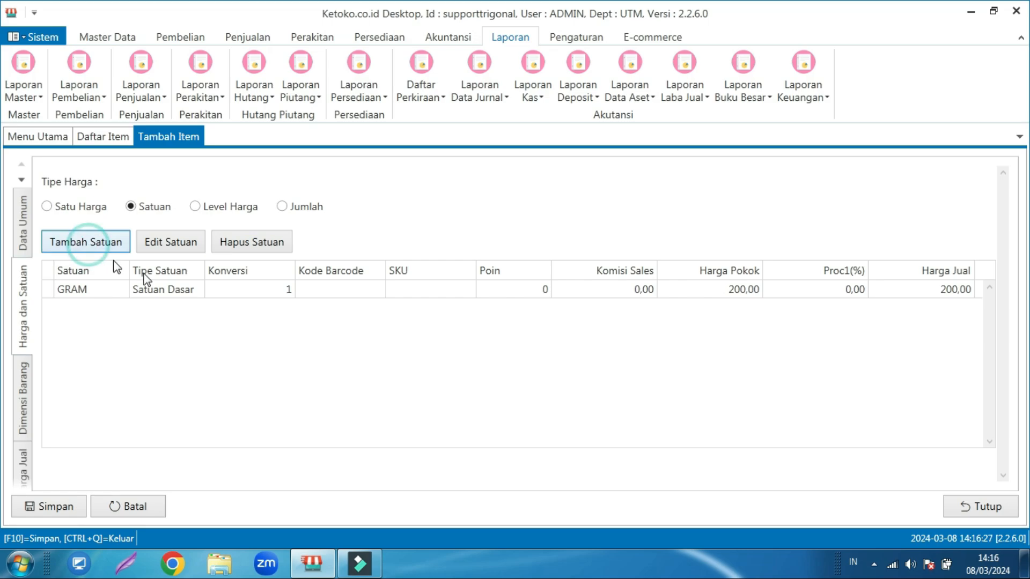
left_click(623, 187)
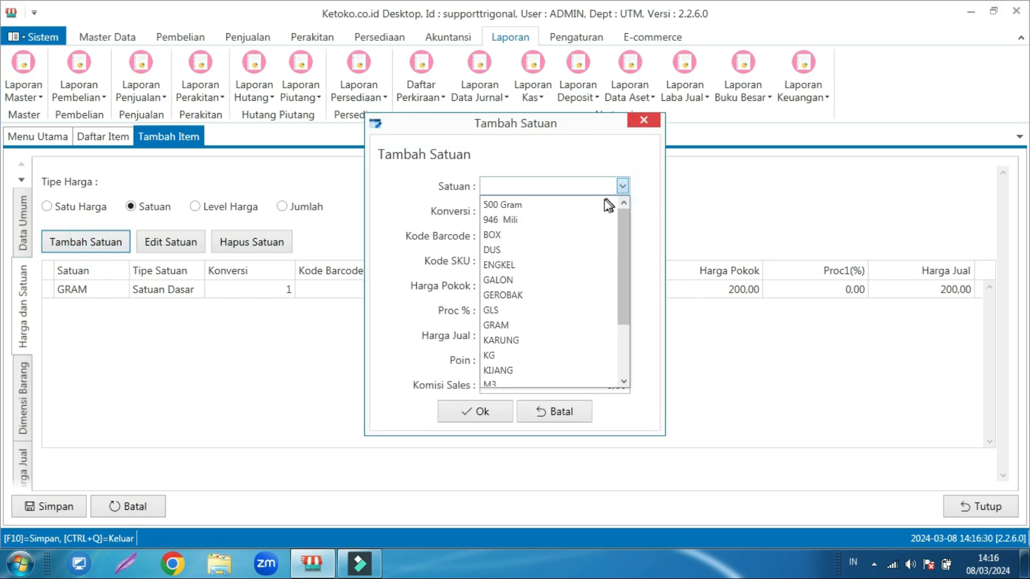
left_click(519, 206)
left_click(573, 211)
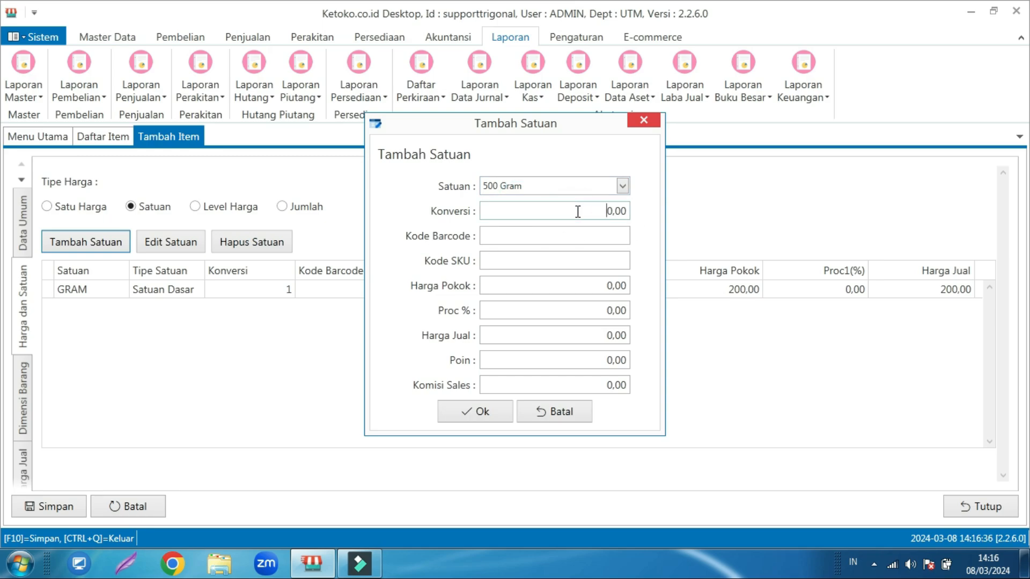
type("50")
left_click(586, 284)
type("10000")
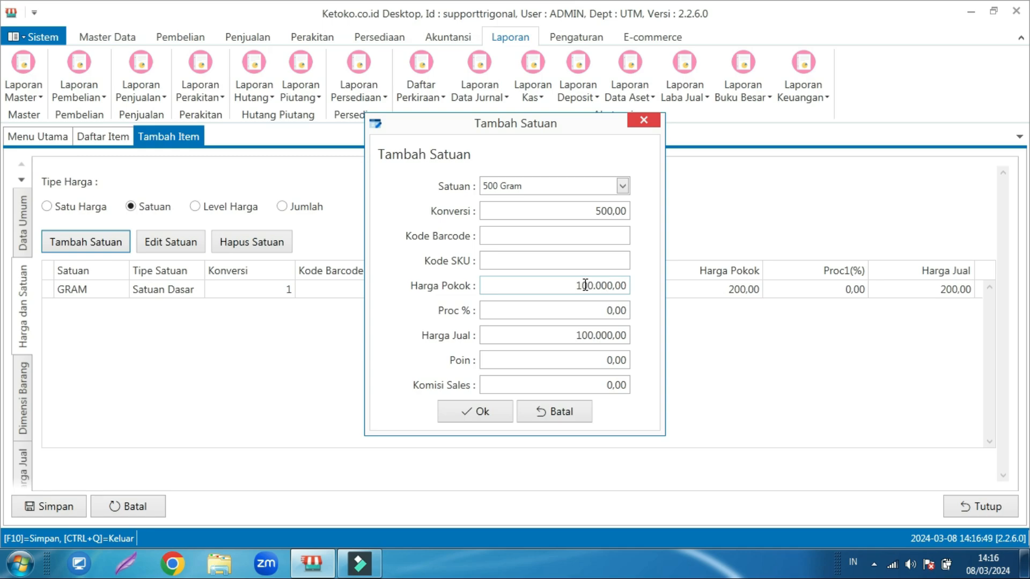
left_click(466, 413)
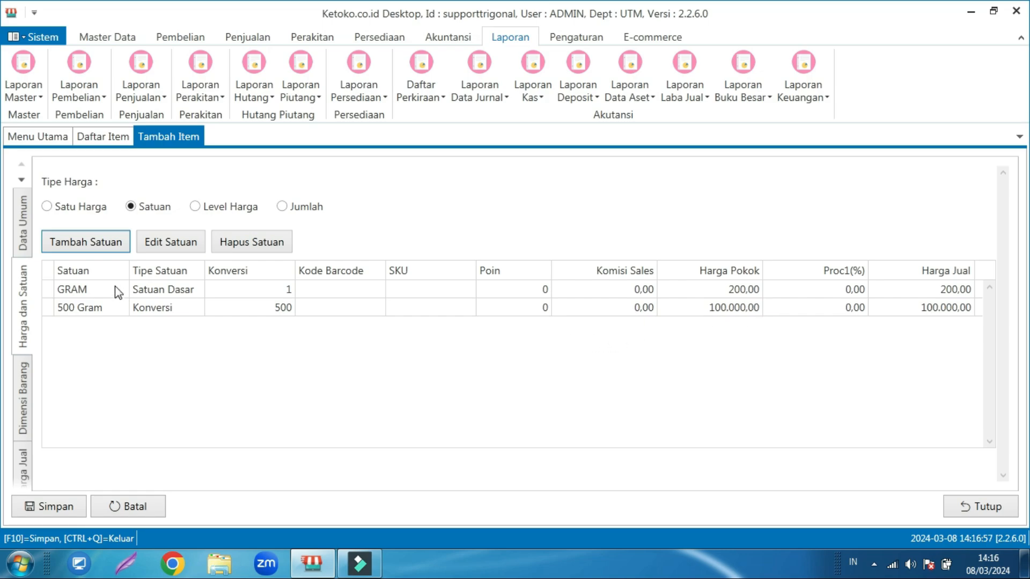
Save the Coffee Bean item and close its form to return to the item list
left_click(68, 510)
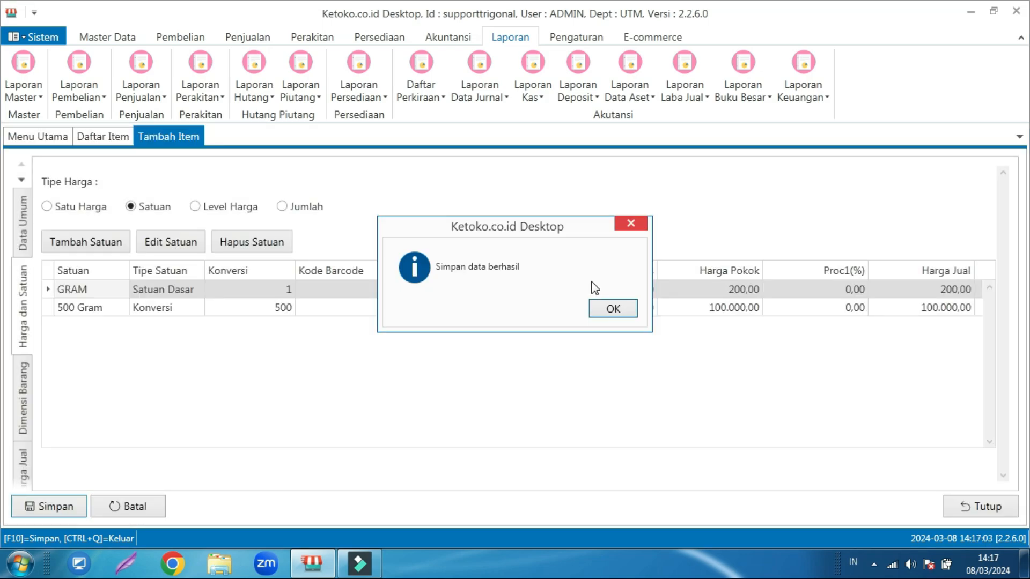
left_click(608, 311)
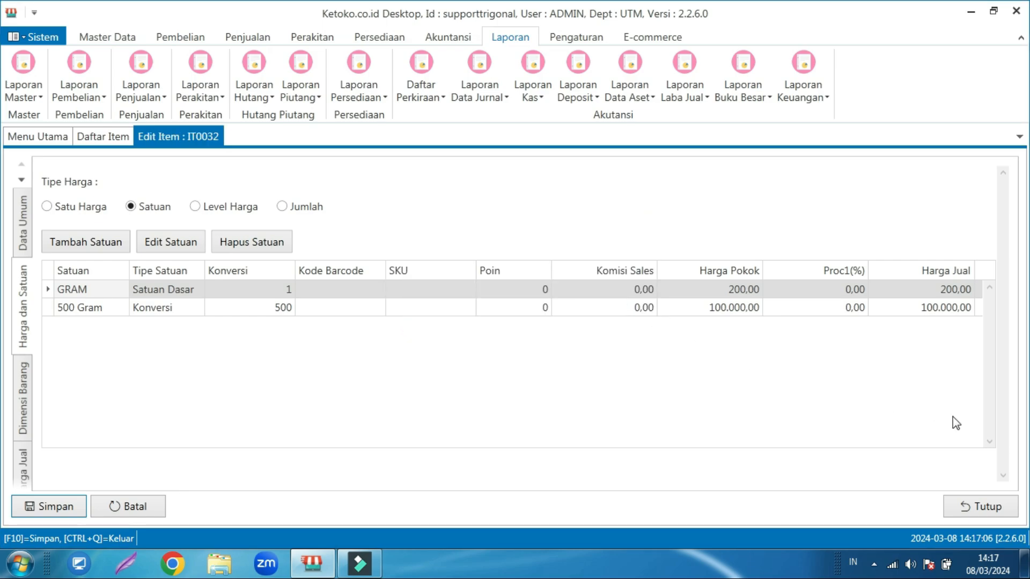
left_click(986, 498)
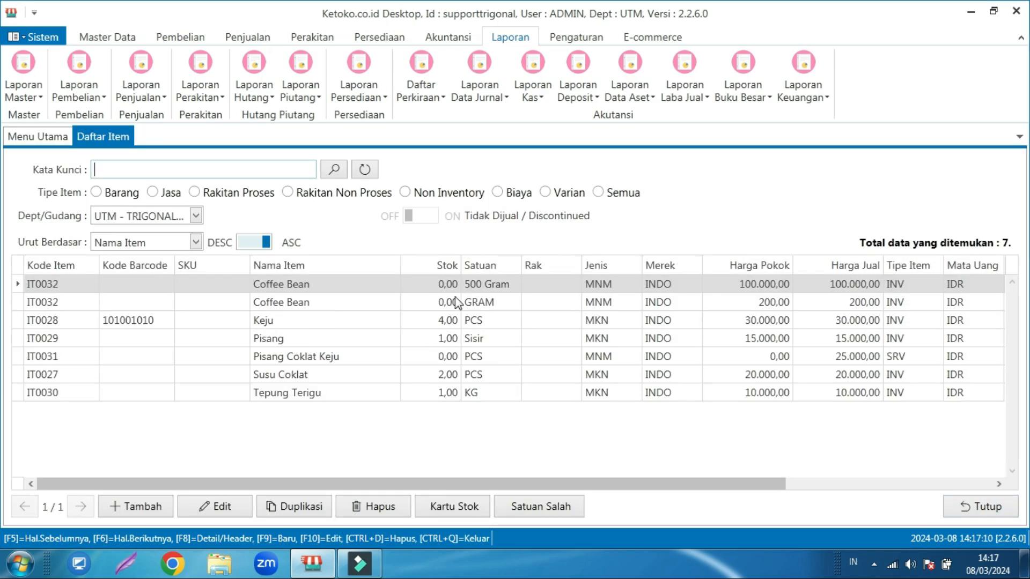
Start a new Barang item named Susu Fresh Milk with Jenis MNM and Merek INDO
left_click(124, 514)
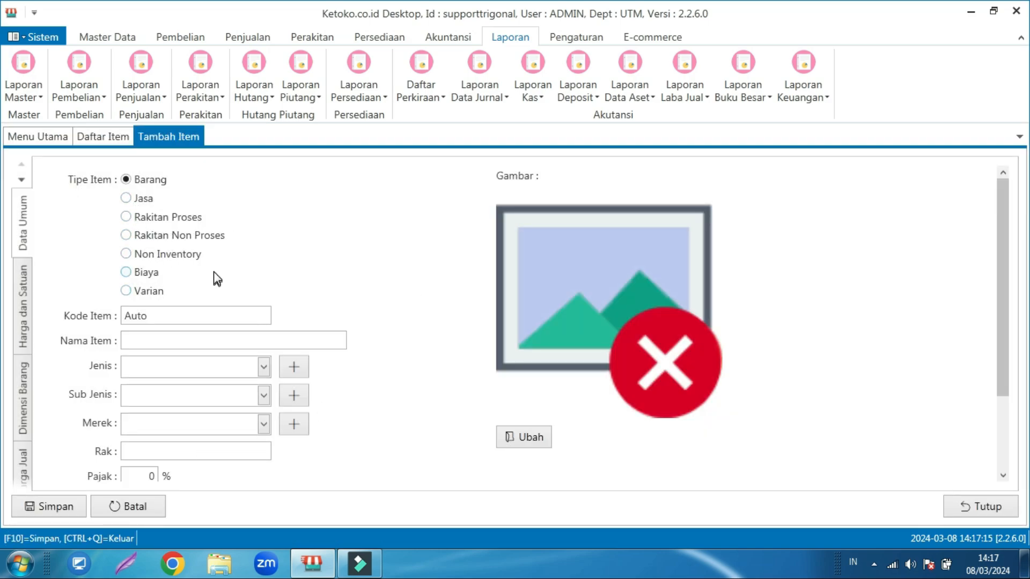
left_click(172, 345)
type("Susu Fresh Milk")
left_click(240, 368)
left_click(203, 456)
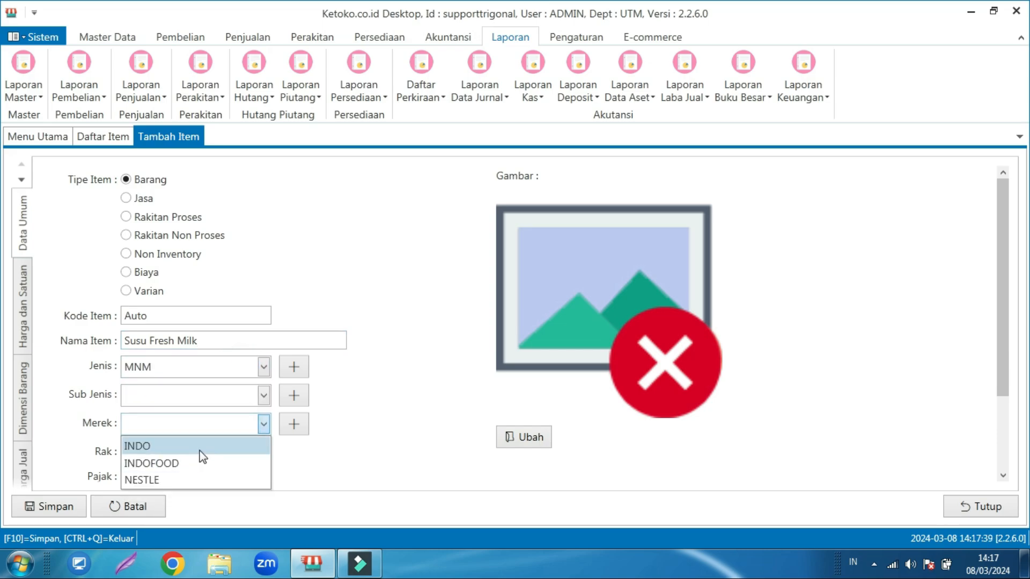
left_click(203, 456)
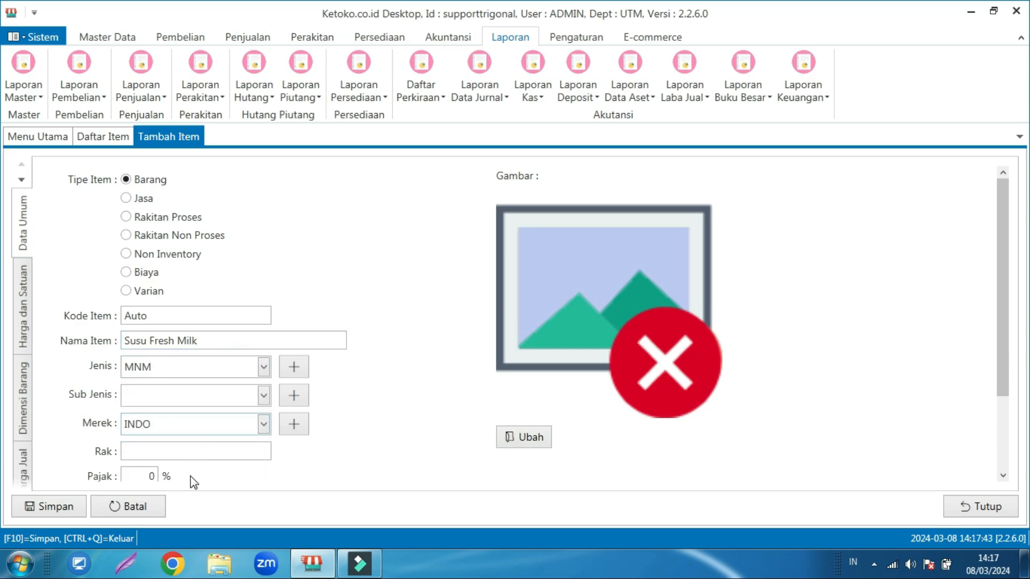
scroll(102, 338, "down", 1)
Set Susu Fresh Milk's price type to Satuan and add the base unit Mili with a Harga Pokok of 21
left_click(23, 314)
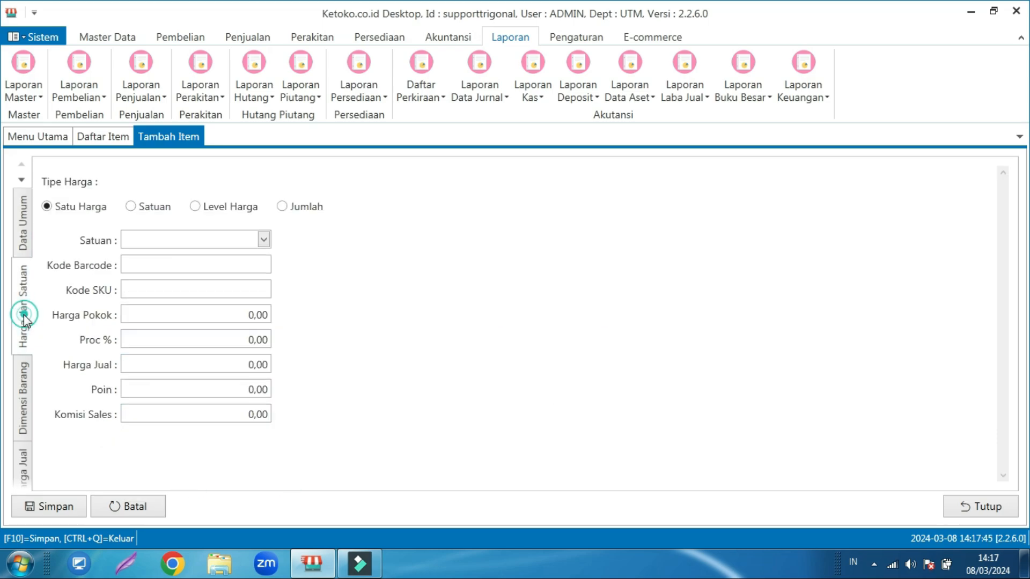
left_click(143, 208)
left_click(76, 240)
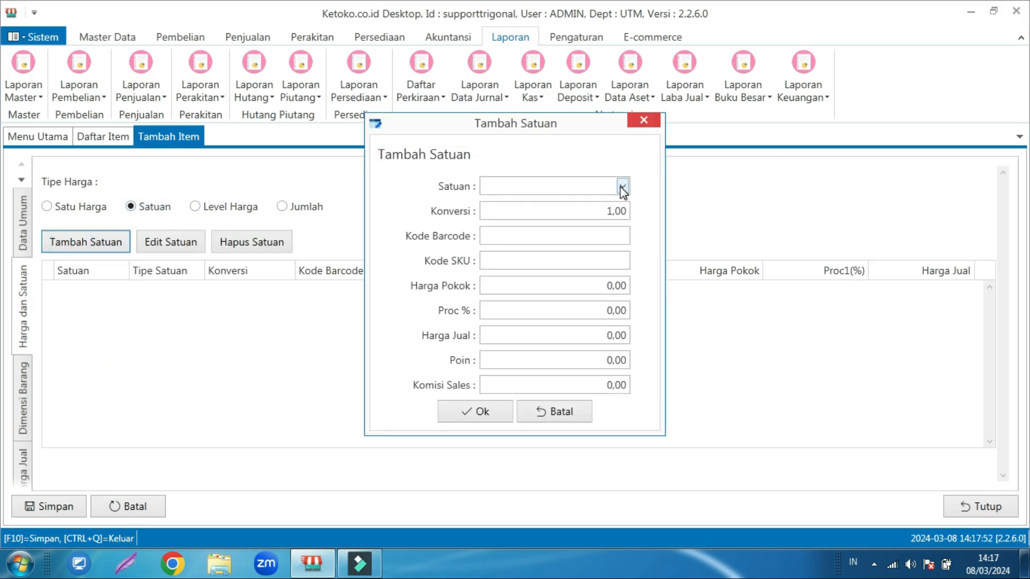
left_click(621, 186)
scroll(555, 224, "down", 1)
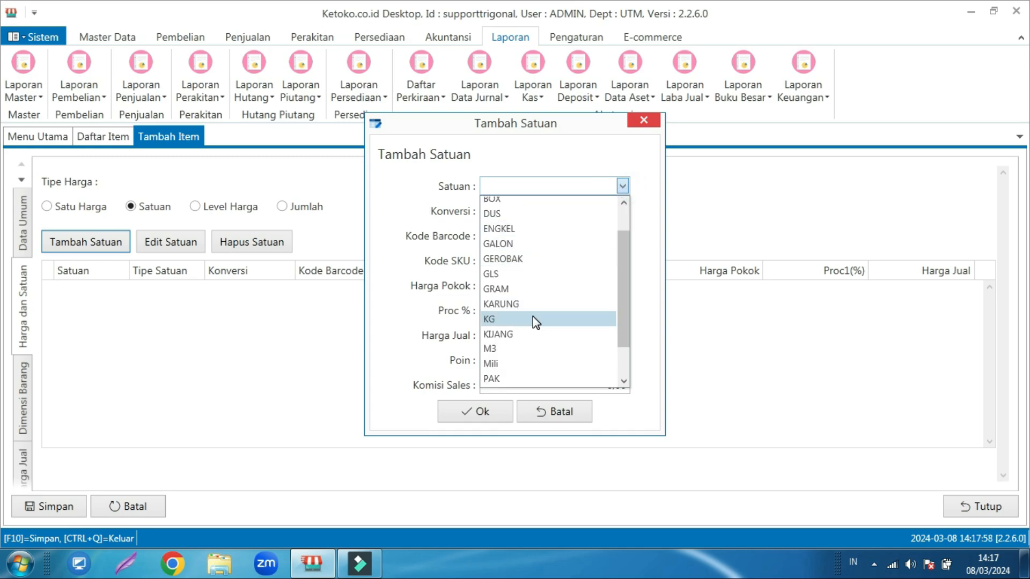
left_click(507, 363)
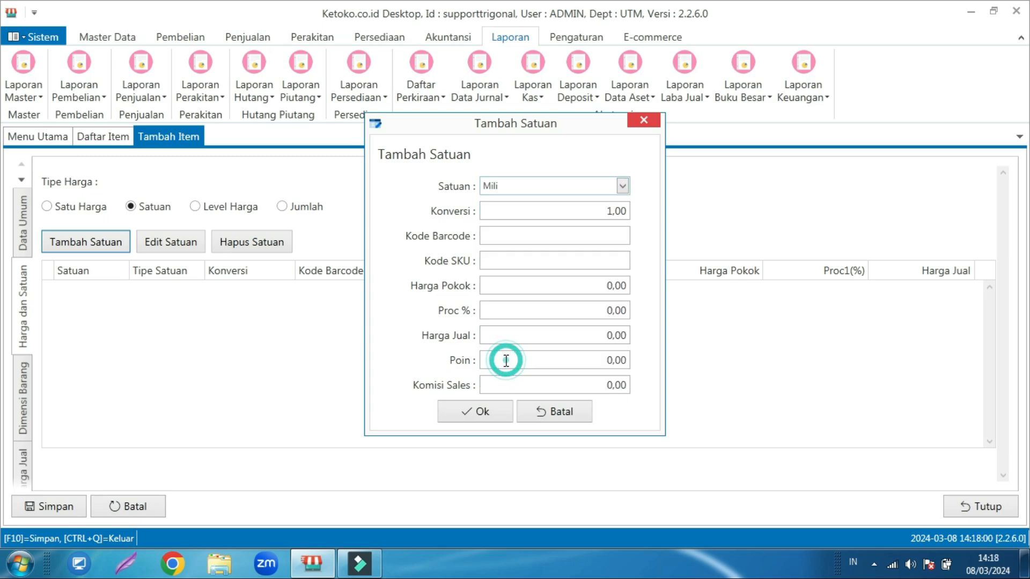
left_click(588, 211)
left_click(549, 284)
type("21")
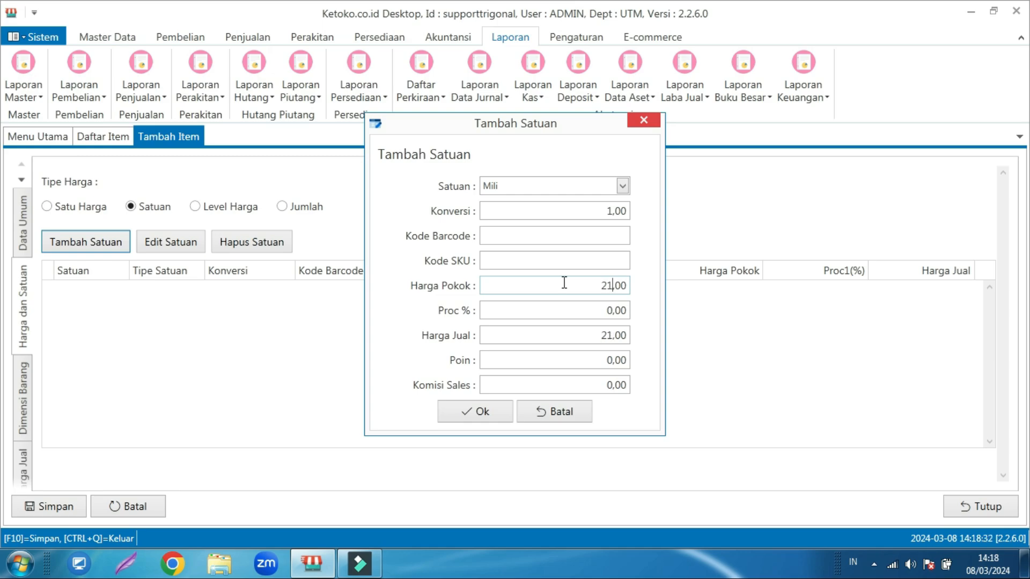
left_click(462, 416)
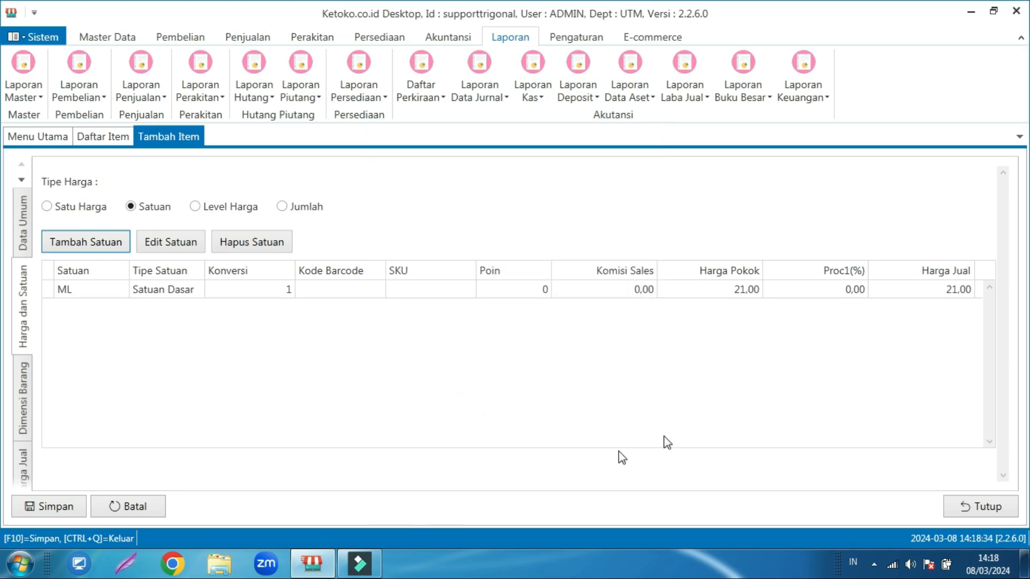
Add the 946 Mili unit to Susu Fresh Milk with a Konversi of 946 and a Harga Pokok of 20.000
left_click(100, 242)
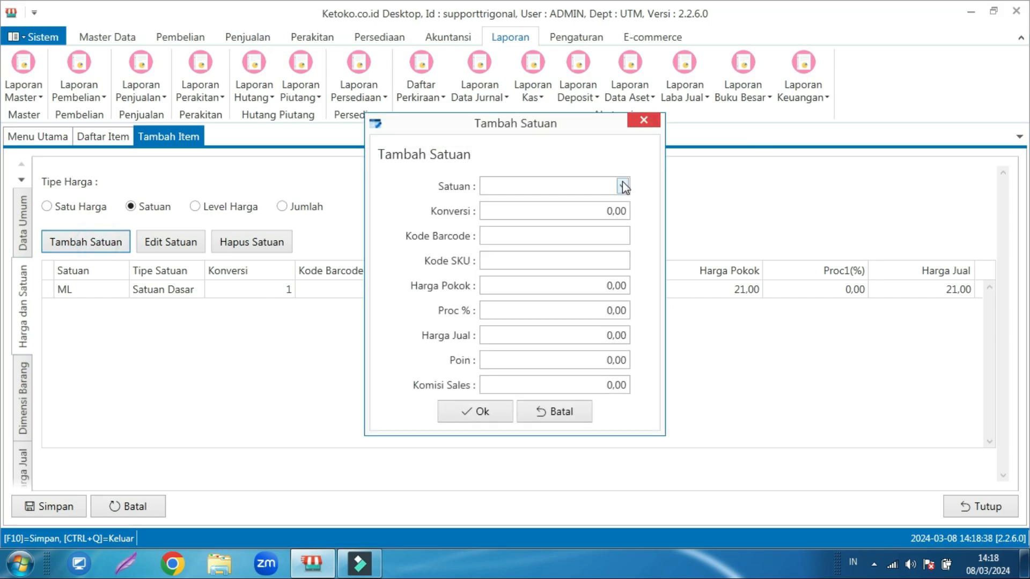
left_click(622, 187)
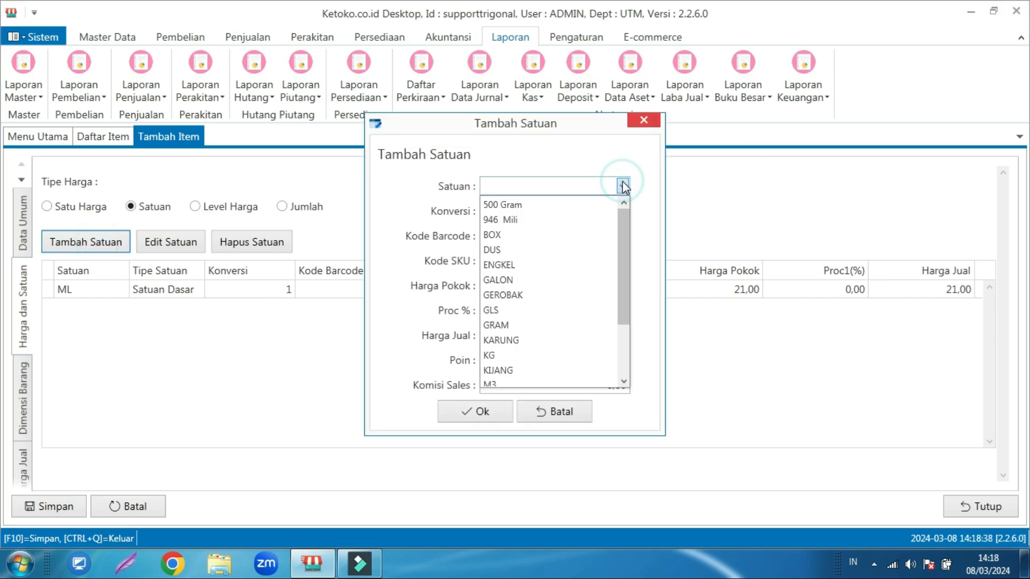
left_click(518, 221)
left_click(601, 210)
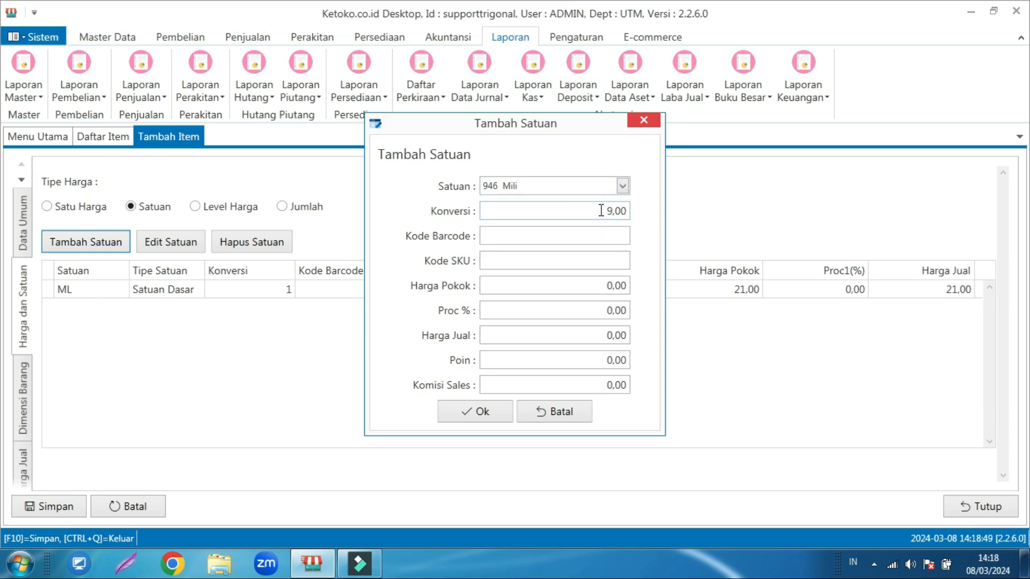
type("9462000")
left_click(478, 413)
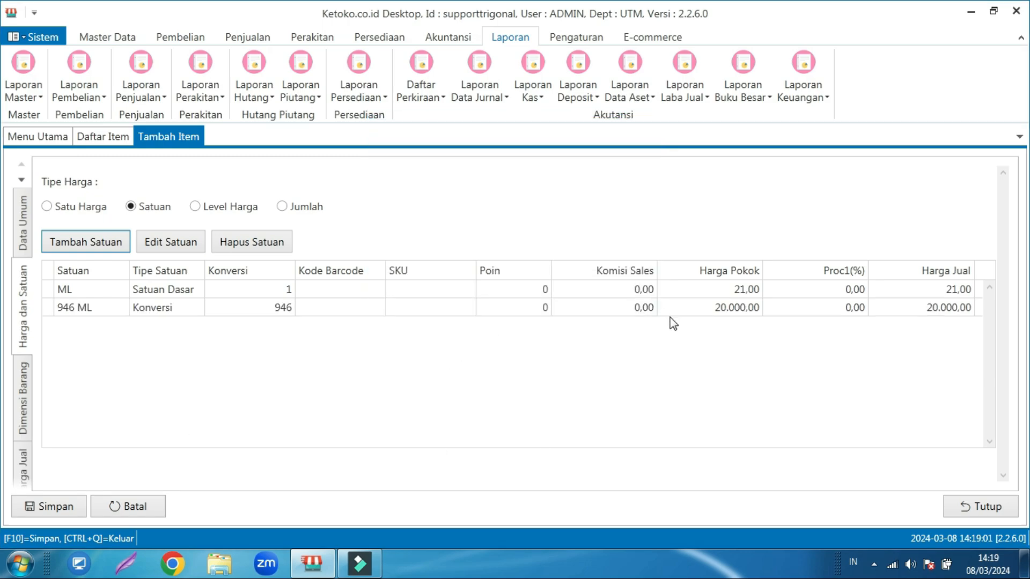
Save the Susu Fresh Milk item and close its form
left_click(50, 510)
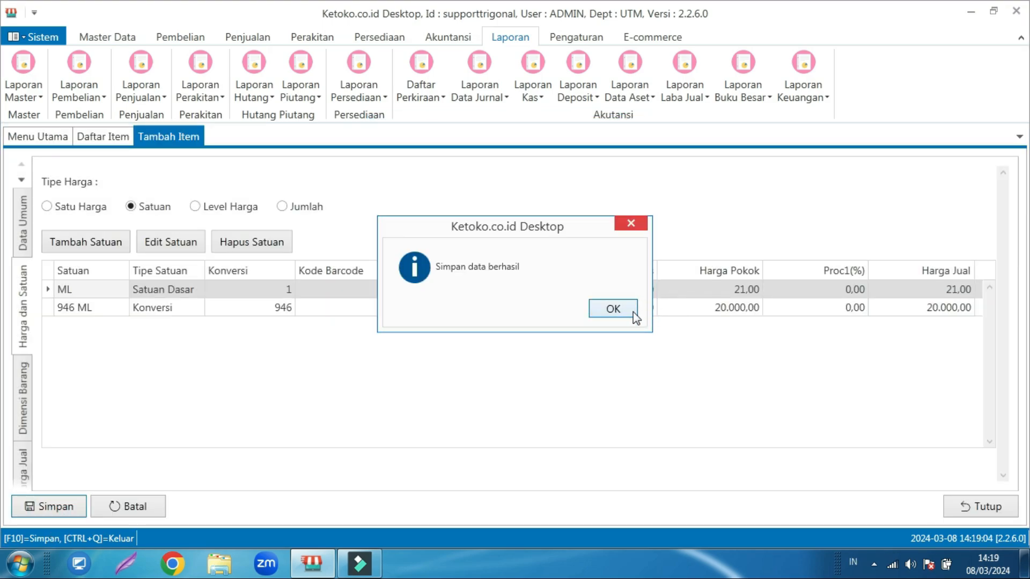
left_click(635, 316)
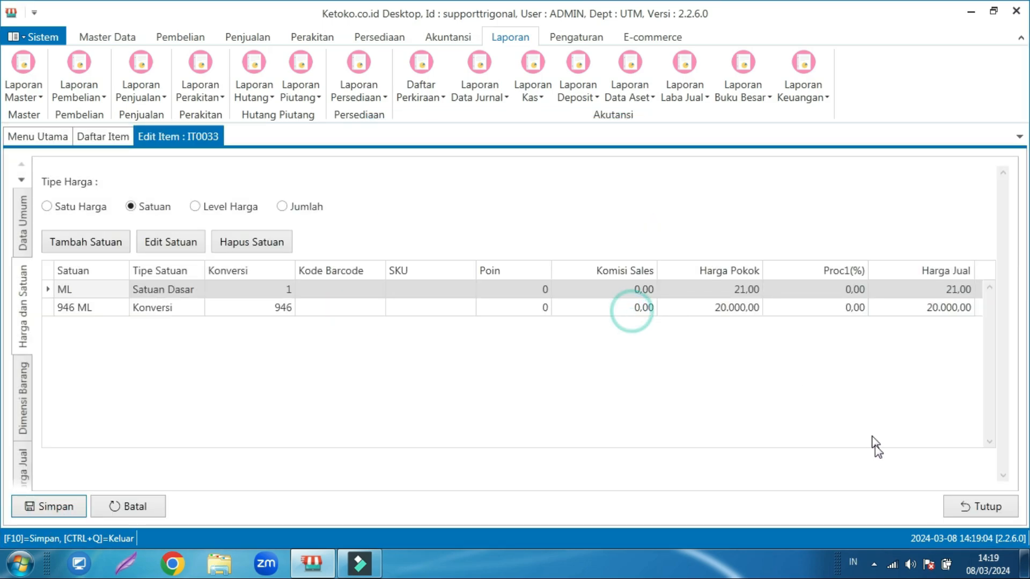
left_click(971, 512)
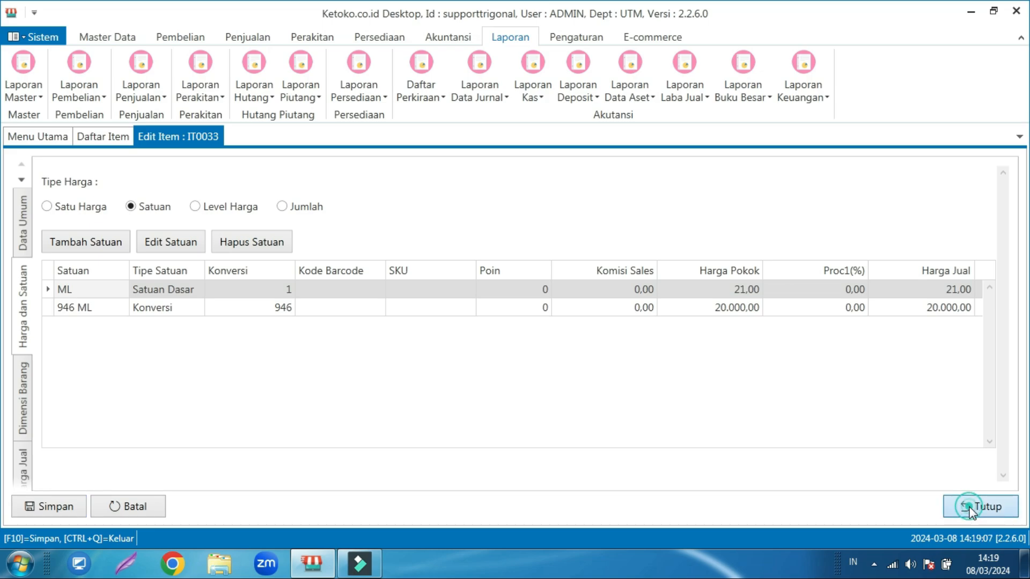
Start a new Rakitan Non Proses item named Cappucino with Jenis MNM and Merek INDO
left_click(137, 507)
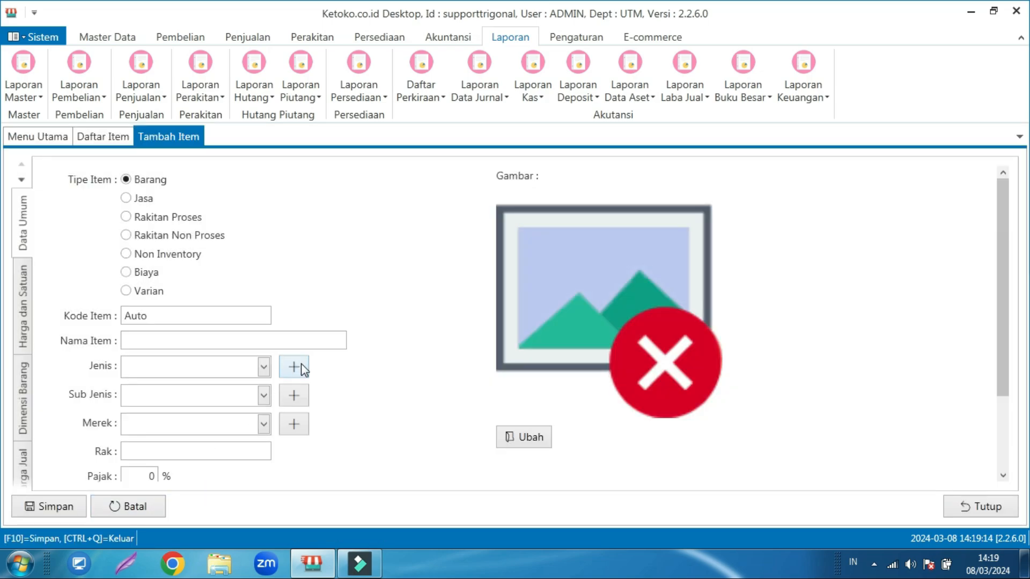
left_click(148, 237)
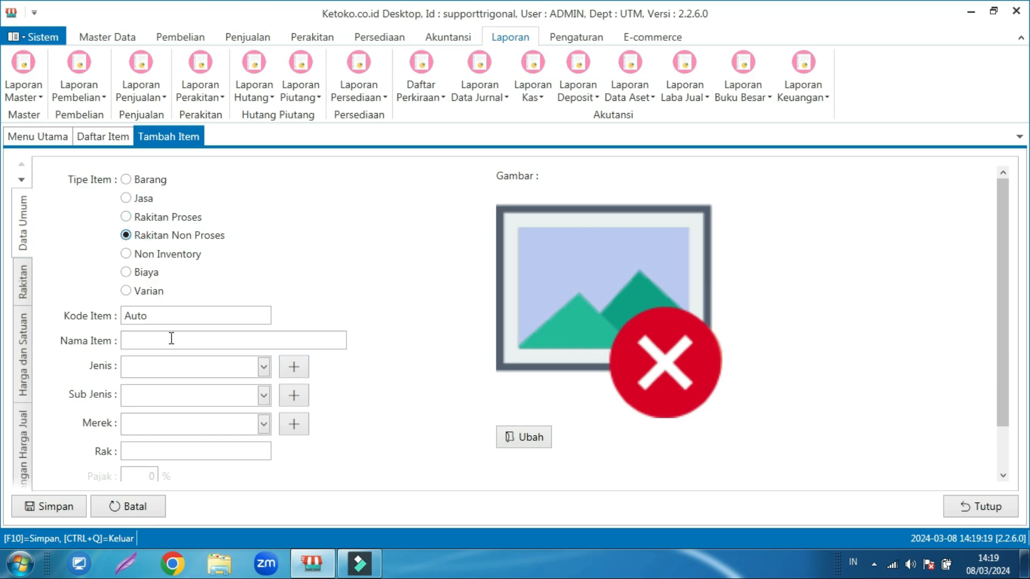
left_click(170, 338)
type("Cappucino")
left_click(202, 368)
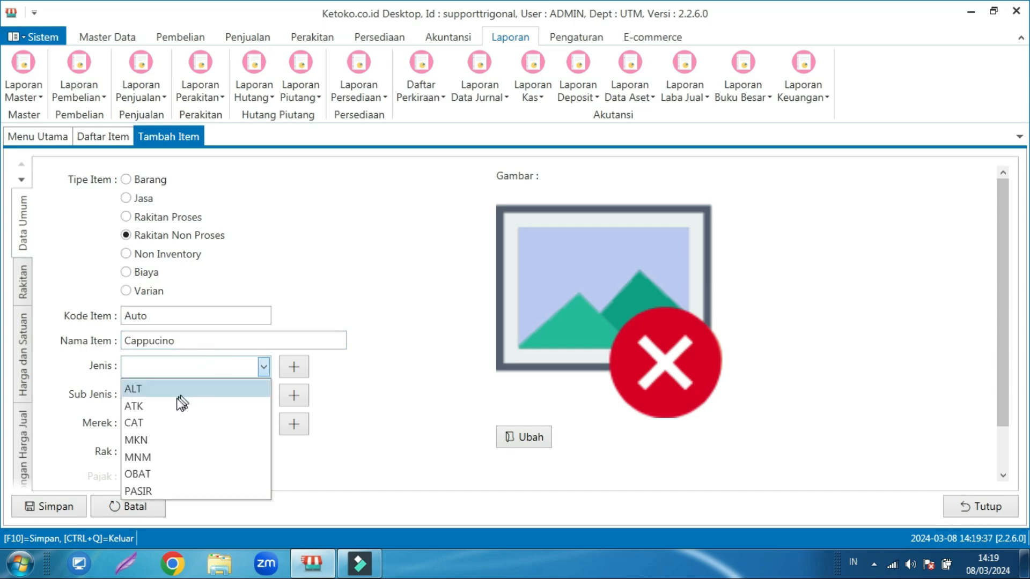
left_click(152, 458)
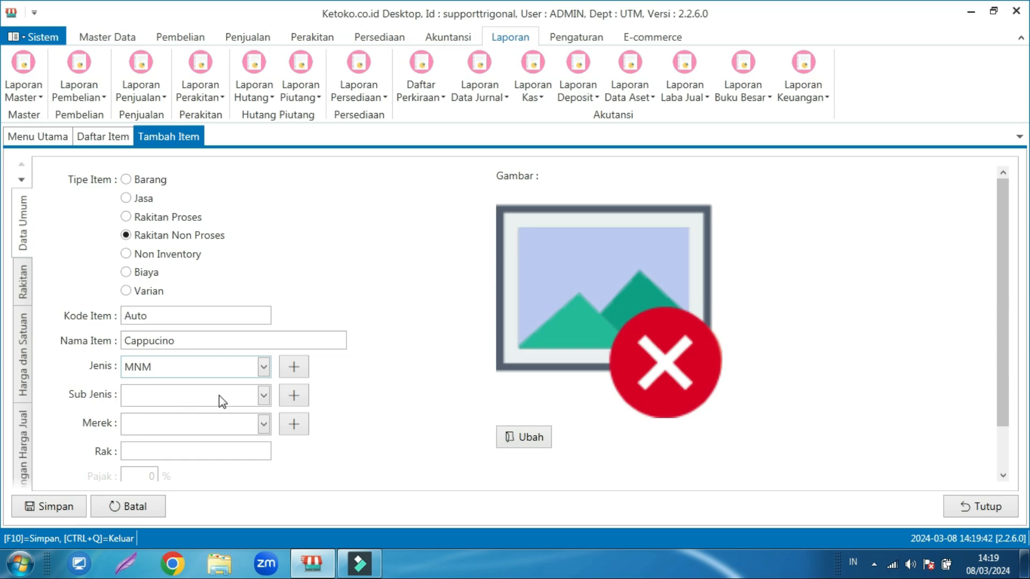
left_click(226, 424)
left_click(191, 443)
scroll(191, 444, "down", 1)
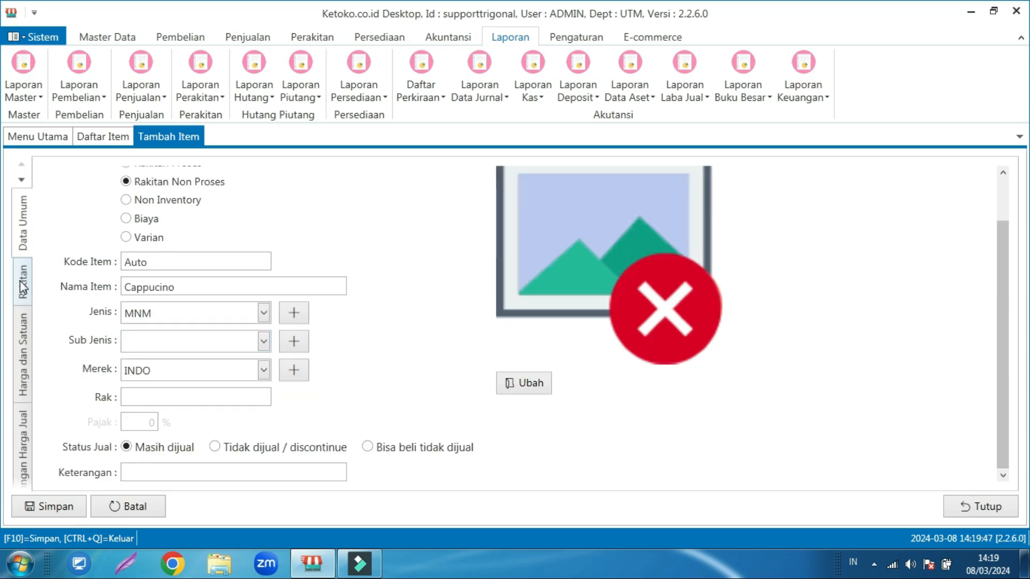
Add Coffee Bean in GRAM and Susu Fresh Milk in ML to Cappucino's Rakitan ingredient list
left_click(22, 281)
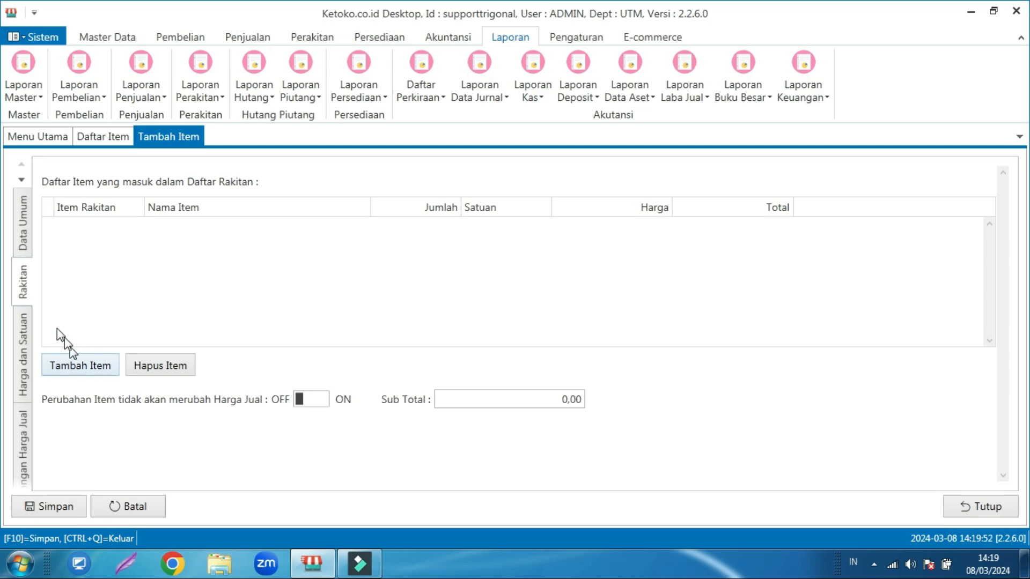
left_click(84, 369)
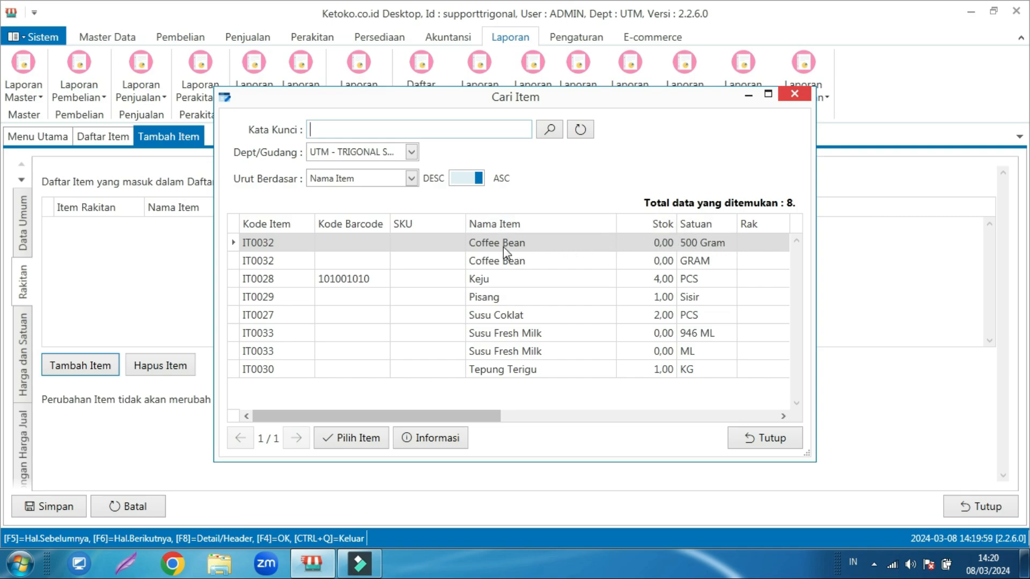
left_click(600, 261)
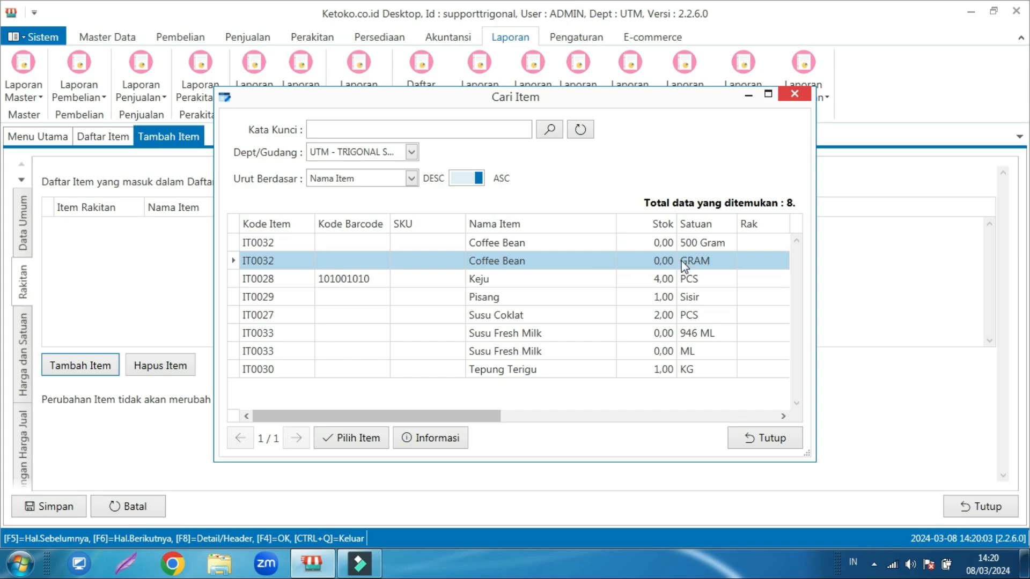
left_click(358, 437)
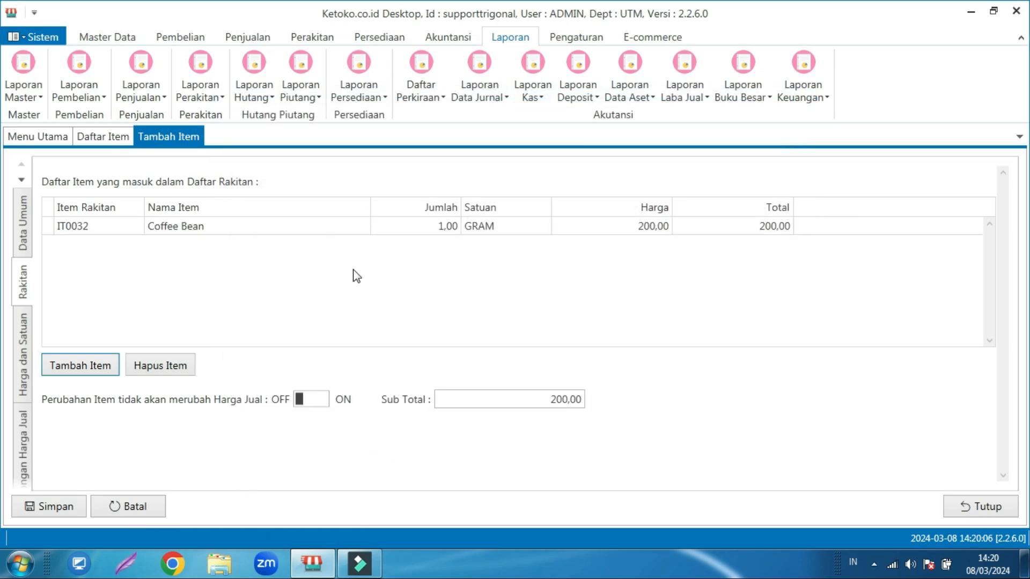
left_click(81, 366)
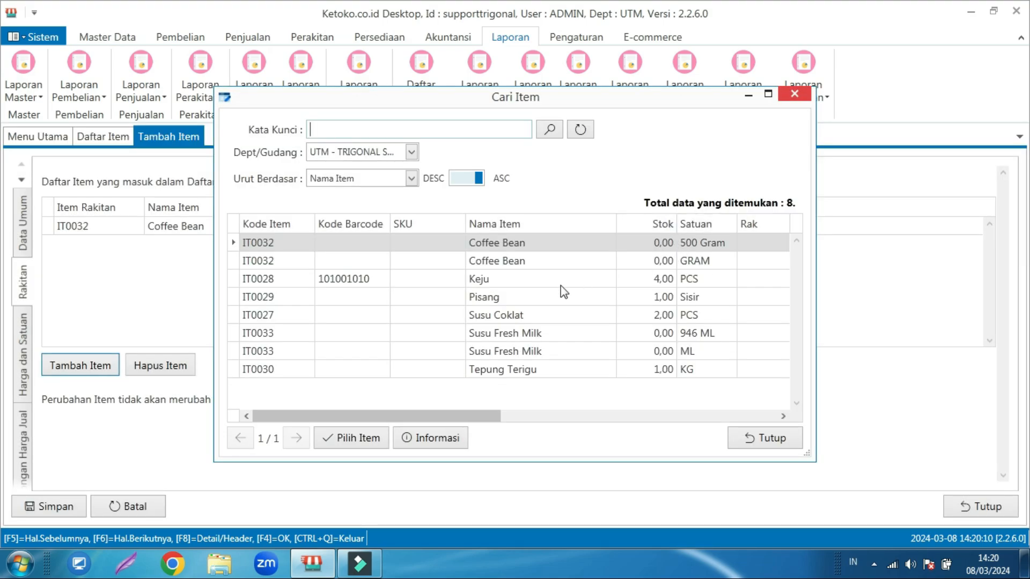
left_click(674, 349)
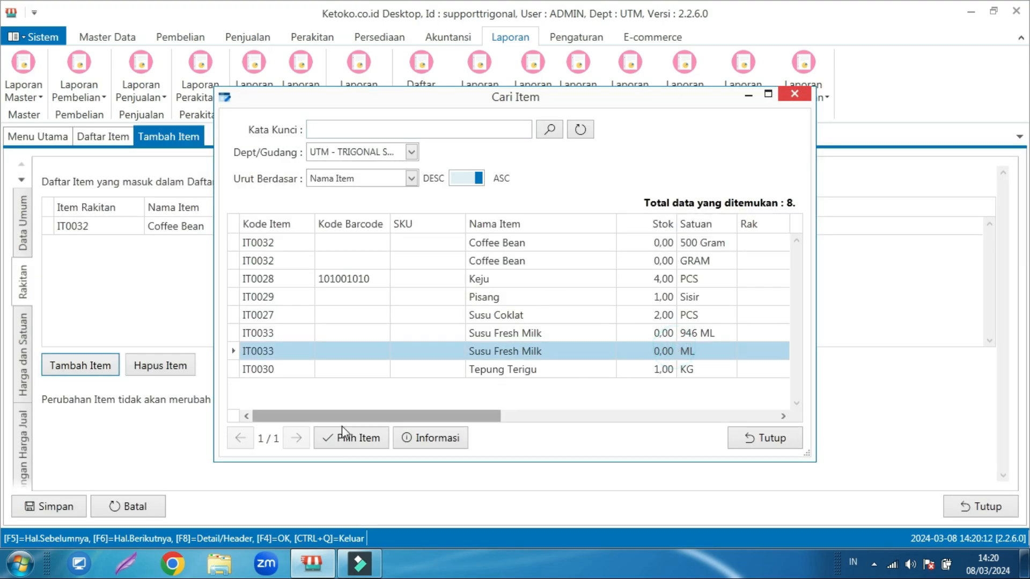
left_click(360, 437)
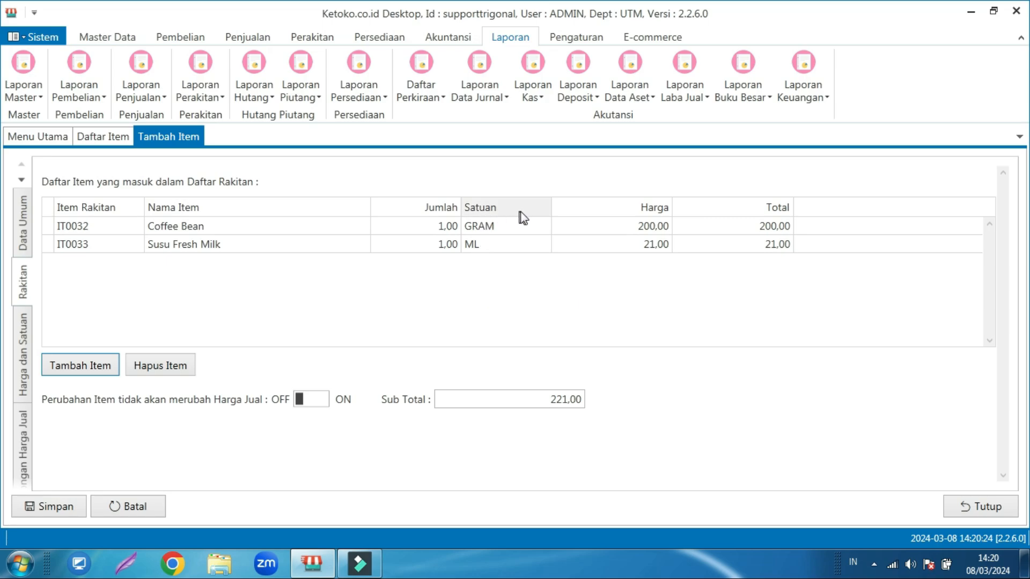
Set the Rakitan Jumlah to 18 for Coffee Bean and 175 for Susu Fresh Milk
left_click(444, 225)
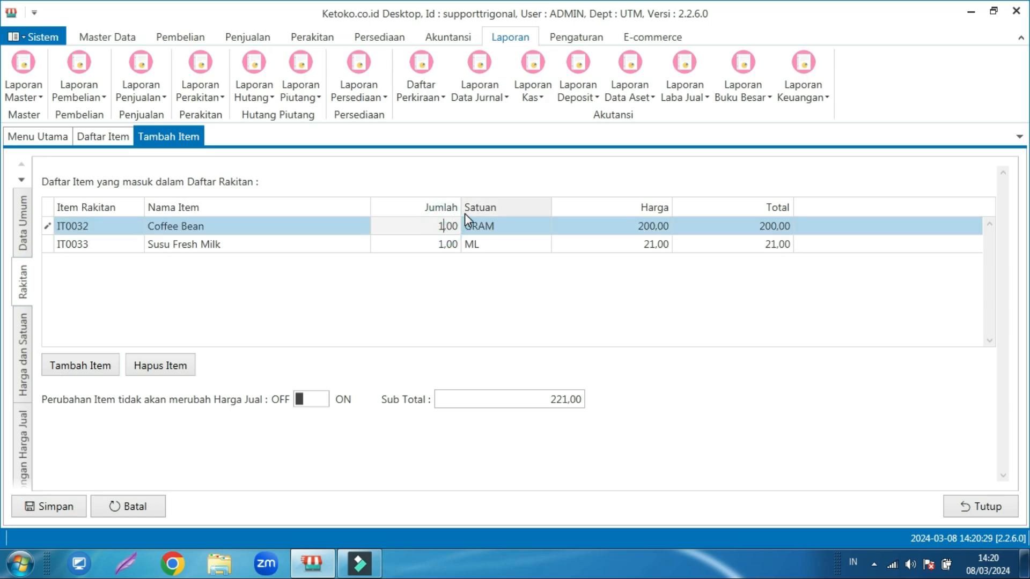
type("8")
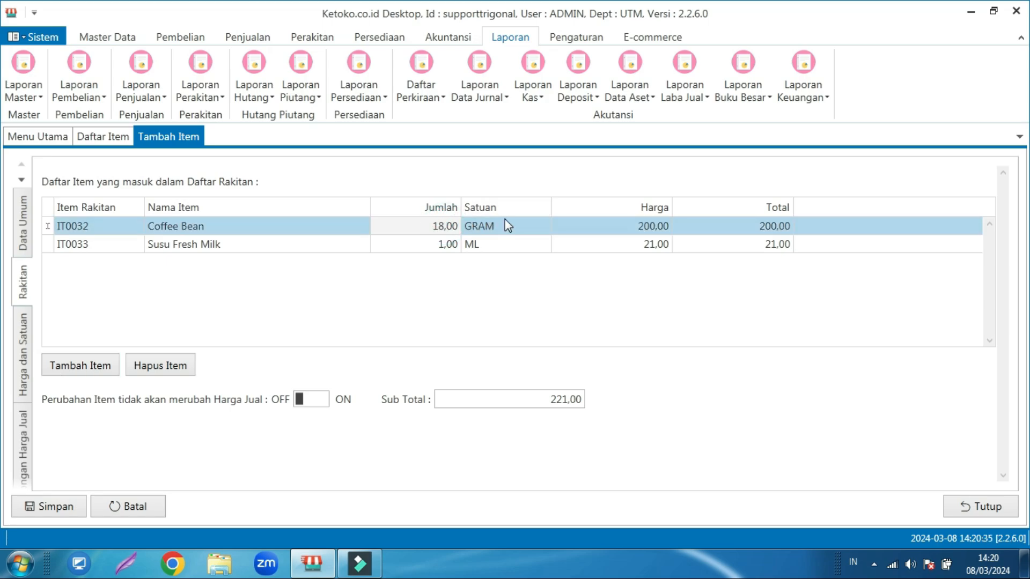
left_click(441, 242)
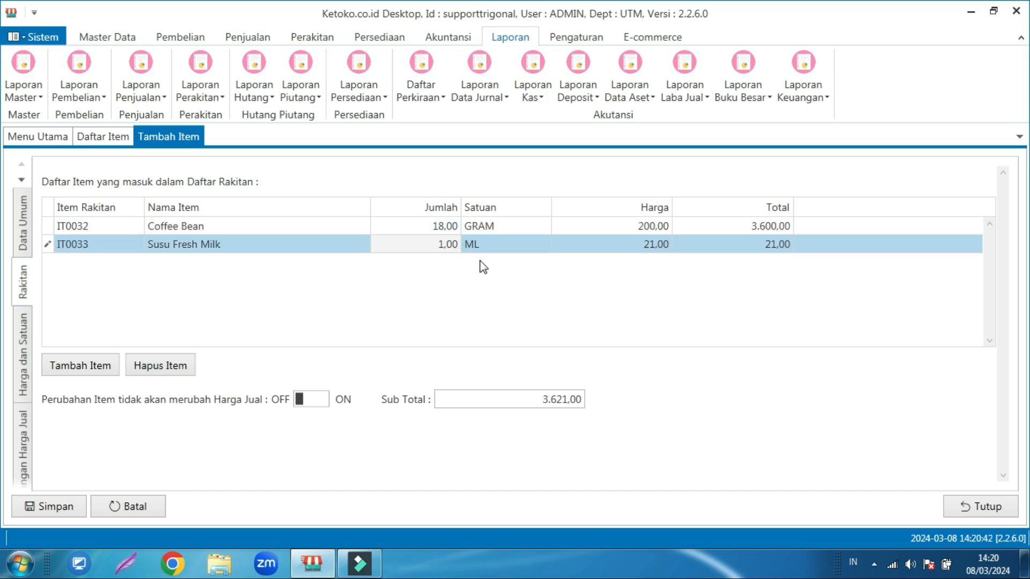
type("1")
key("BackSpace")
type("75")
Set Cappucino's Satuan to PCS and its Harga Jual to 20.000 under the Satu Harga price type
left_click(23, 348)
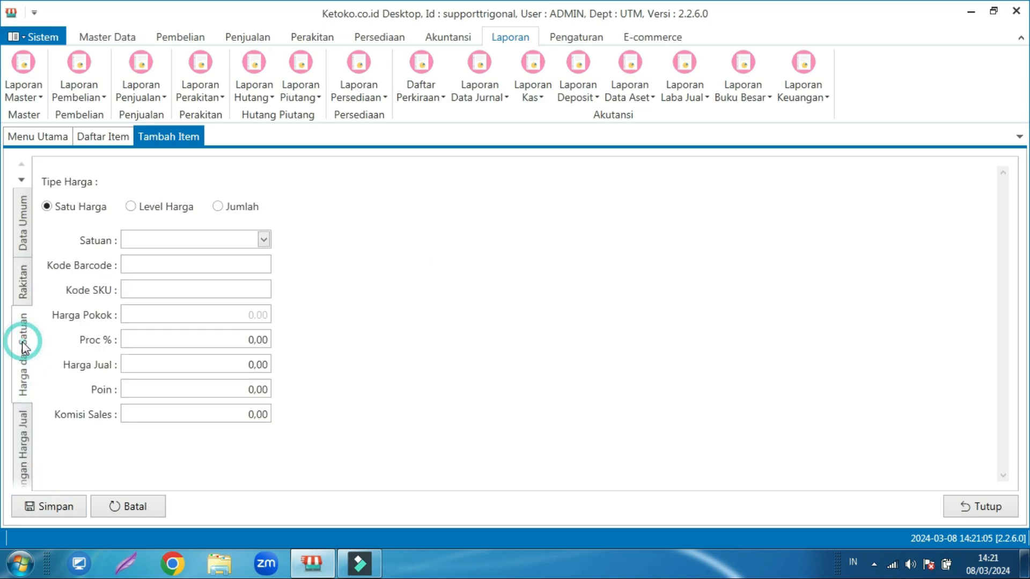
left_click(263, 240)
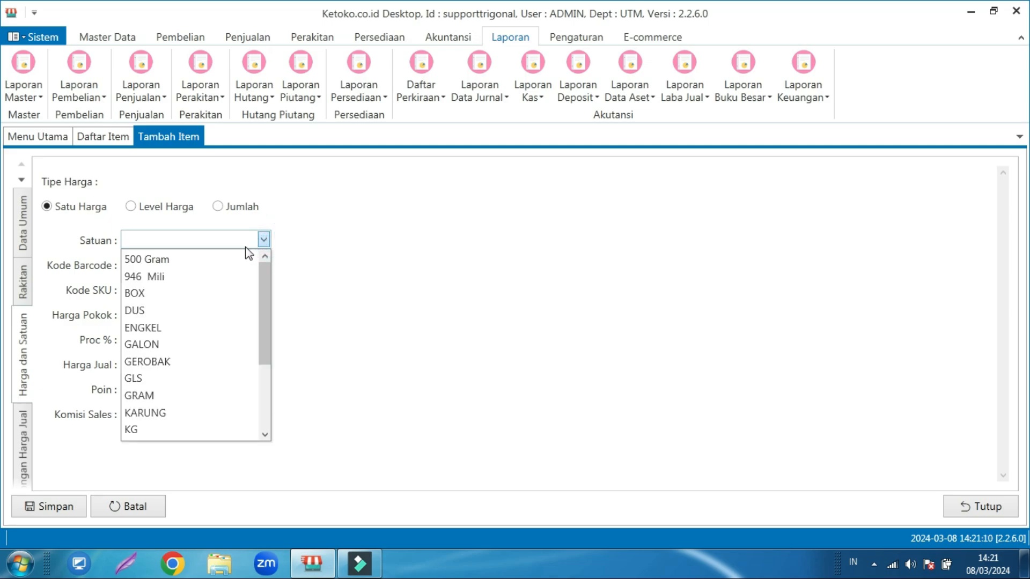
scroll(216, 286, "down", 1)
scroll(214, 284, "down", 2)
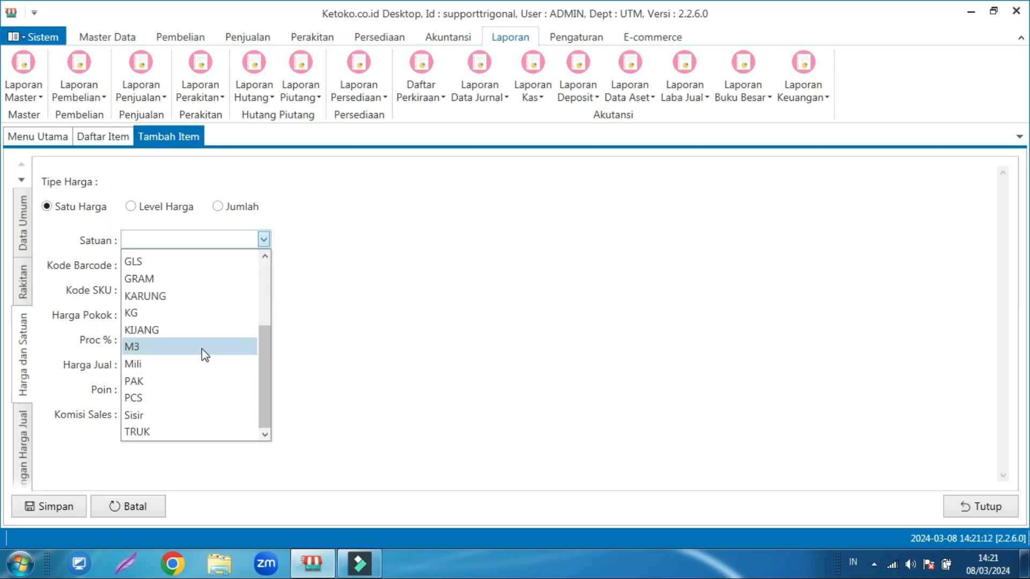
left_click(153, 398)
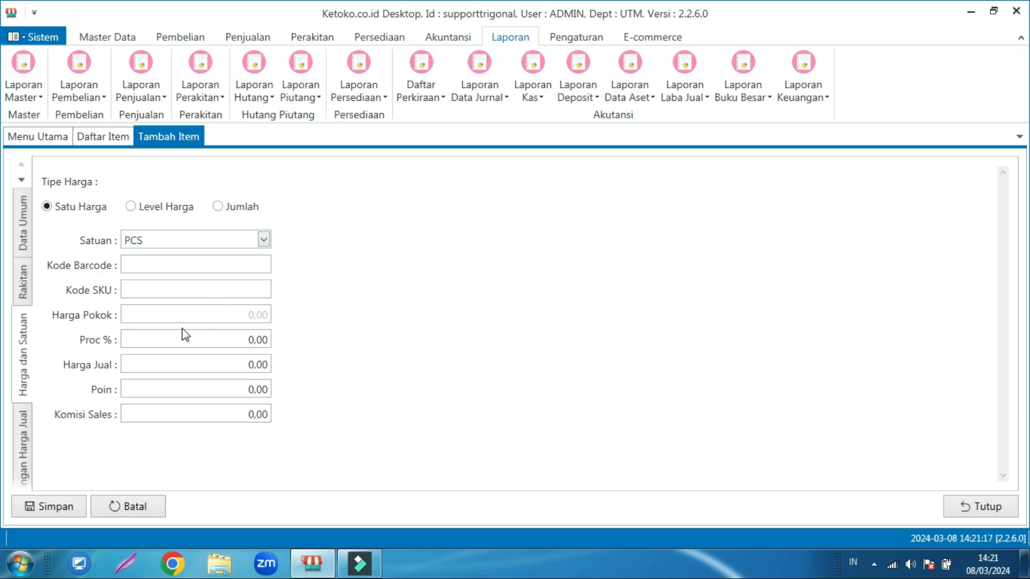
left_click(177, 365)
type("20.000")
Save the Cappucino item and close its form to return to the item list
left_click(29, 440)
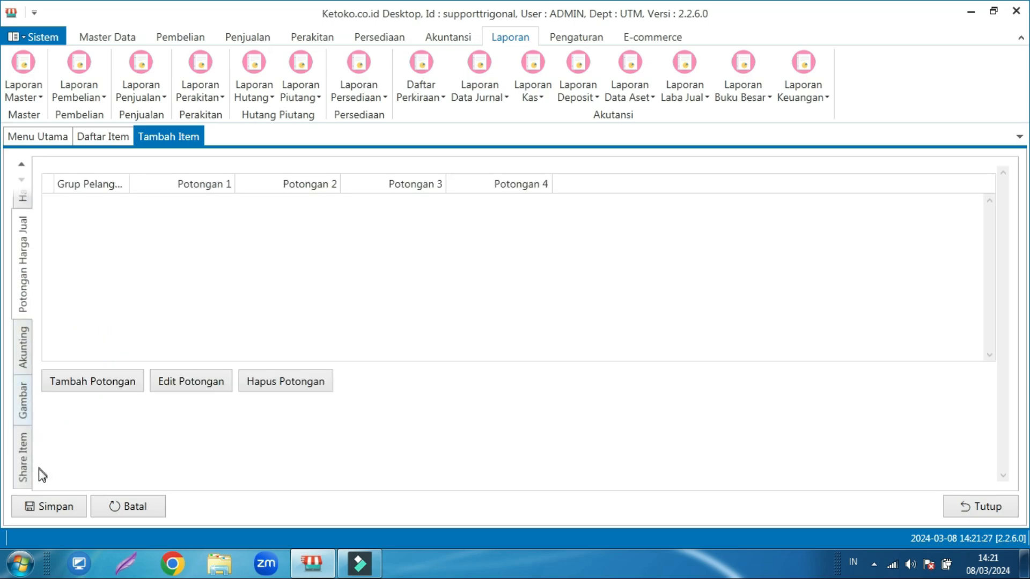
left_click(54, 504)
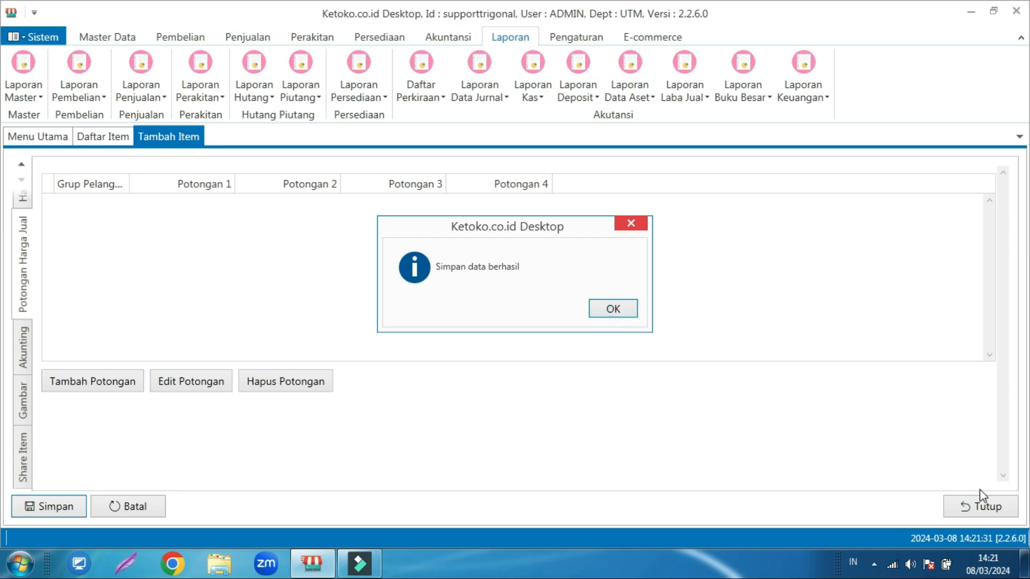
left_click(611, 309)
left_click(963, 505)
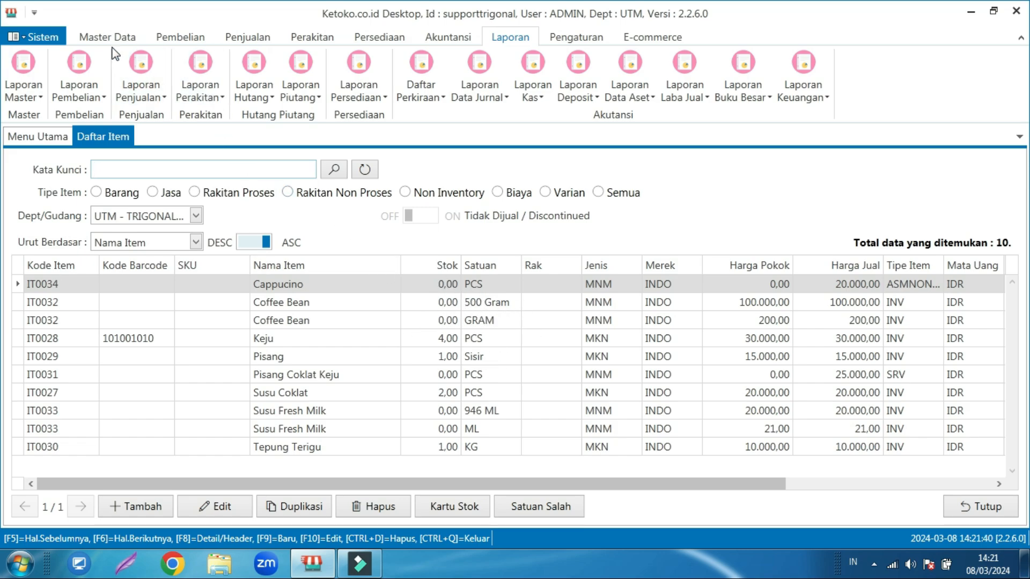
Open the purchase list and start a new purchase transaction
left_click(185, 34)
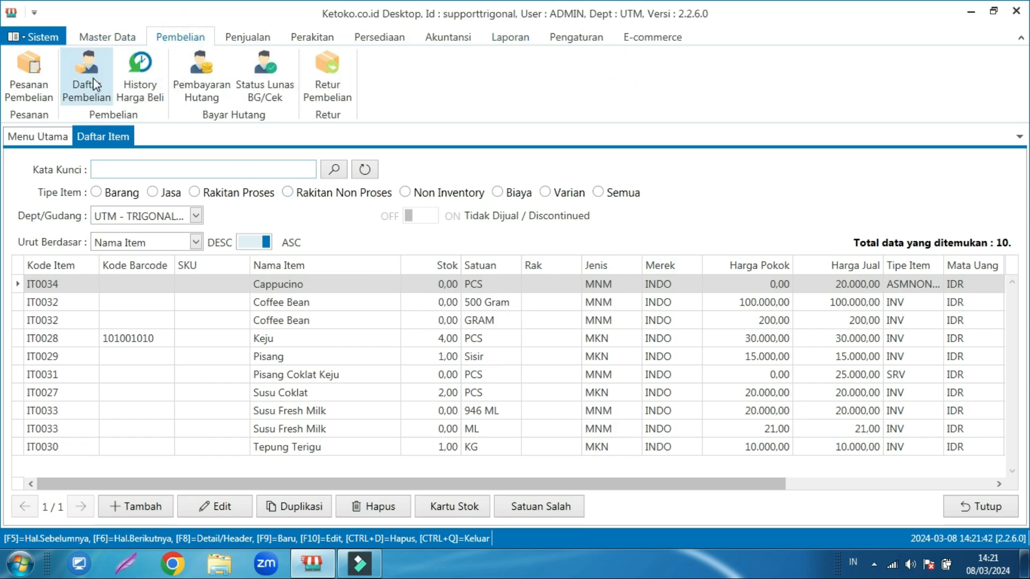
left_click(94, 92)
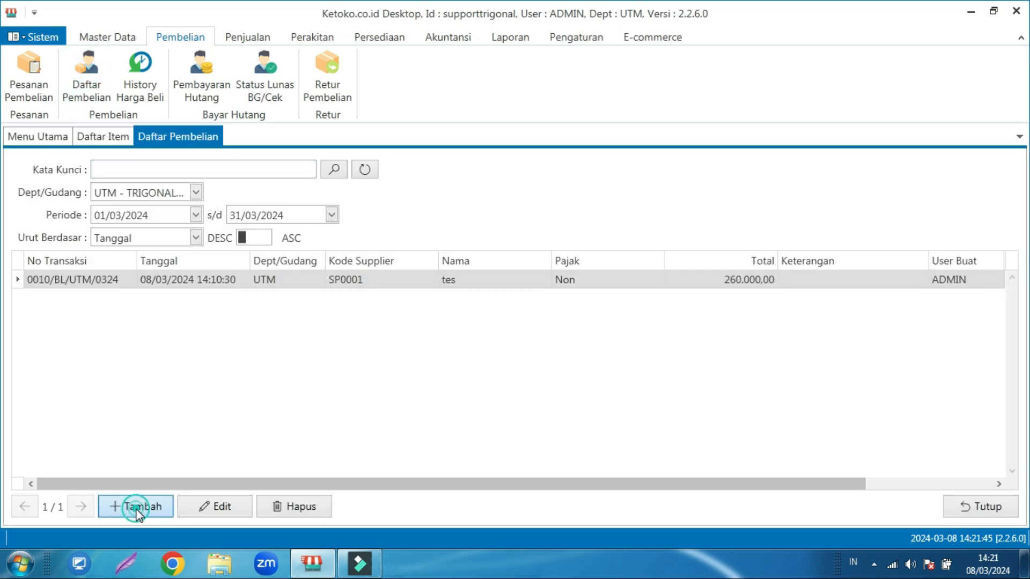
left_click(134, 514)
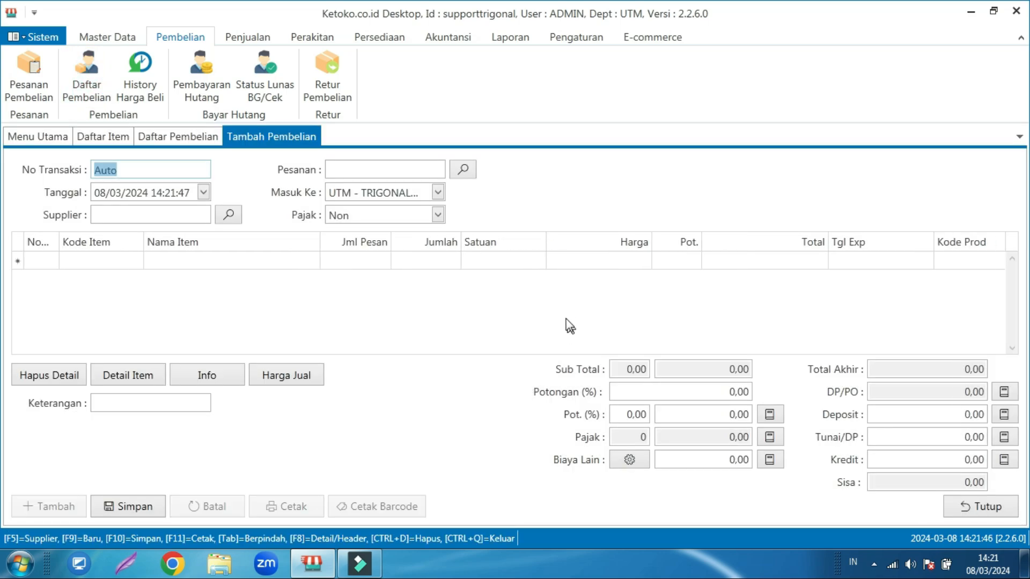
Add Coffee Bean in the 500 Gram unit to the purchase by searching items for "a", with a Jumlah of 2
left_click(100, 261)
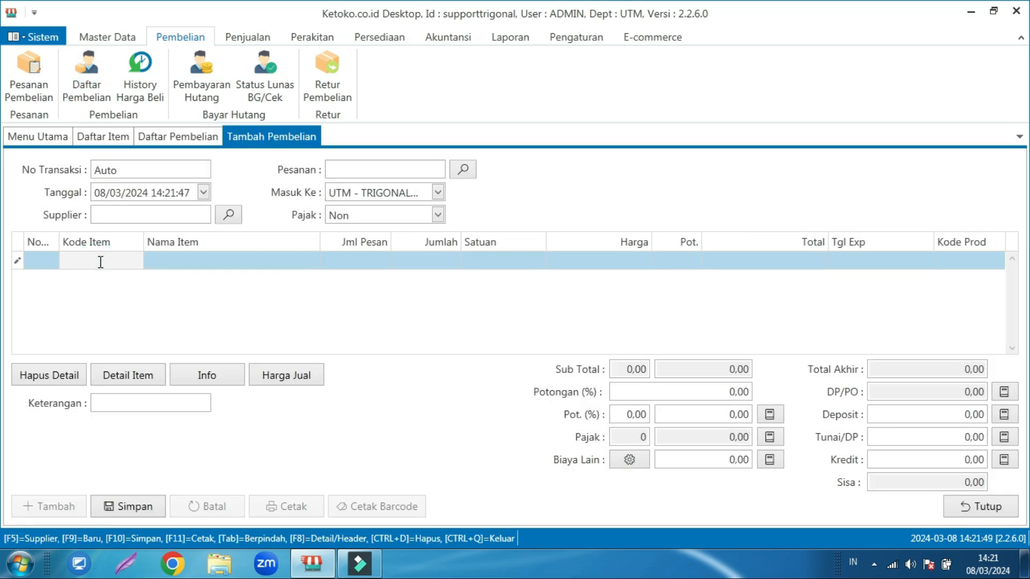
type("a")
key("Return")
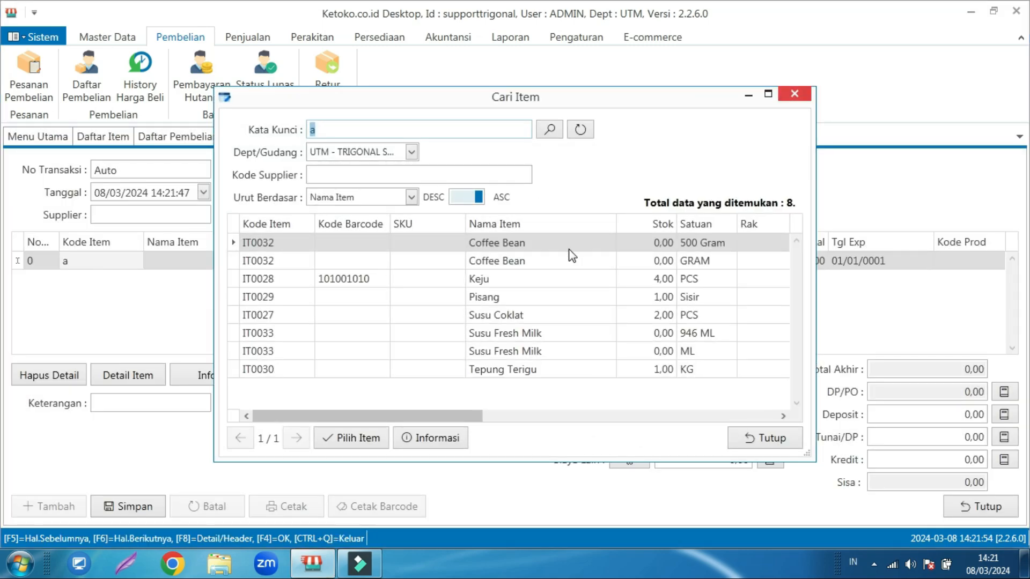
left_click(549, 261)
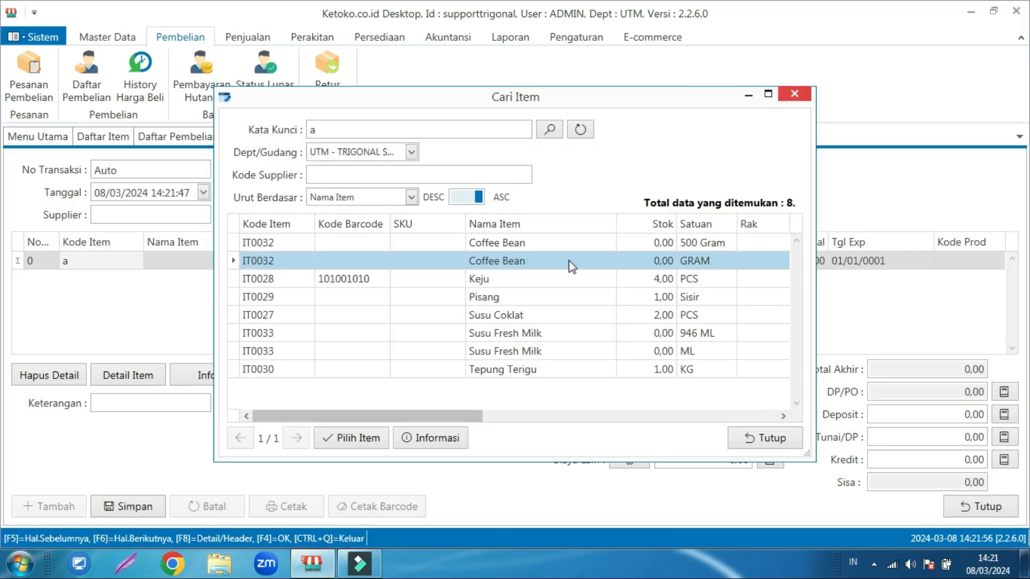
left_click(697, 242)
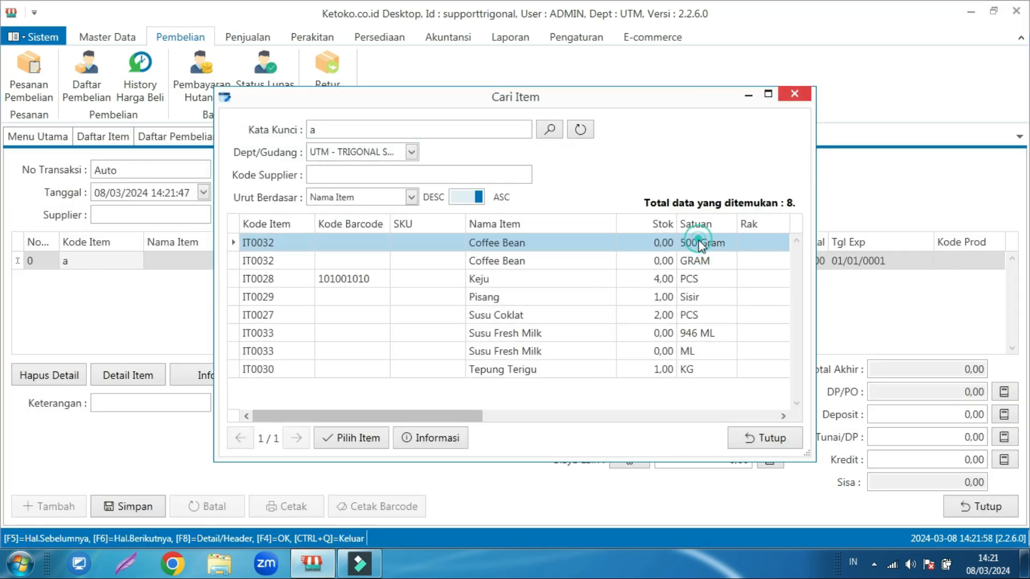
left_click(347, 439)
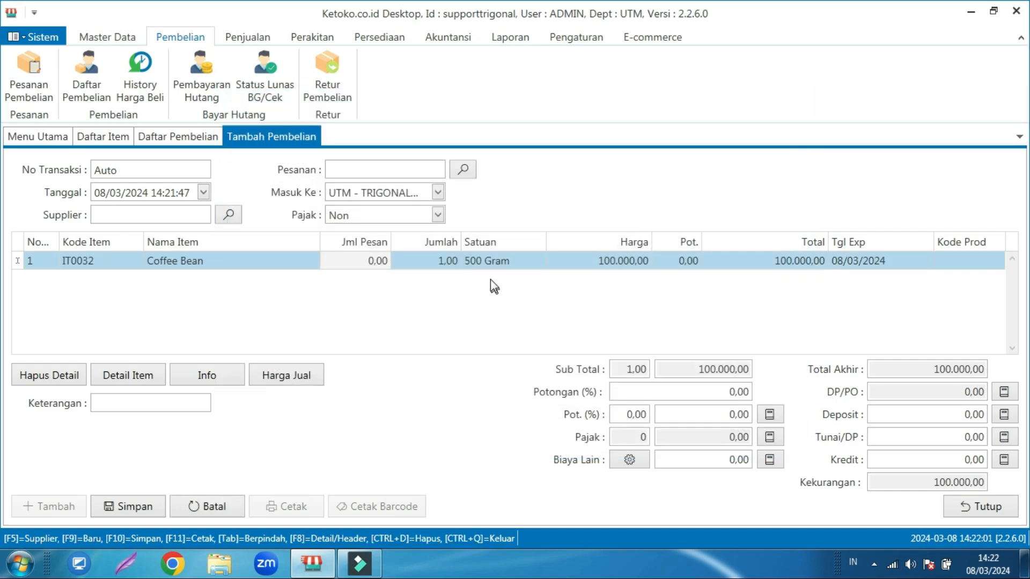
left_click(449, 262)
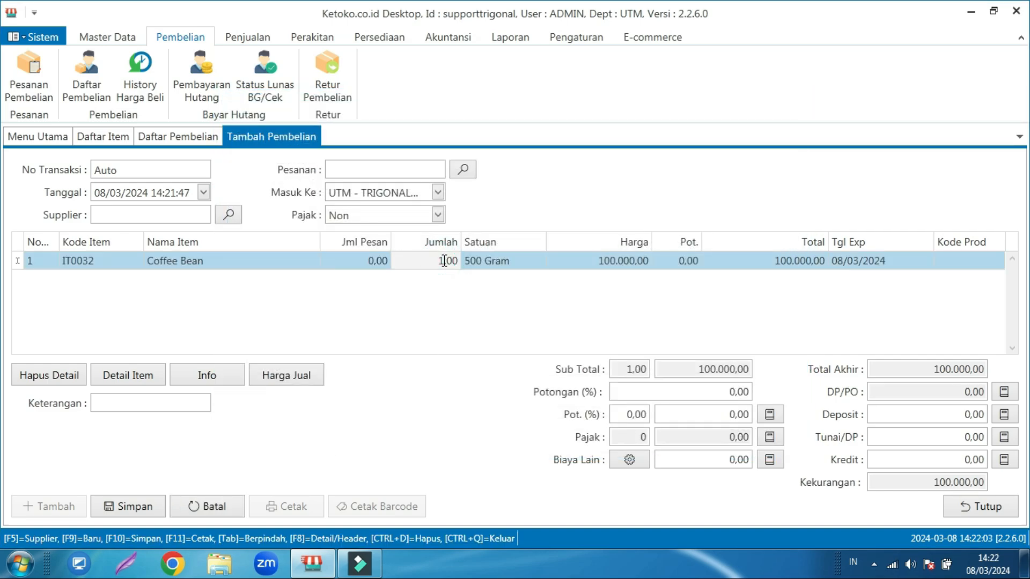
type("2")
key("Return")
Add Susu Fresh Milk in the 946 ML unit as the second purchase line, with a Jumlah of 3
left_click(99, 279)
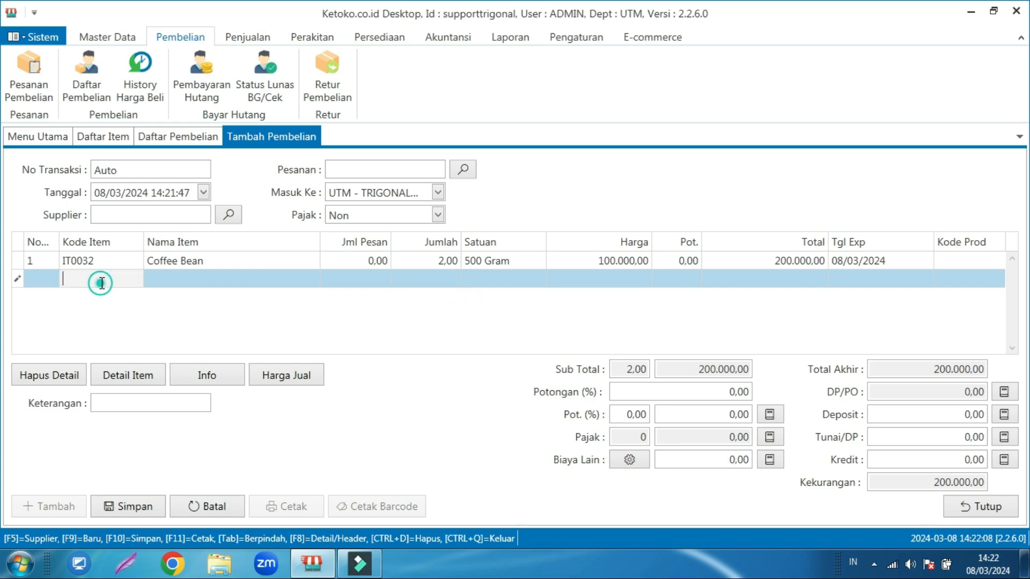
type("a")
key("Return")
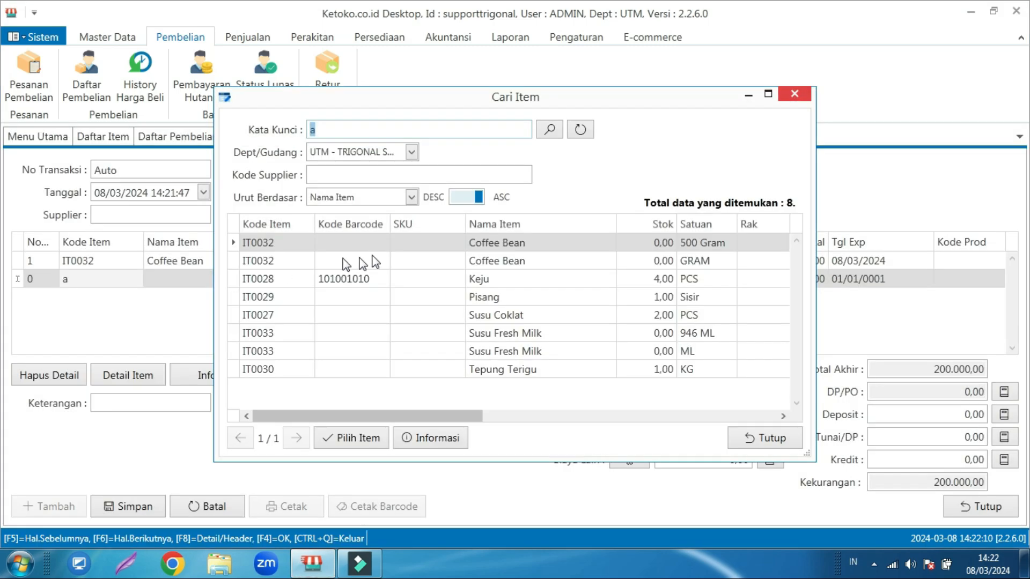
left_click(510, 338)
left_click(356, 439)
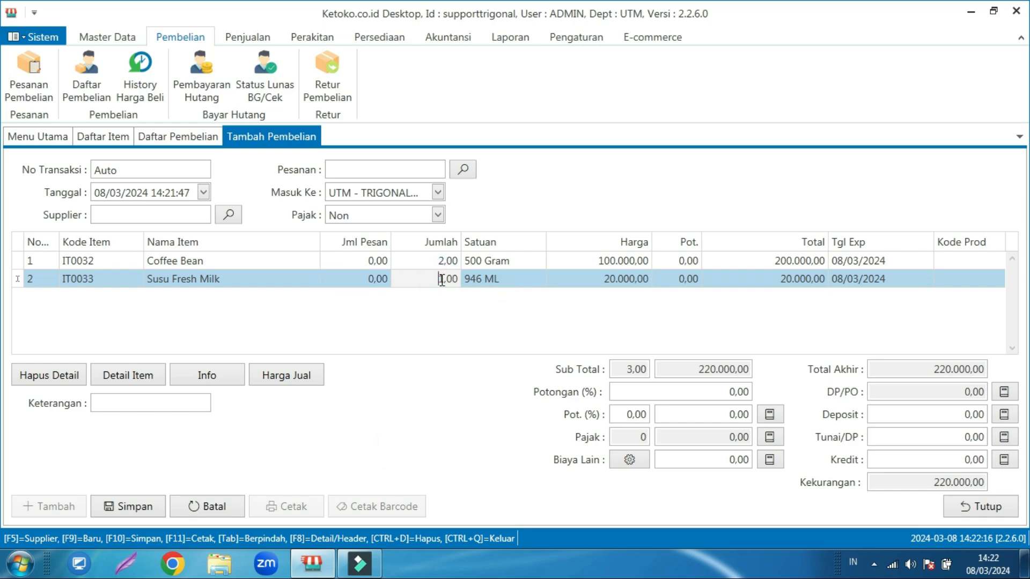
type("3")
key("Return")
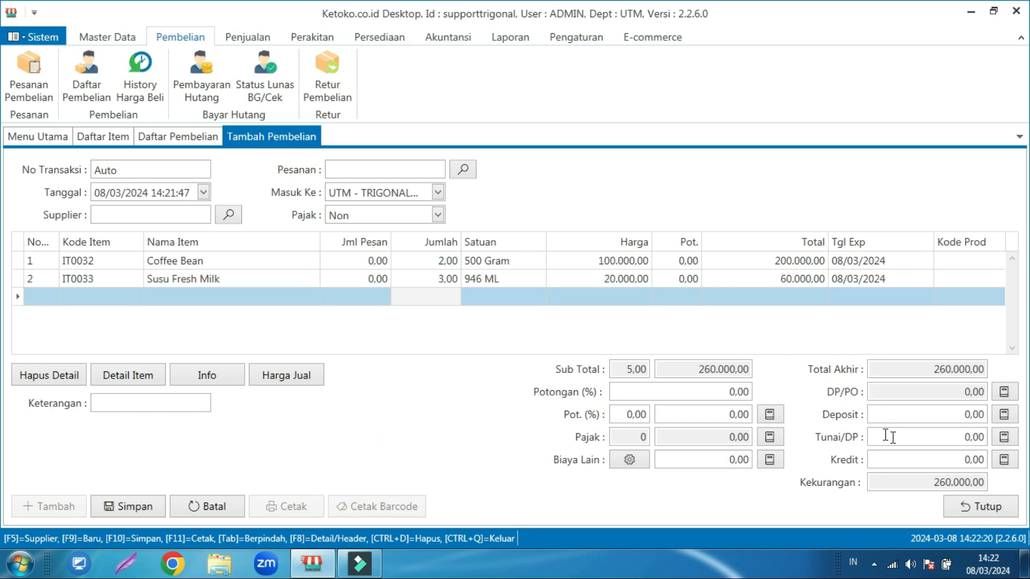
Choose tes as the purchase's supplier and set the Tunai/DP payment to 260.000
left_click(229, 215)
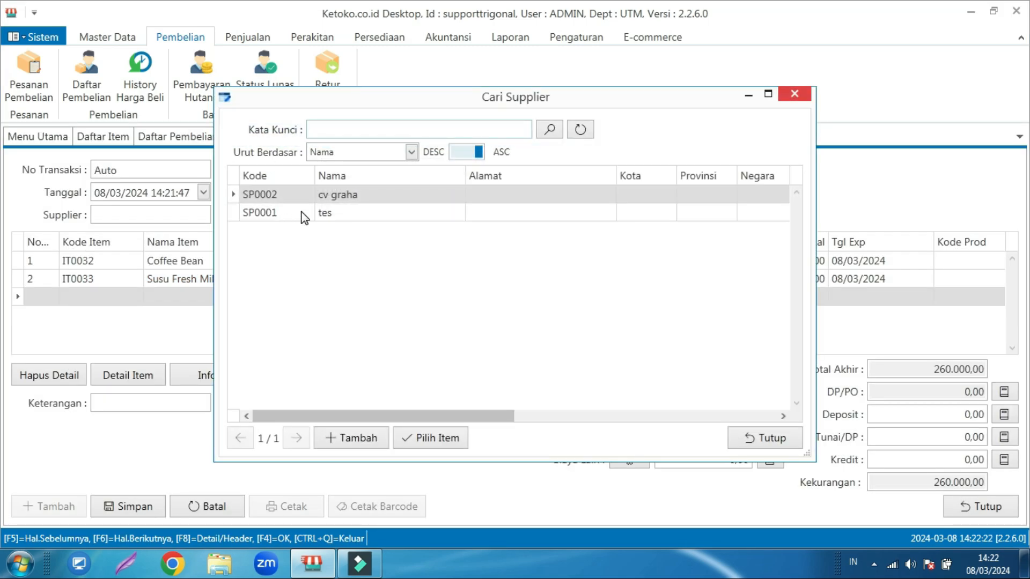
left_click(300, 213)
left_click(423, 437)
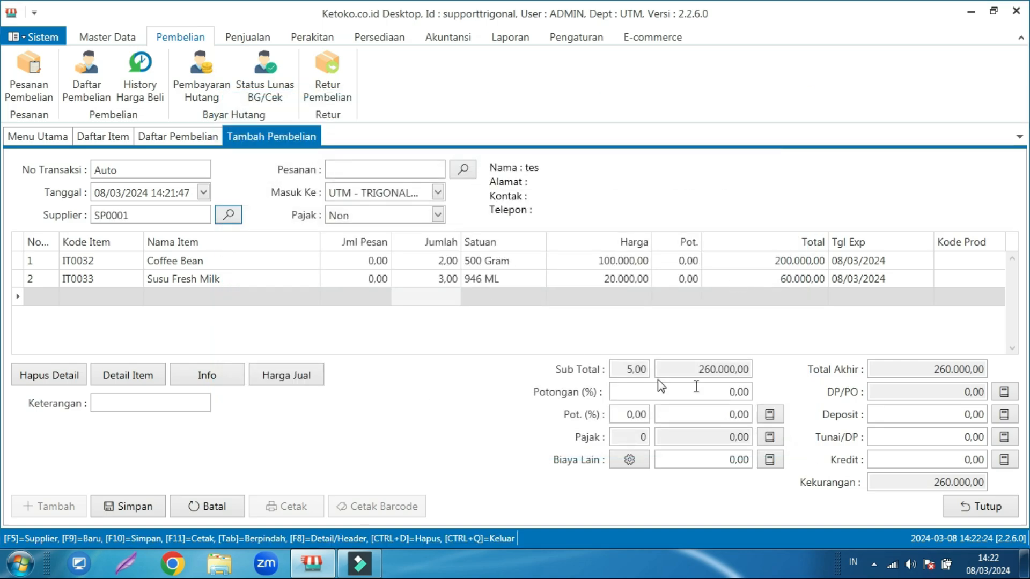
left_click(892, 435)
type("26000")
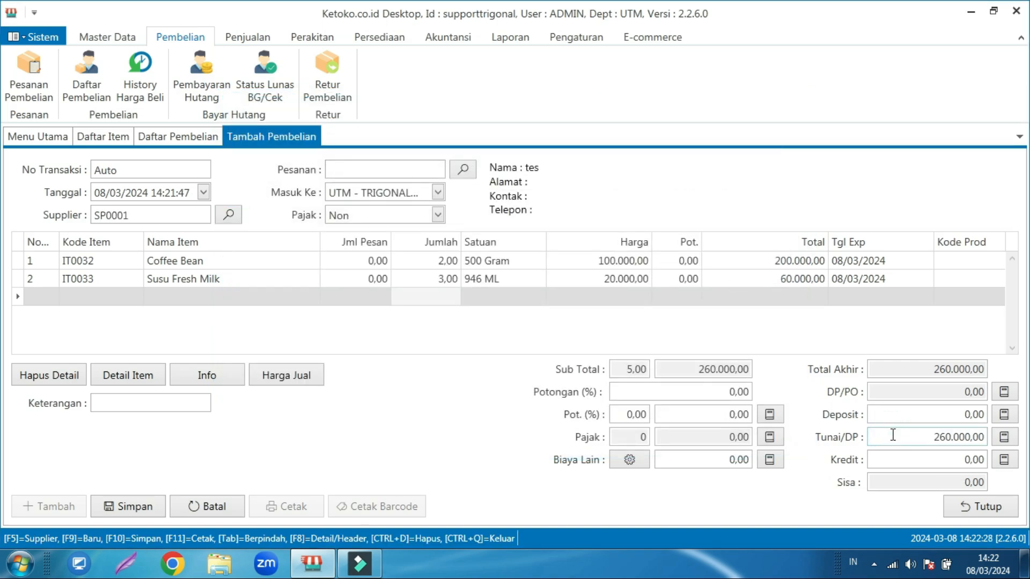
Save the purchase transaction, then close its form and the purchase list
left_click(135, 508)
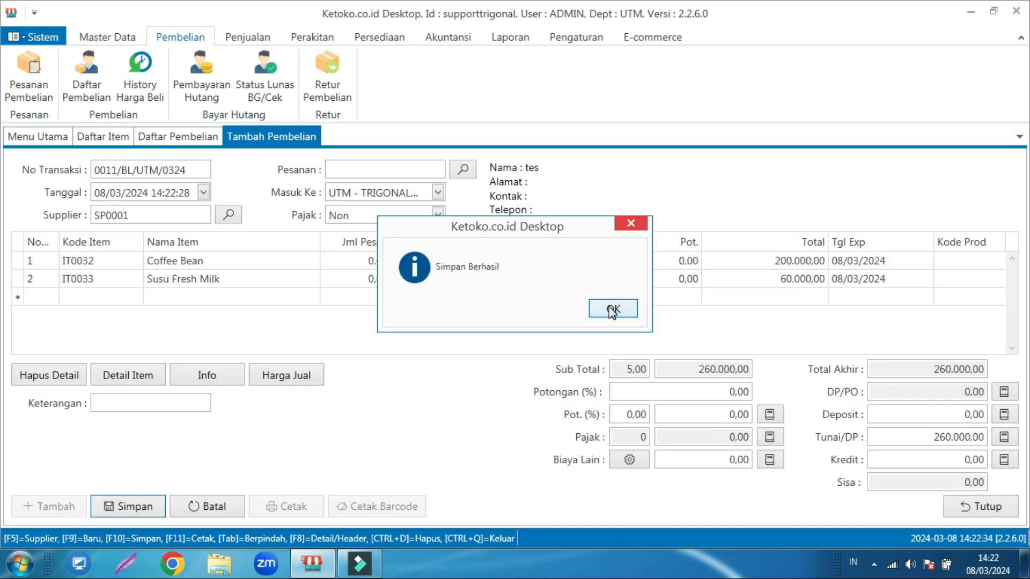
left_click(612, 310)
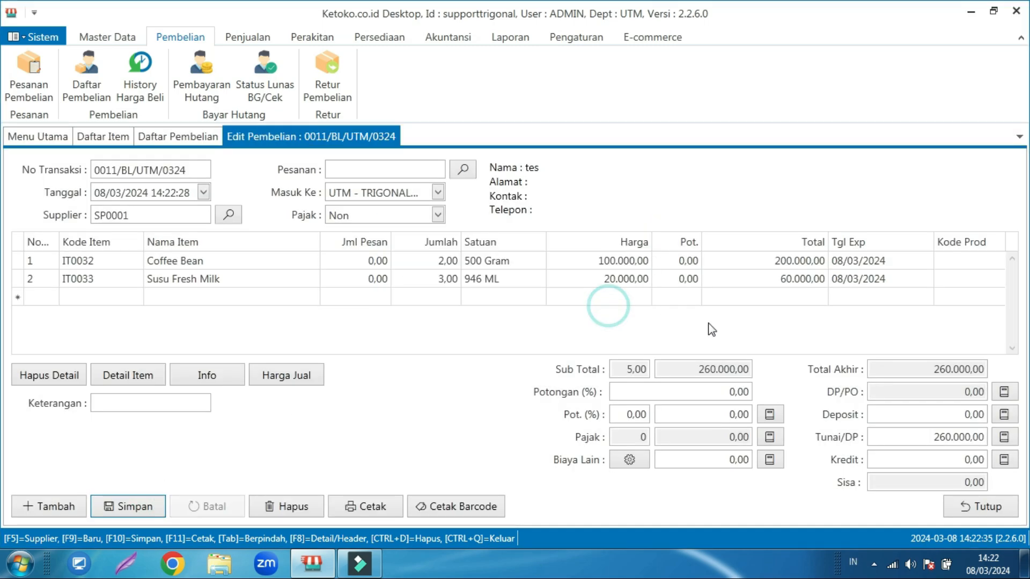
left_click(972, 509)
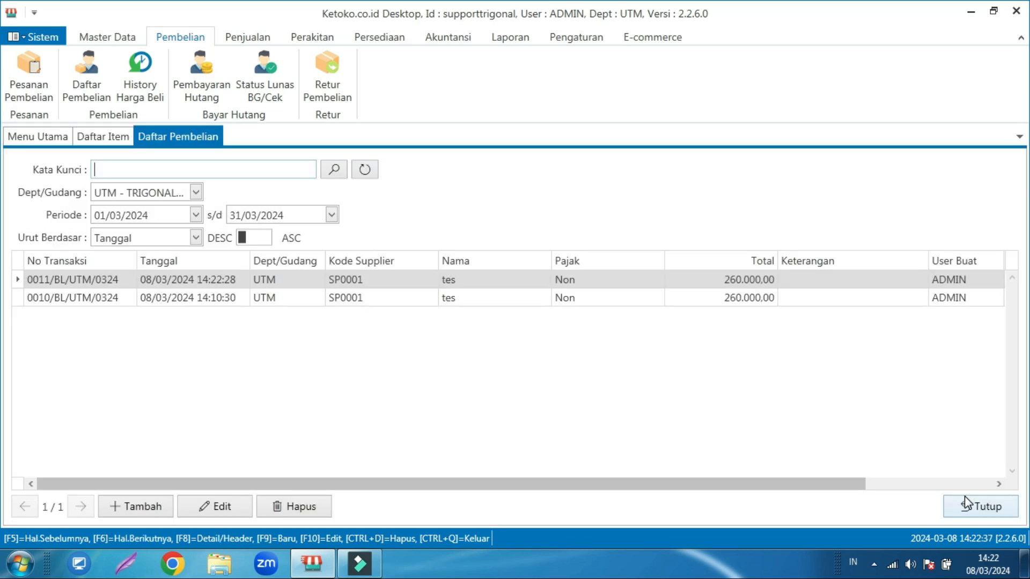
left_click(965, 507)
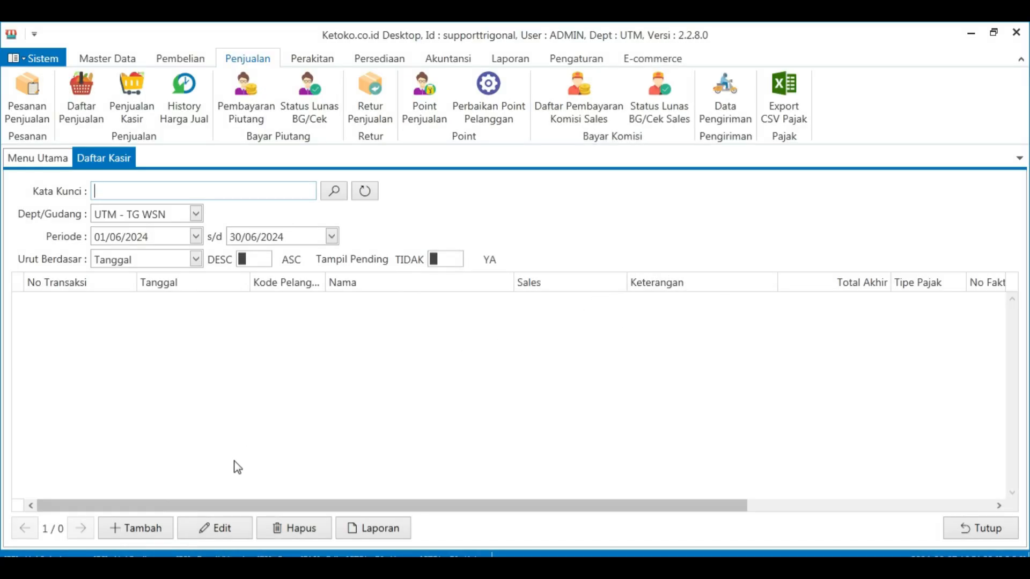
Start a new cashier sale and add one Cappucino, found by searching the items for "cap"
left_click(151, 531)
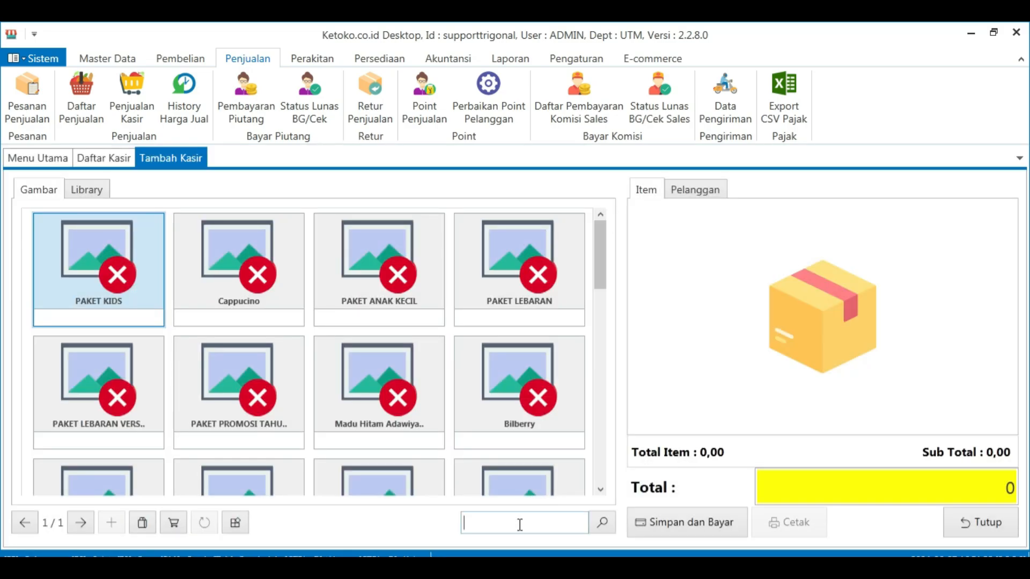
type("cp")
key("Left")
type("a")
key("Return")
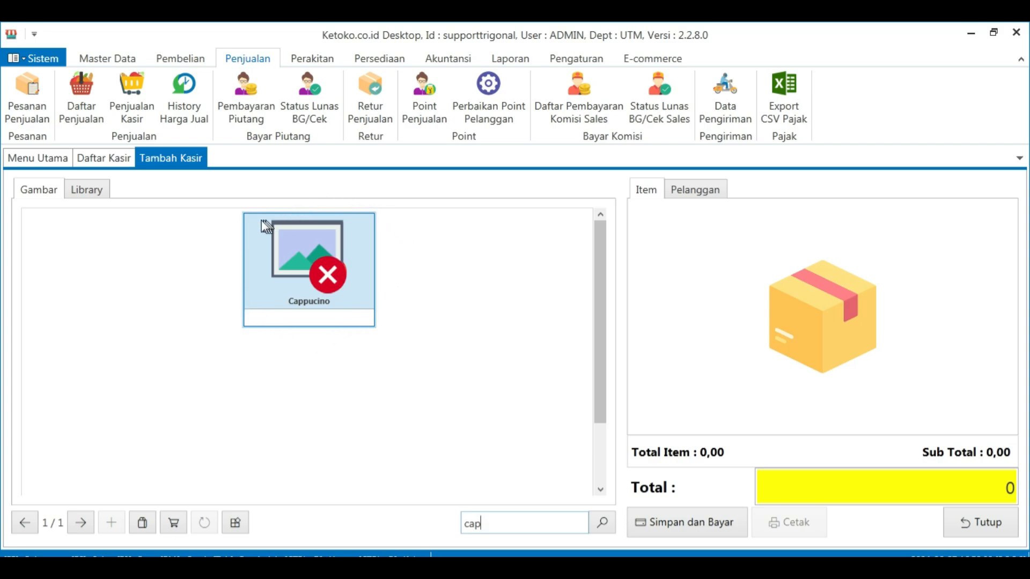
left_click(286, 299)
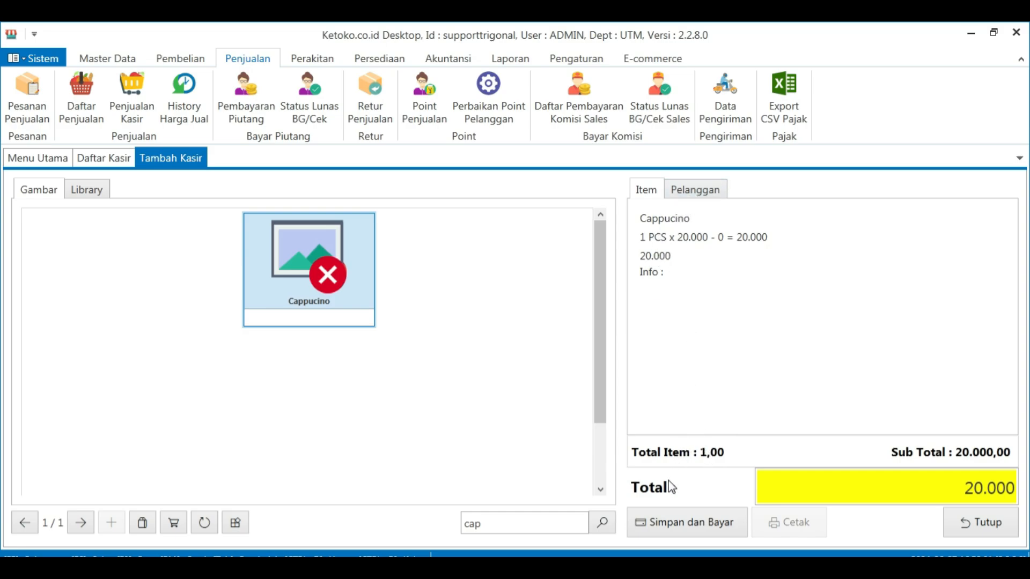
Pay the Cappucino sale with 20.000 in Bayar Tunai, save it without printing, and close the cashier list
left_click(682, 524)
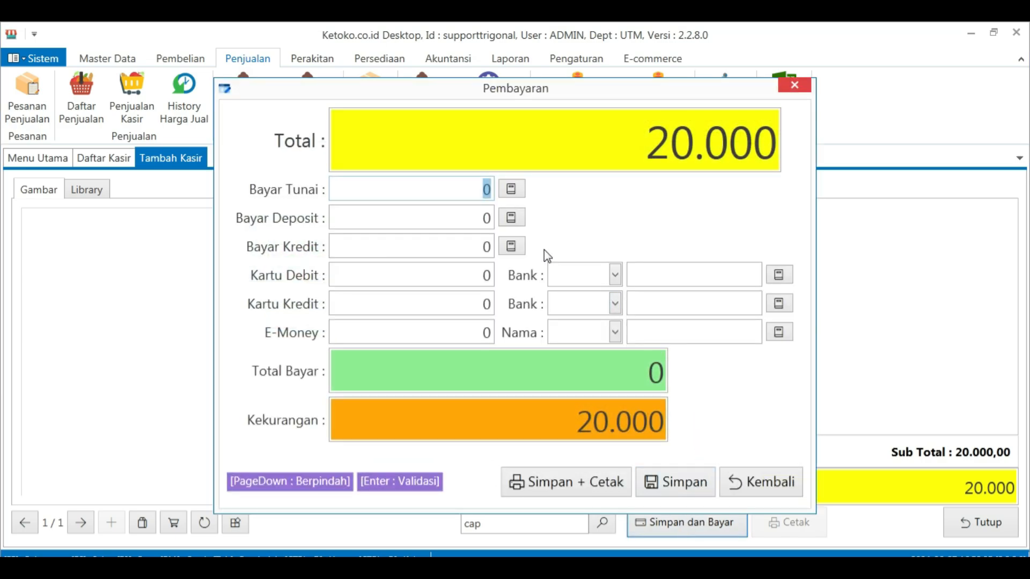
type("200000")
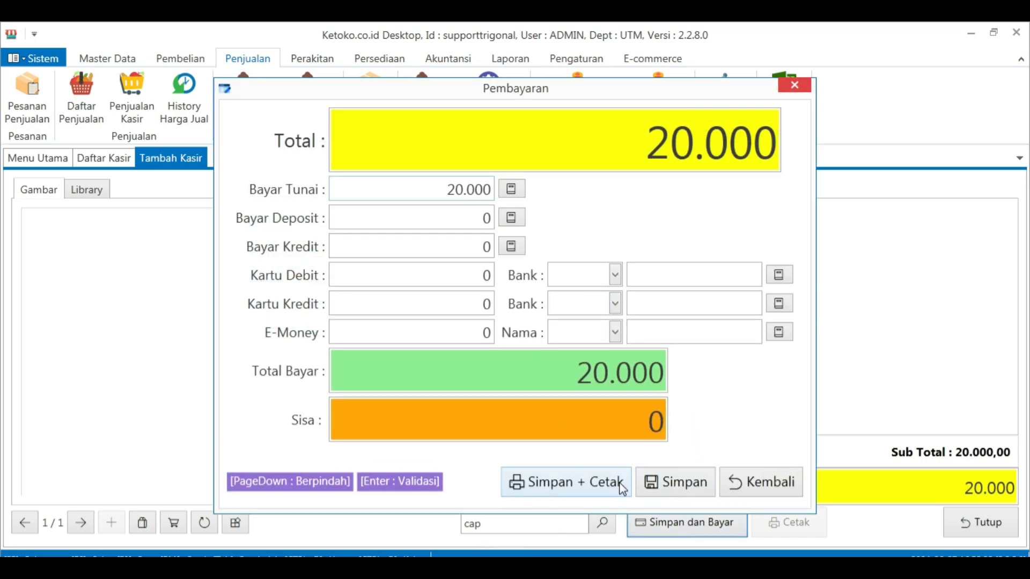
left_click(677, 482)
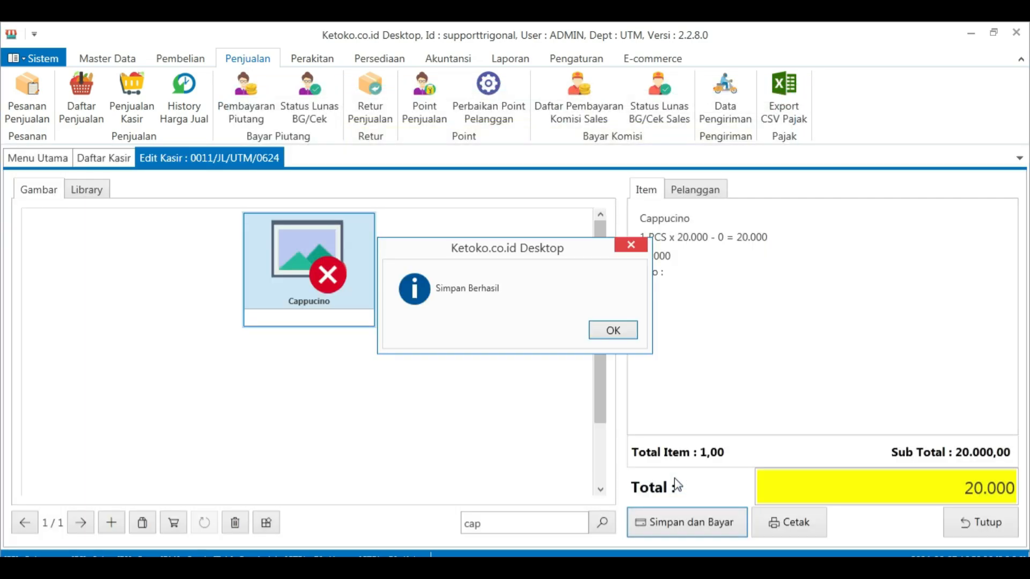
left_click(616, 330)
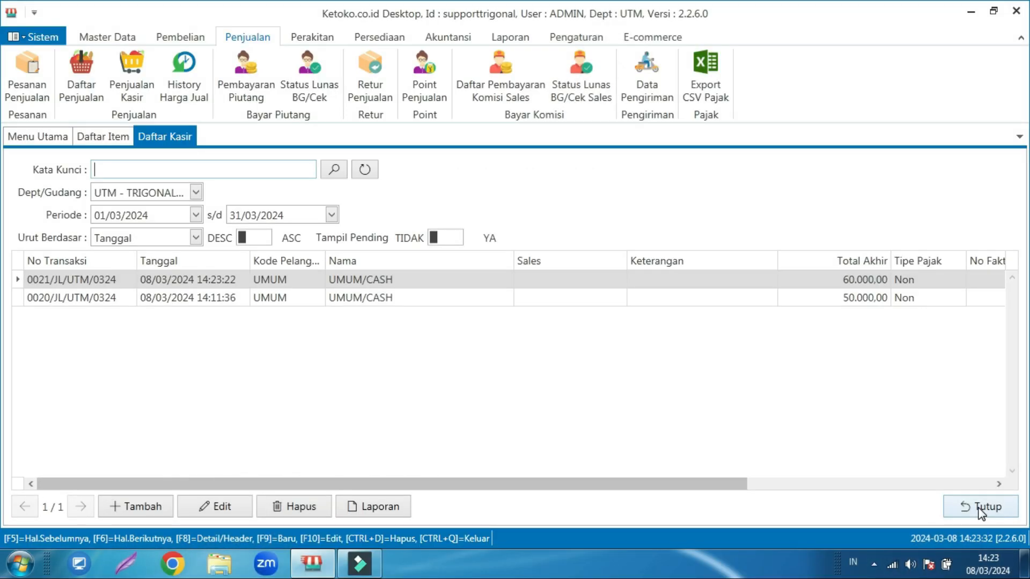
left_click(978, 508)
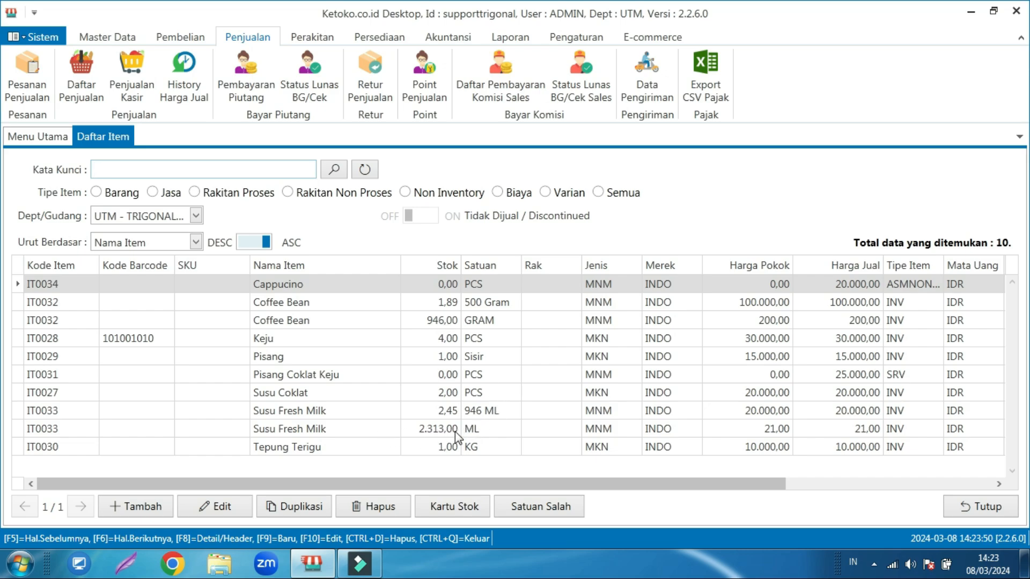
Preview the Laba Rugi financial report for Maret 2024, then close the preview
left_click(517, 38)
left_click(800, 77)
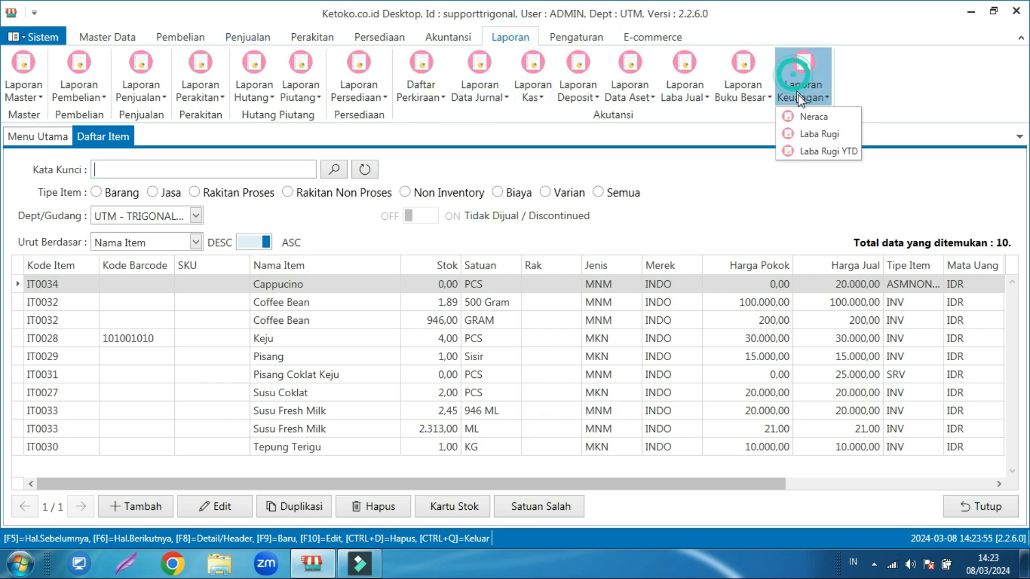
left_click(815, 135)
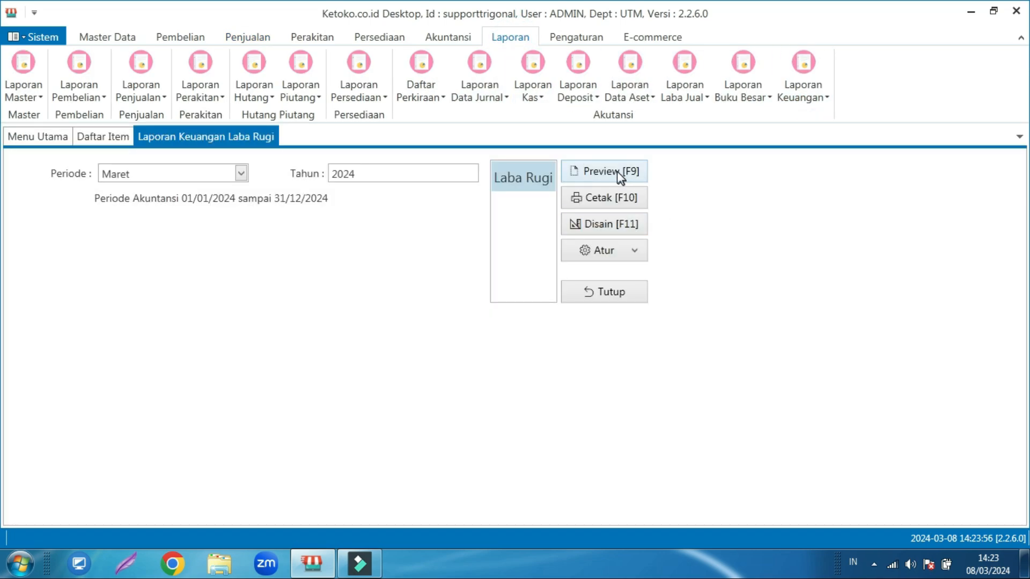
left_click(617, 172)
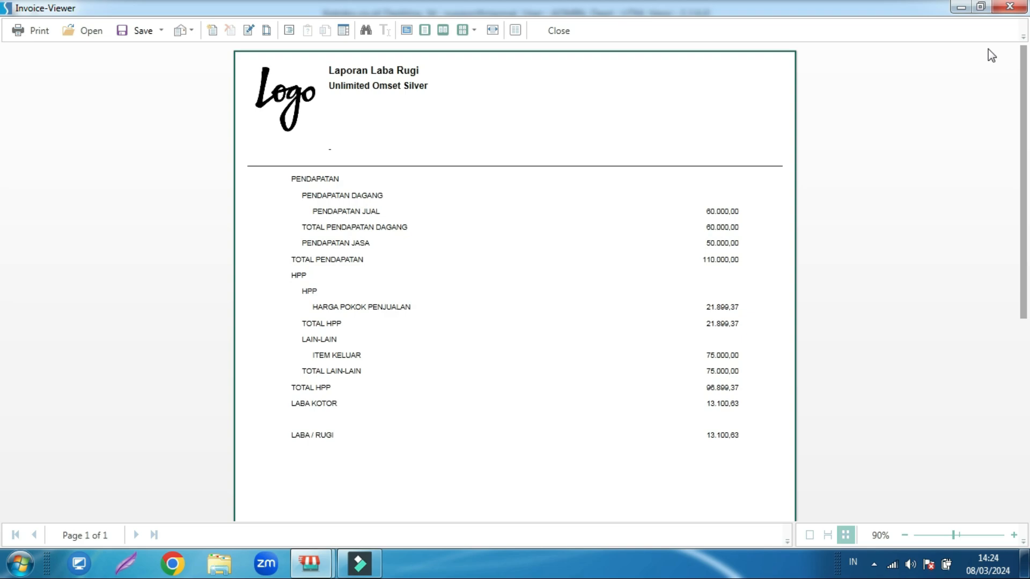
left_click(1016, 7)
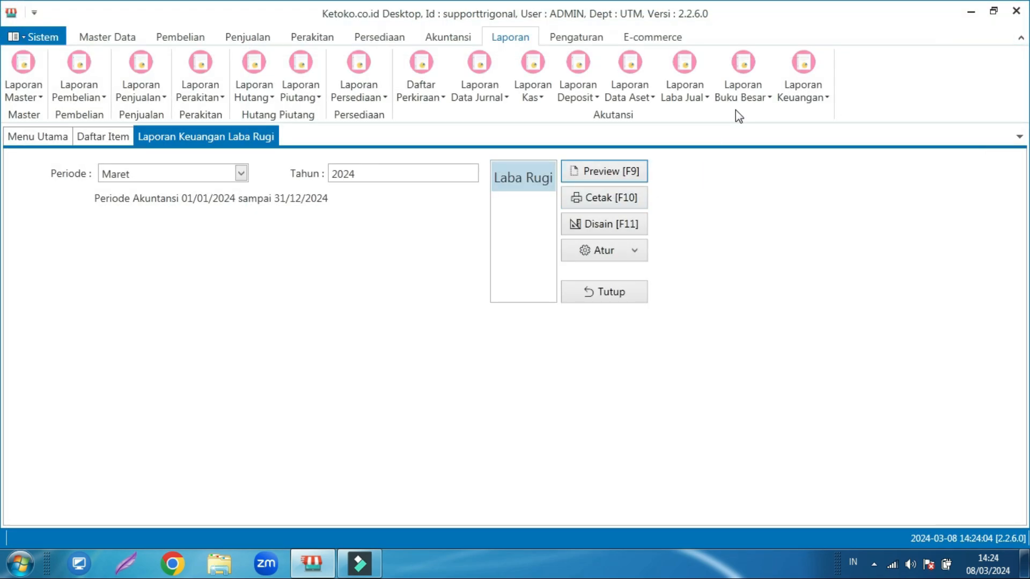
Preview the Neraca financial report for the period 31/03/2024, then close the preview
left_click(795, 90)
left_click(825, 119)
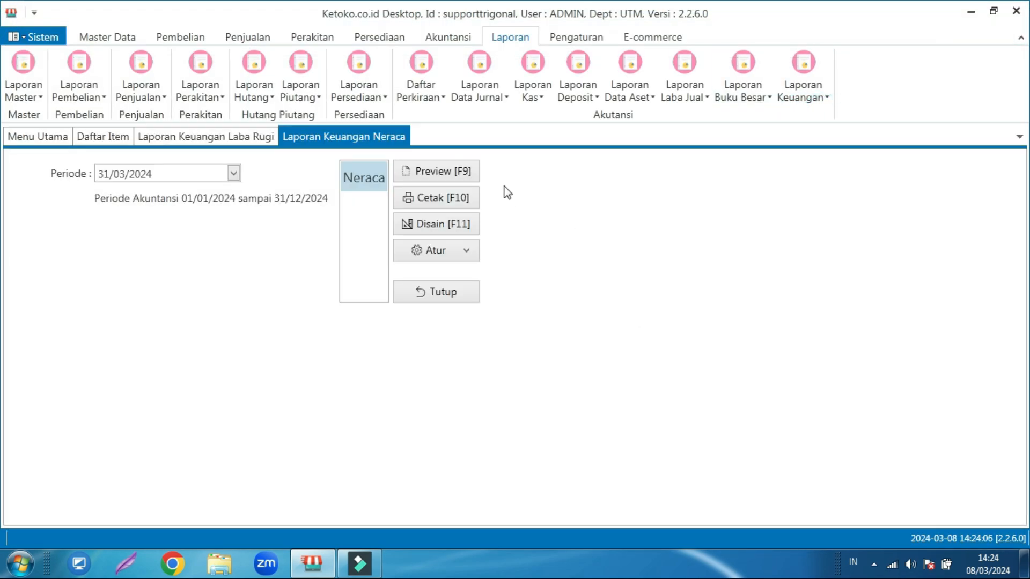
left_click(461, 171)
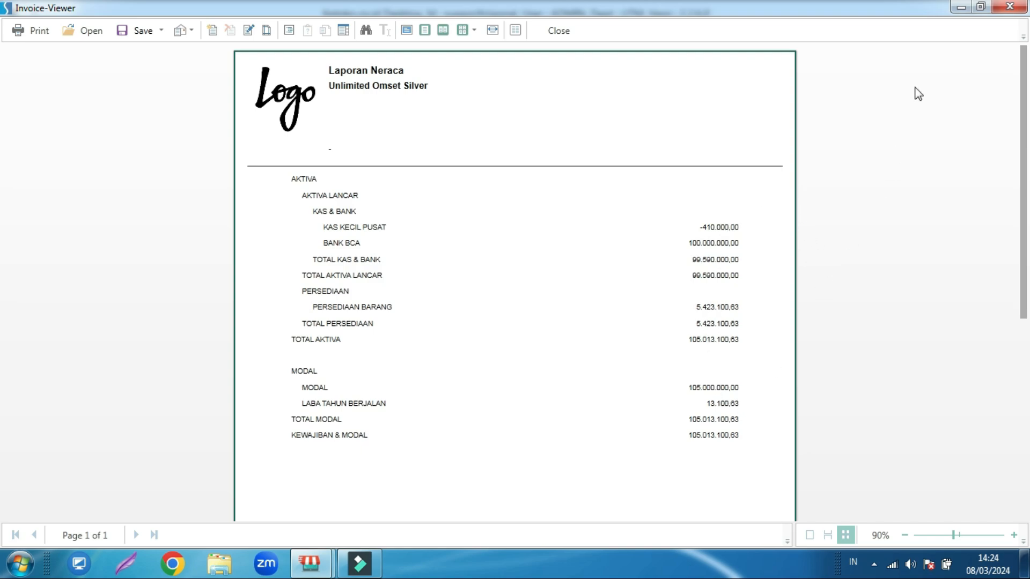
left_click(1009, 8)
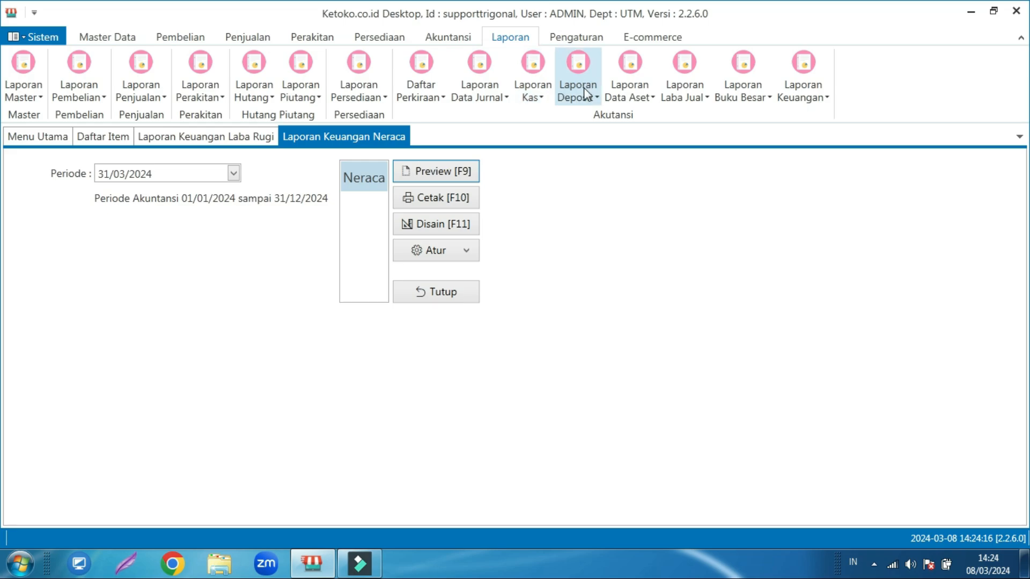
Preview the Laporan Laba Kotor Jual Rekap AVG for 01/03/2024 to 31/03/2024
left_click(677, 89)
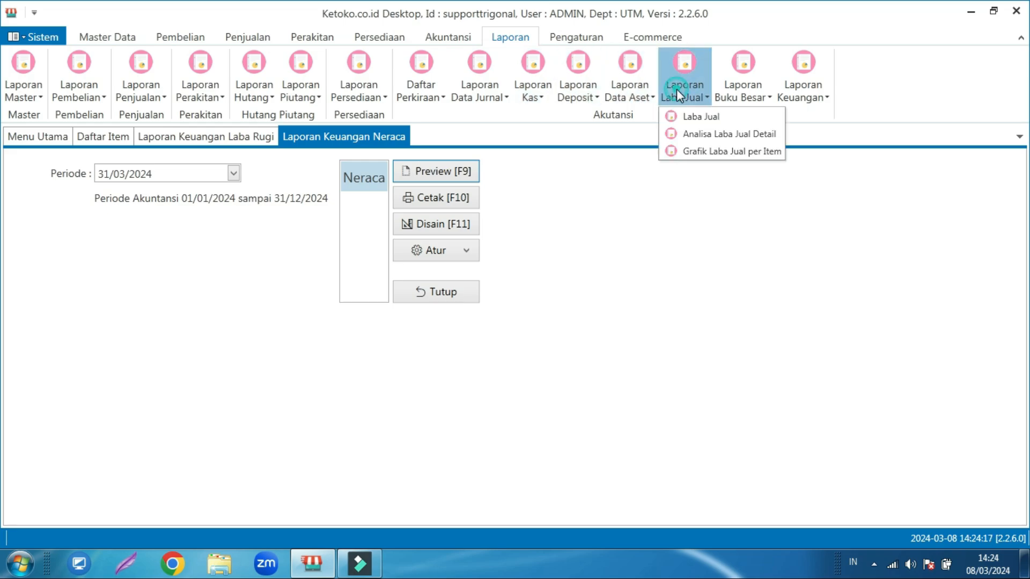
left_click(699, 116)
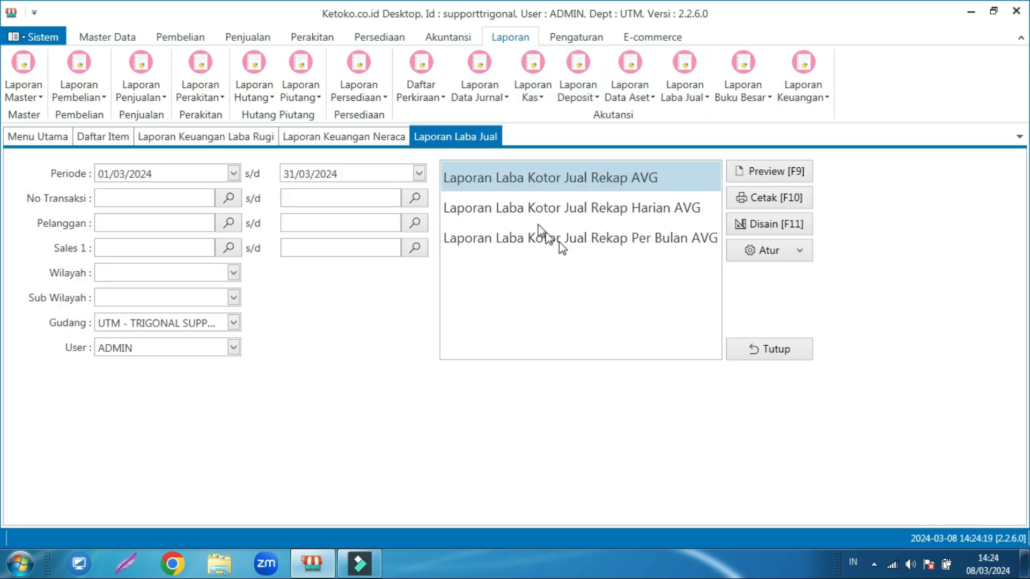
left_click(743, 172)
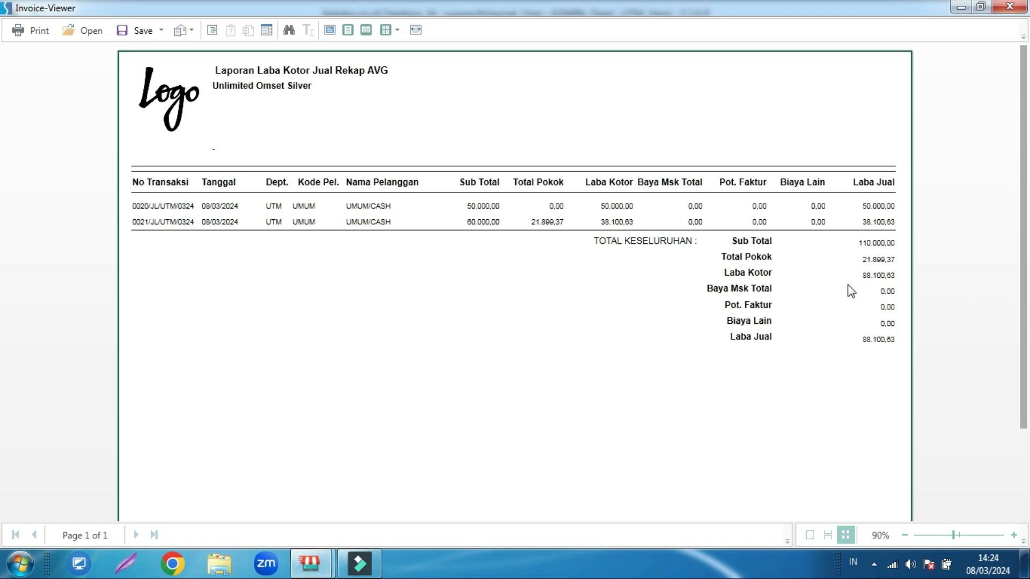